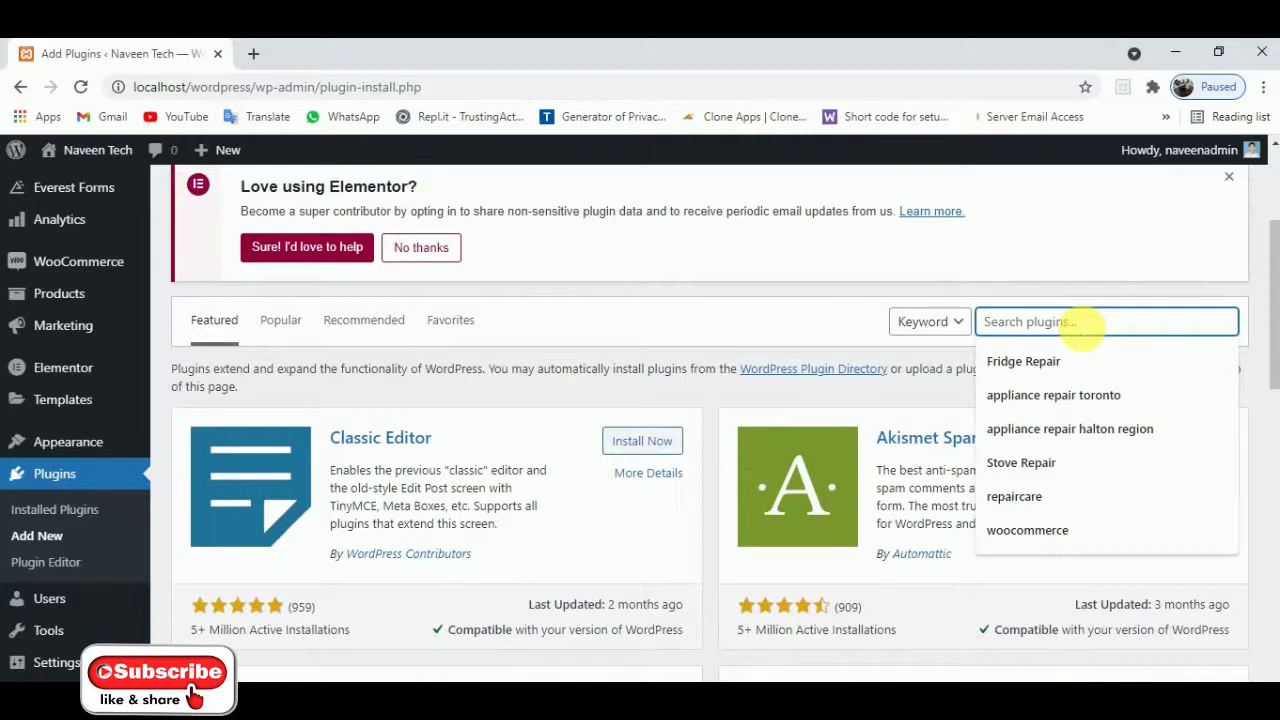
Search the plugin directory for "ninja form" and install the Ninja Forms Contact Form plugin
text(ninja form)
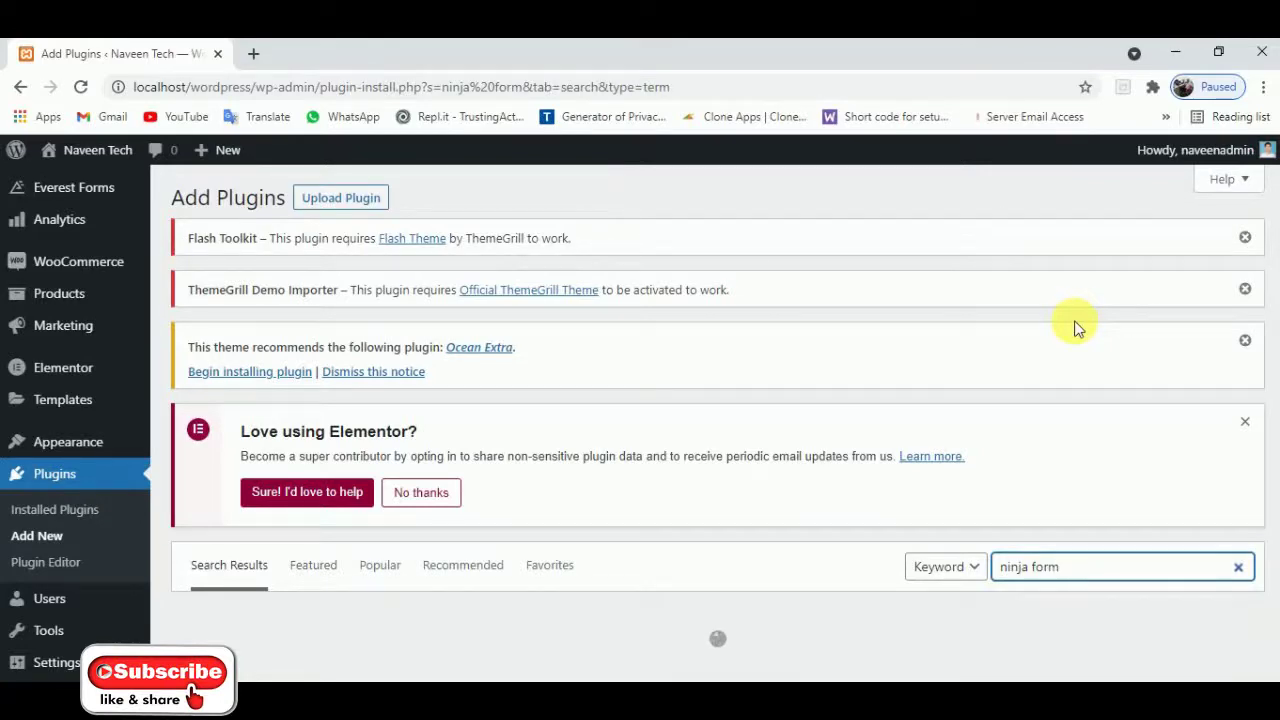
scroll(1078, 330, down, 3)
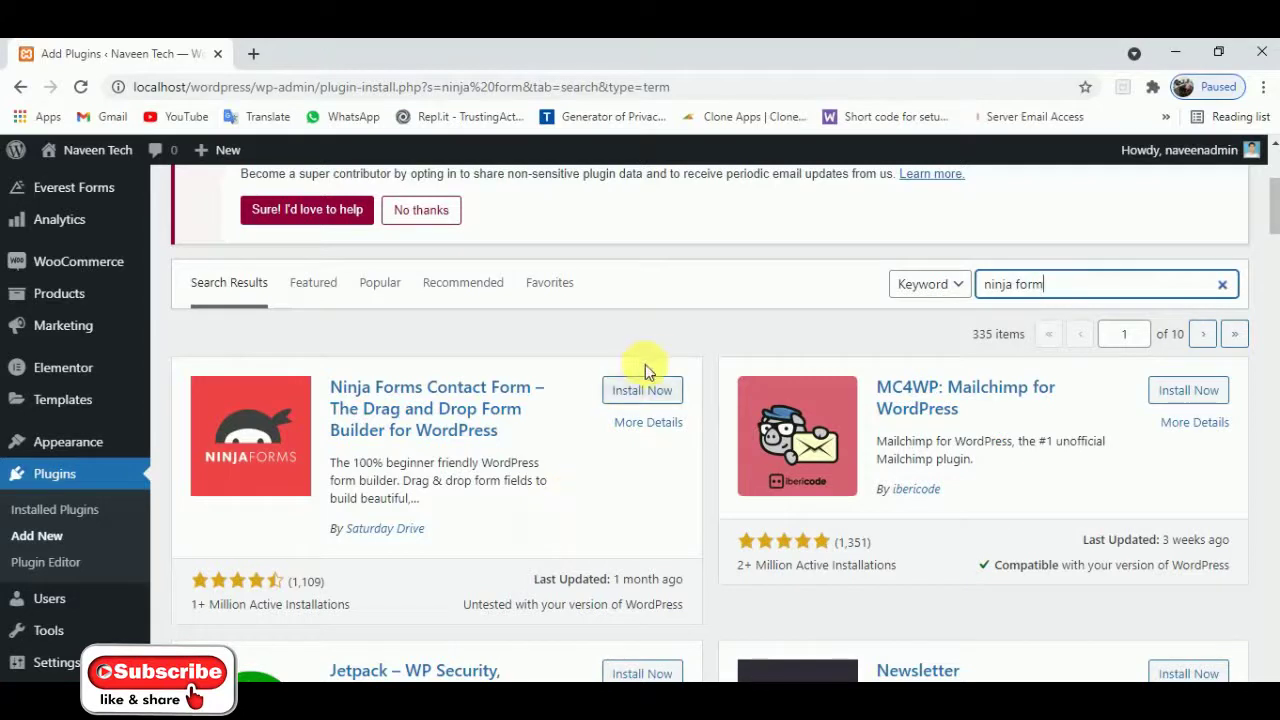
click(655, 400)
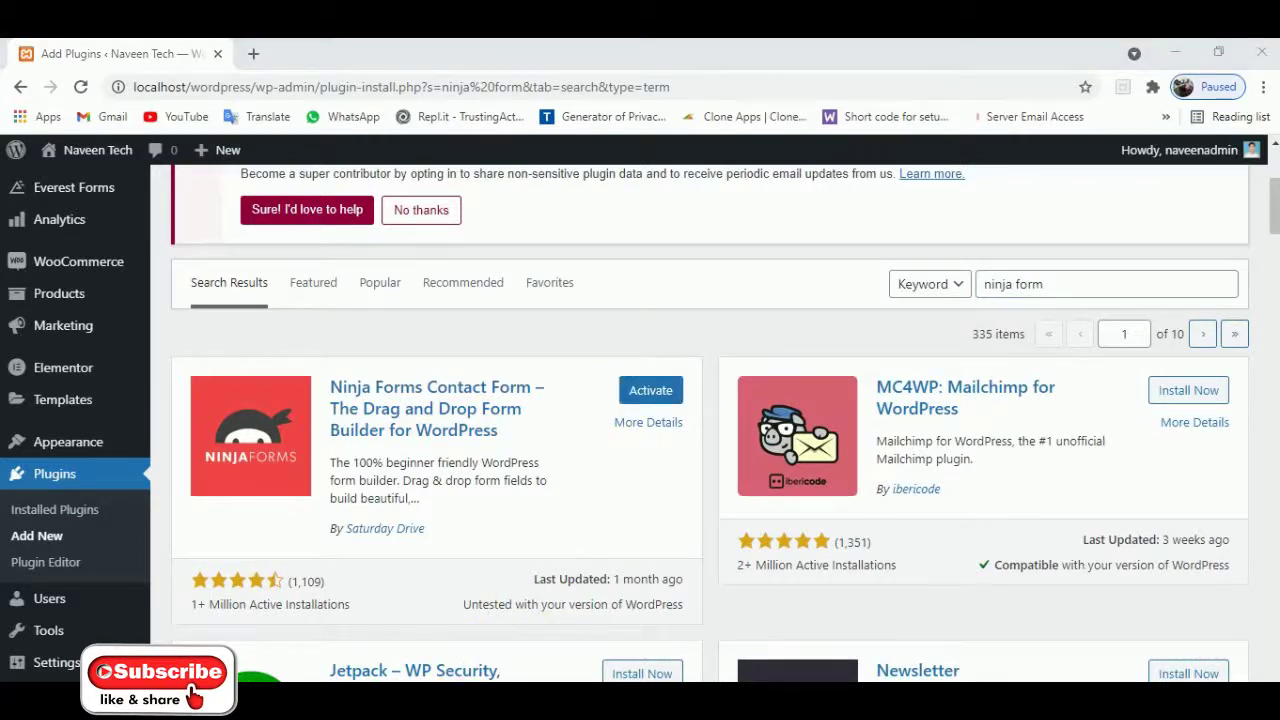
Activate the installed Ninja Forms Contact Form plugin
click(648, 394)
click(648, 394)
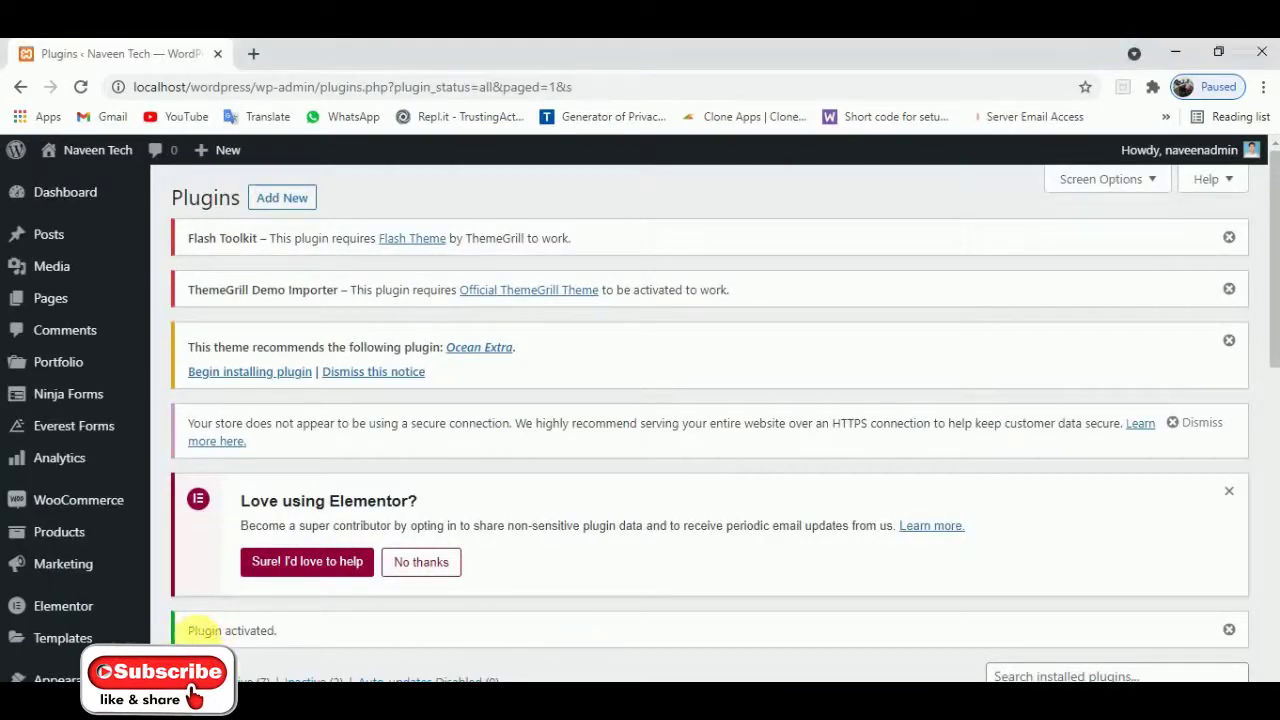
drag(187, 631, 286, 634)
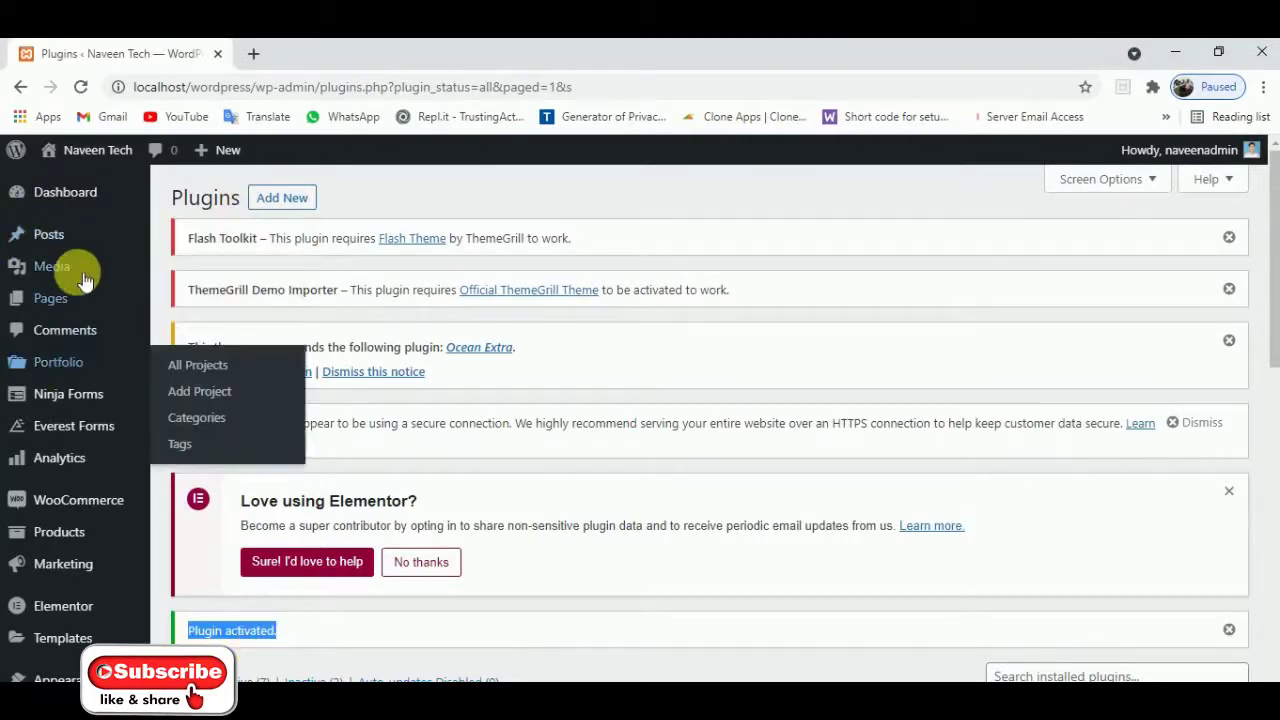
Start adding a new form in Ninja Forms and decline the request to collect usage data for now
click(78, 200)
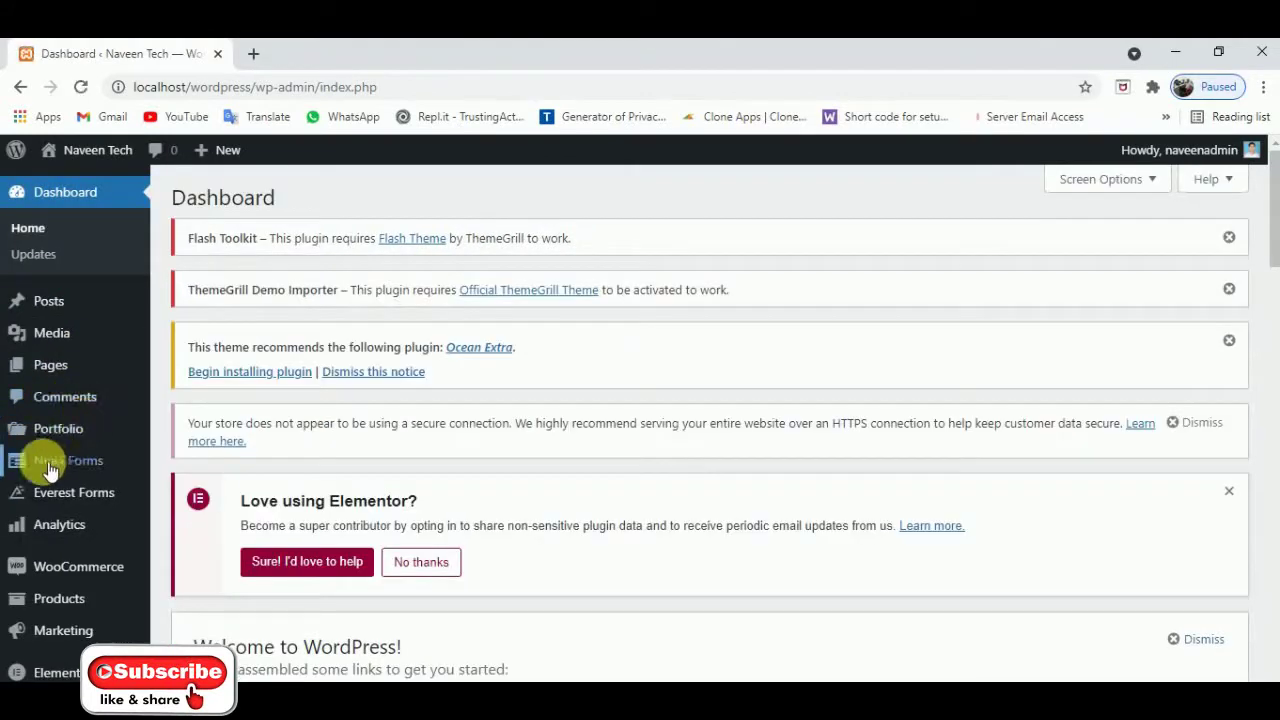
mouse_move(55, 462)
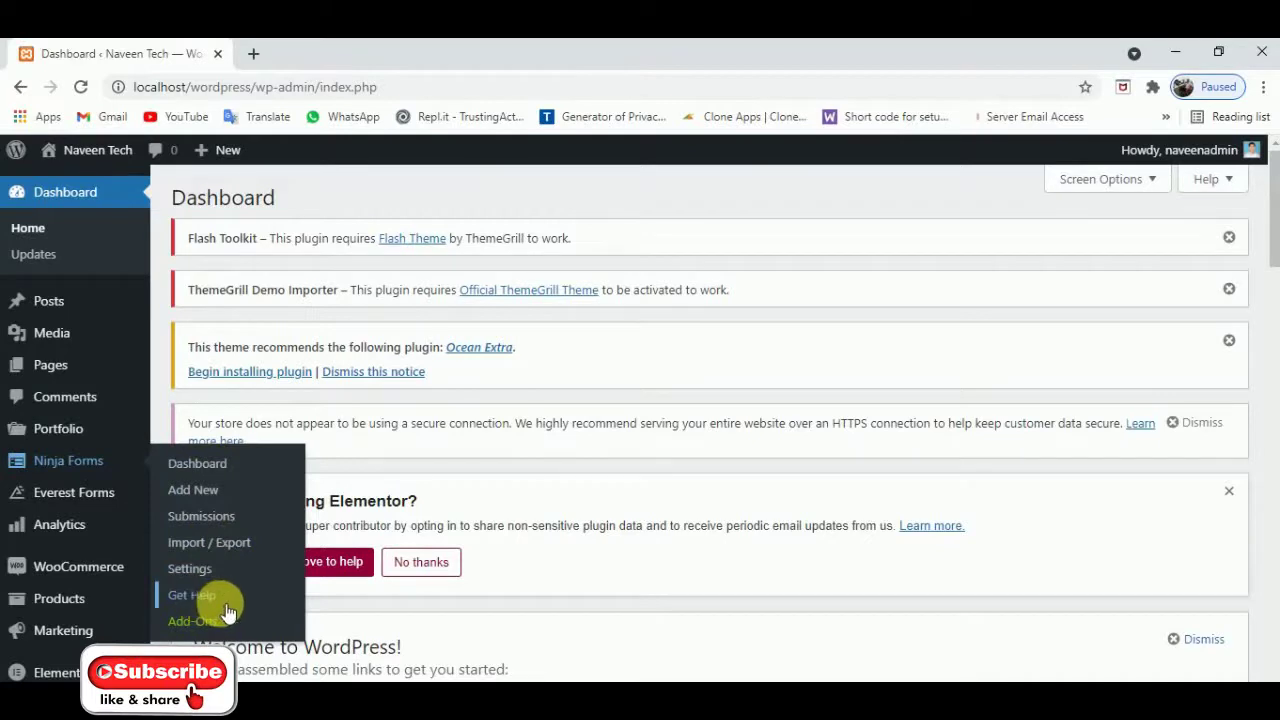
click(209, 496)
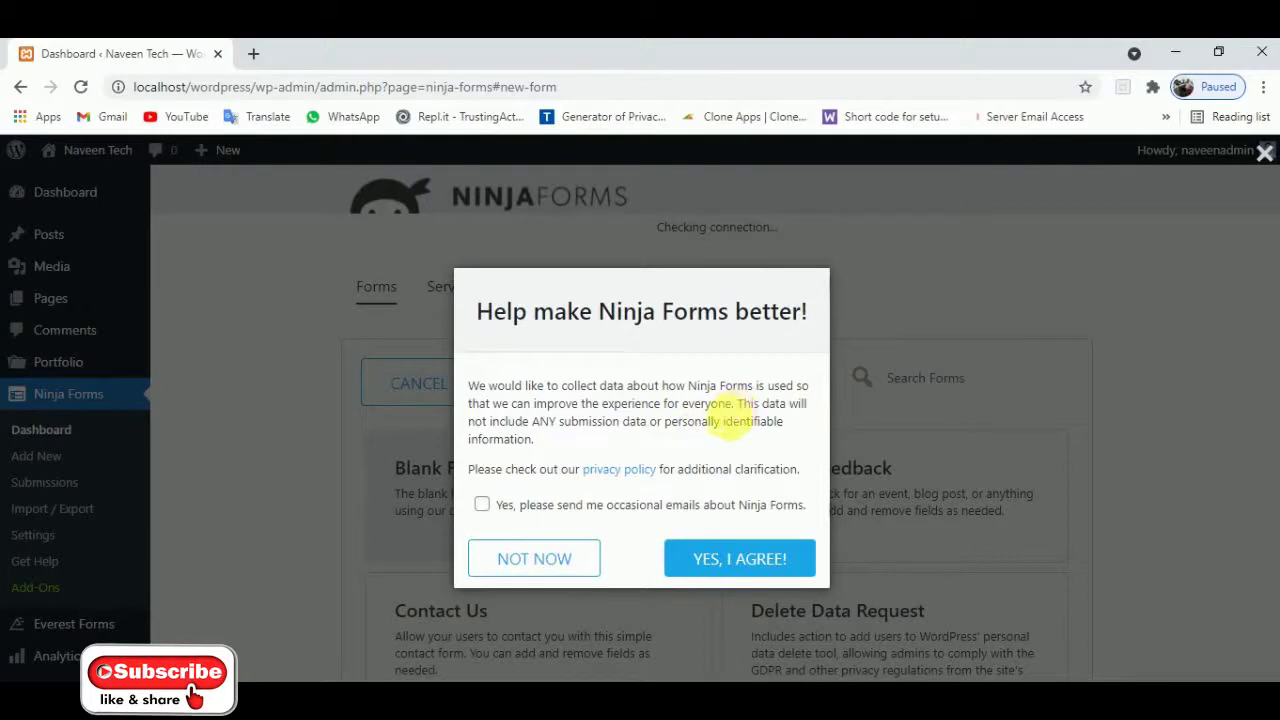
click(572, 561)
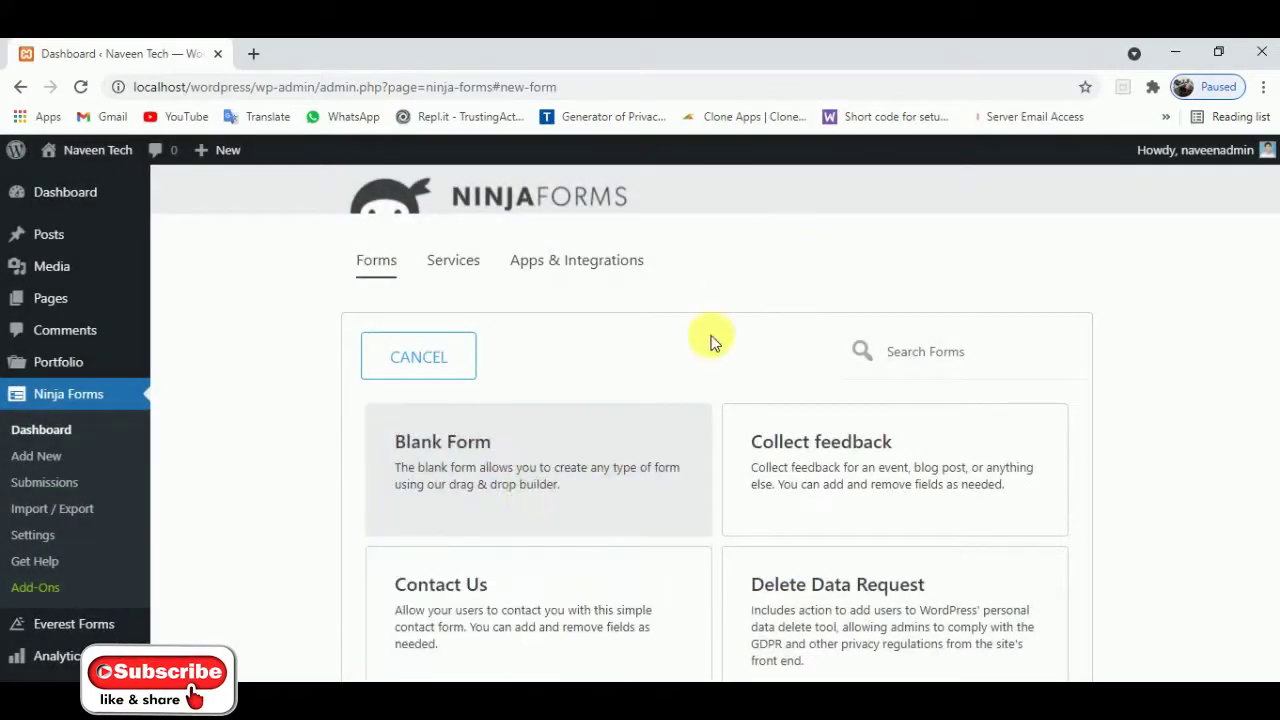
Look through the available Ninja Forms templates, including the ones under Additional Templates
scroll(712, 342, down, 3)
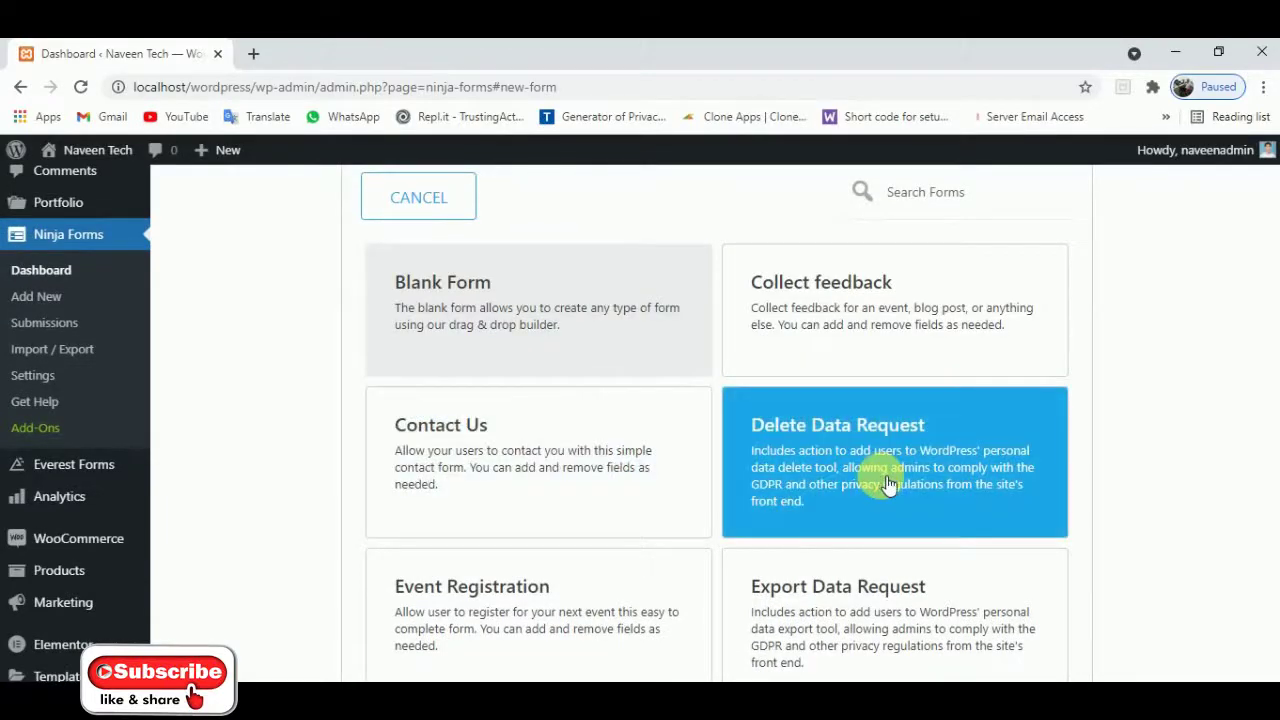
scroll(870, 535, down, 4)
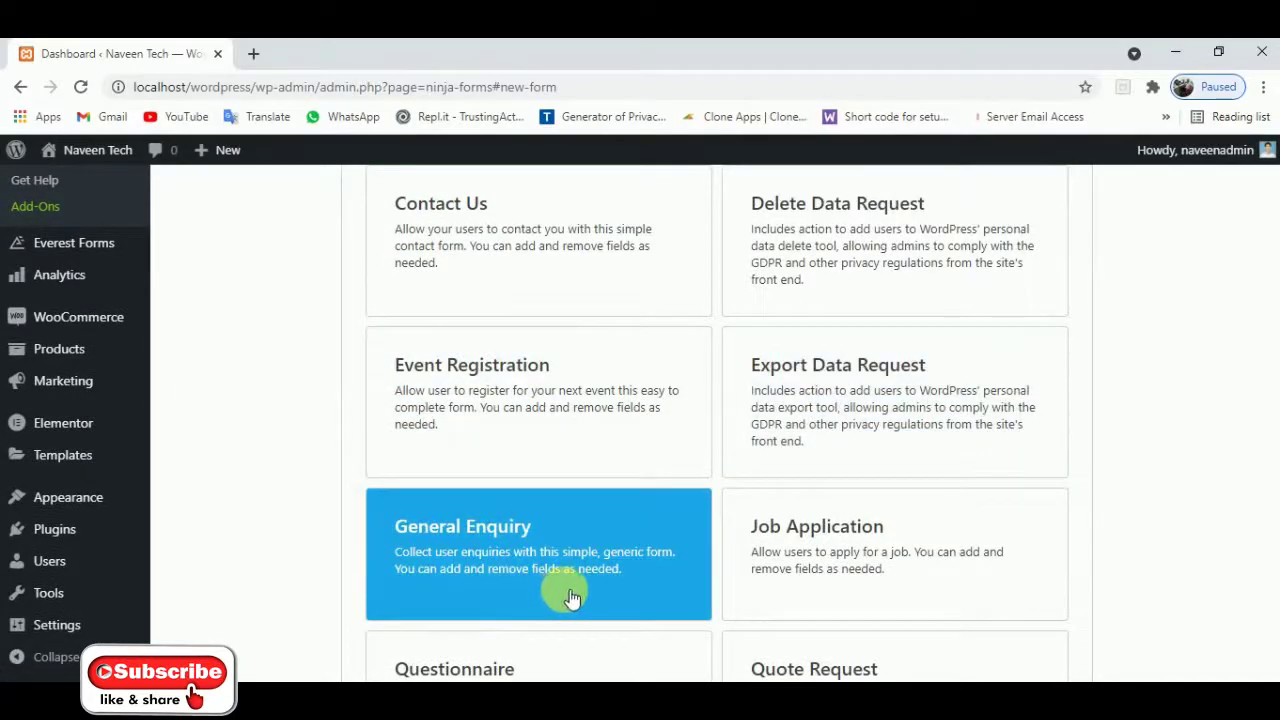
scroll(571, 594, down, 3)
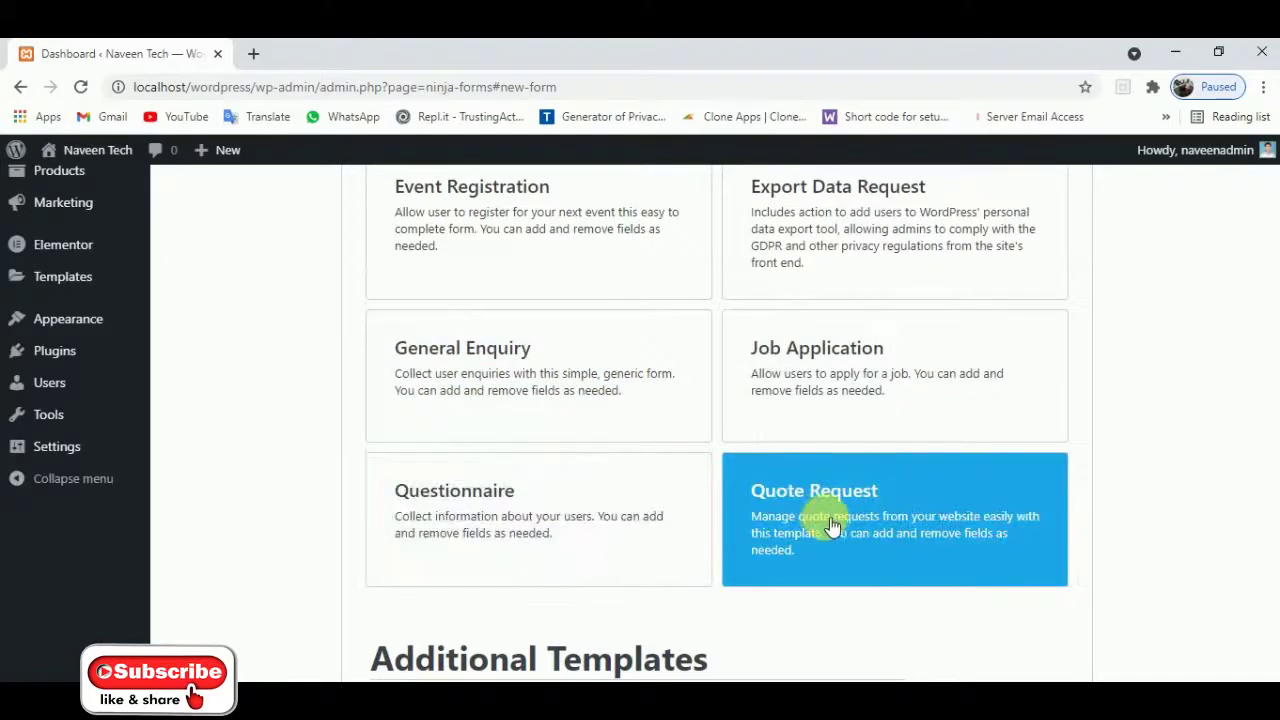
scroll(657, 551, down, 4)
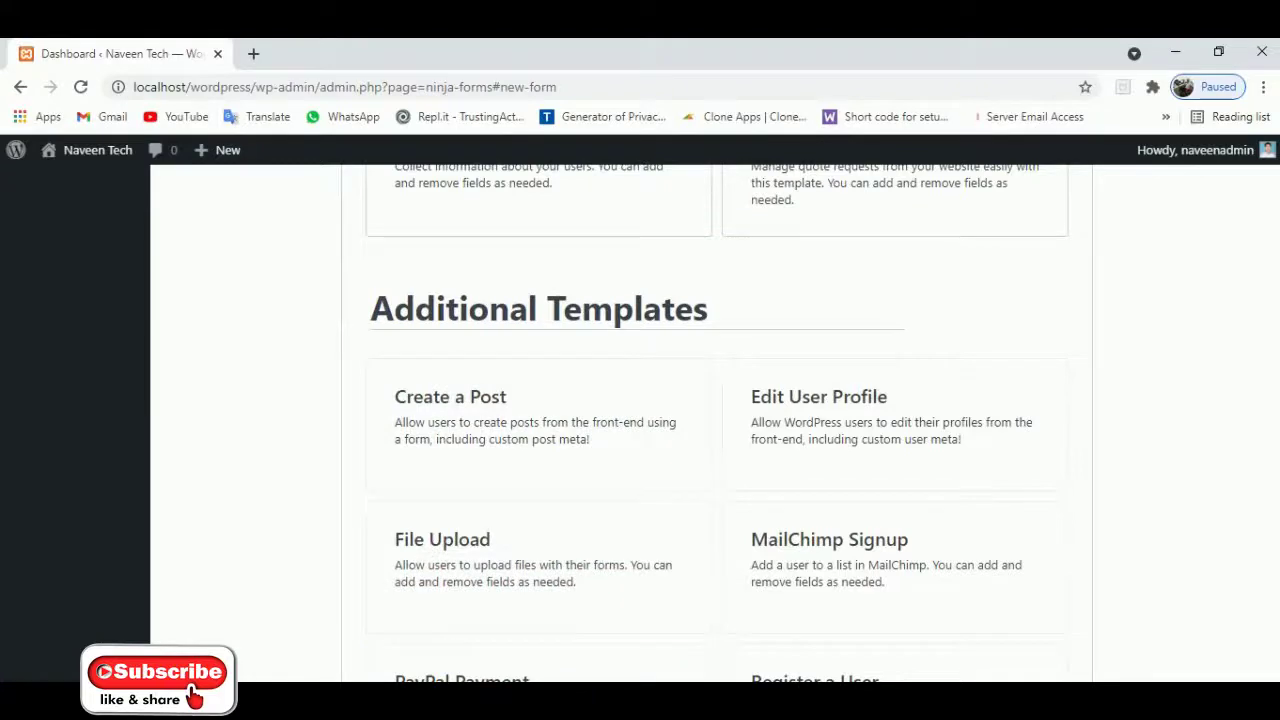
scroll(935, 460, up, 8)
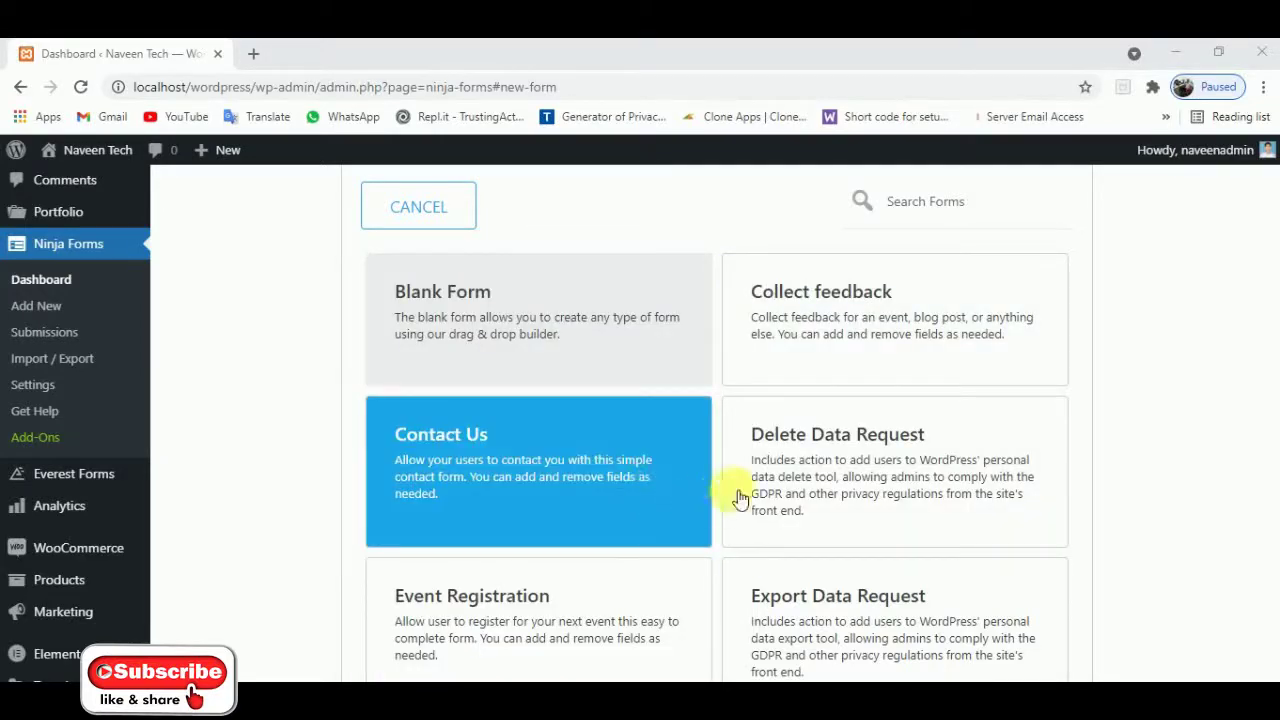
scroll(666, 500, down, 3)
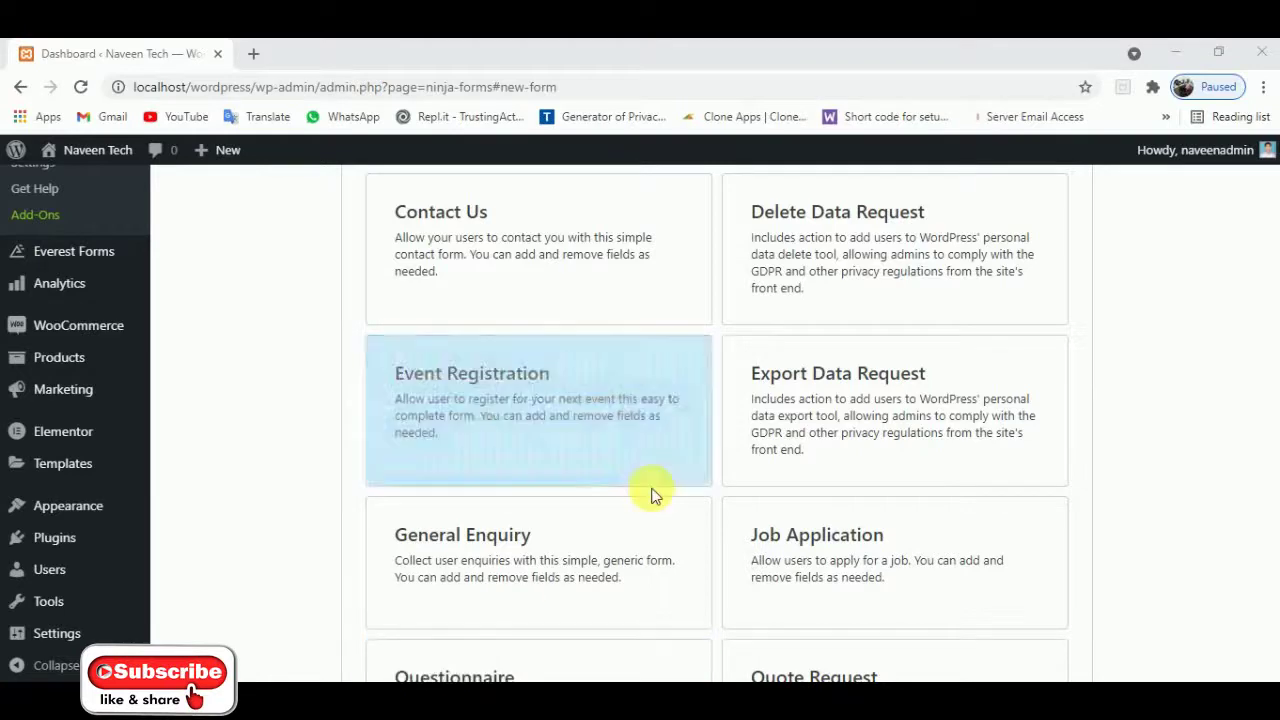
scroll(651, 491, down, 4)
scroll(651, 491, down, 2)
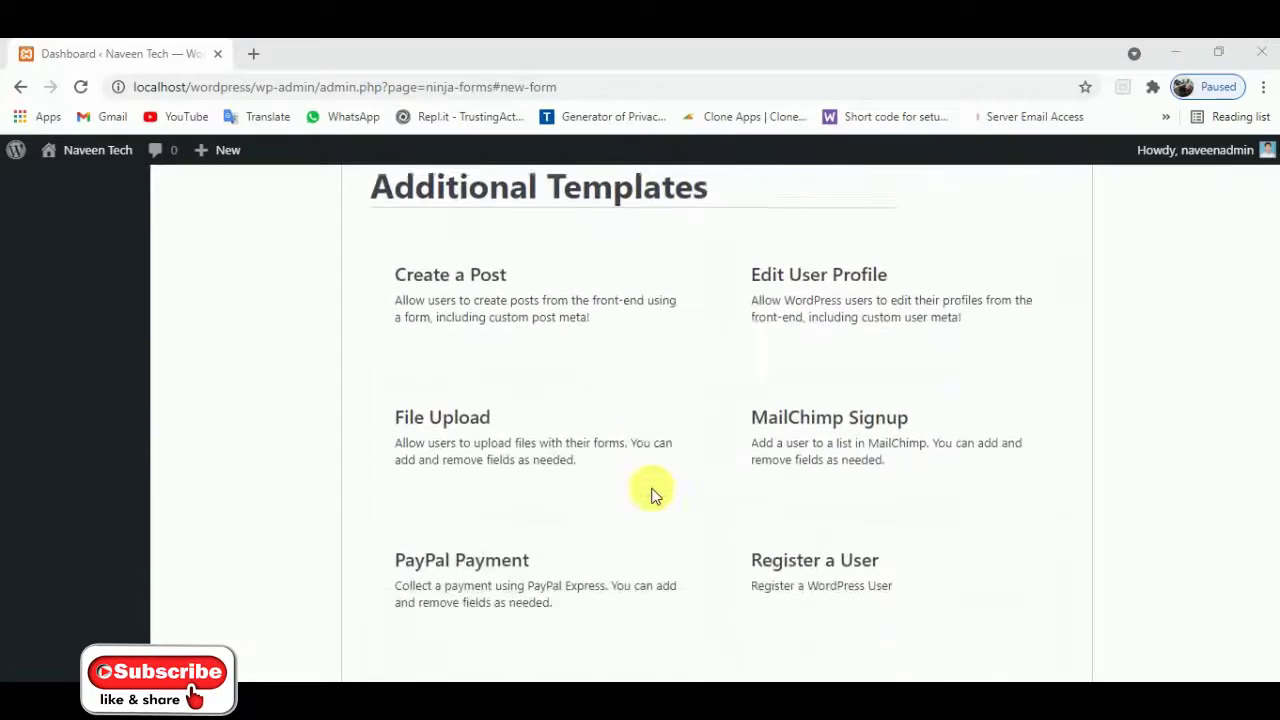
scroll(600, 420, up, 1)
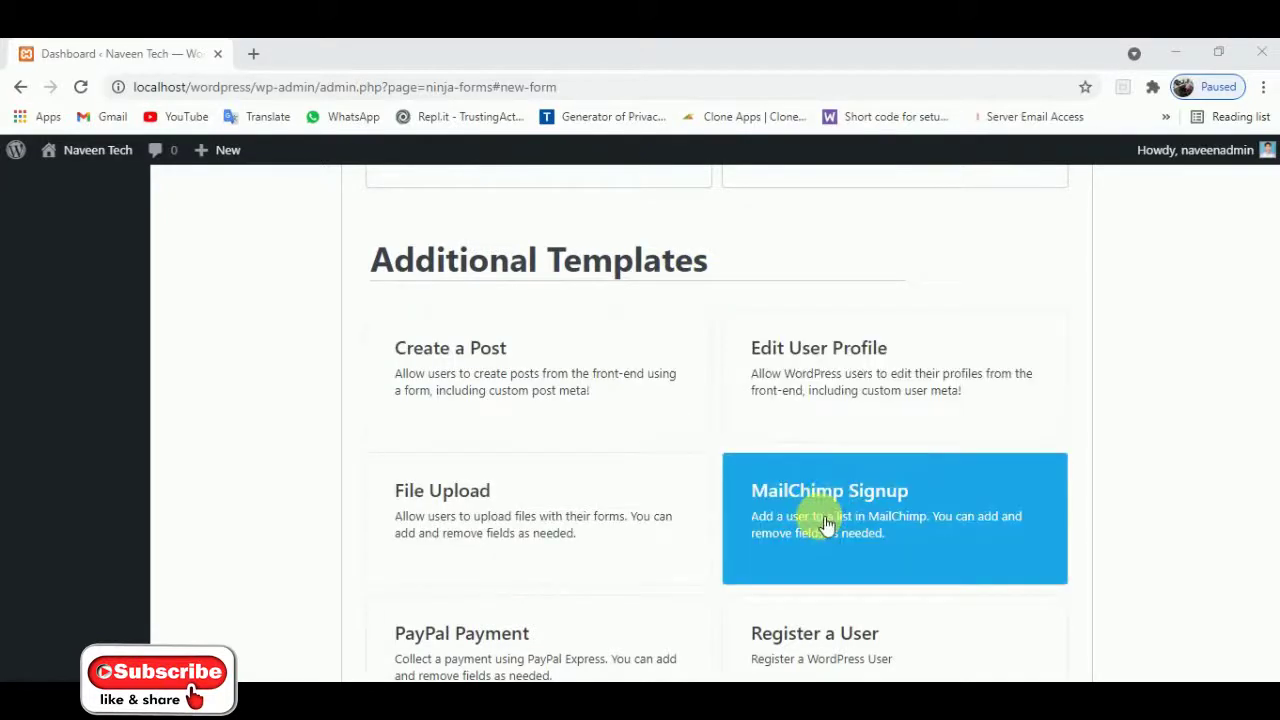
scroll(823, 523, down, 2)
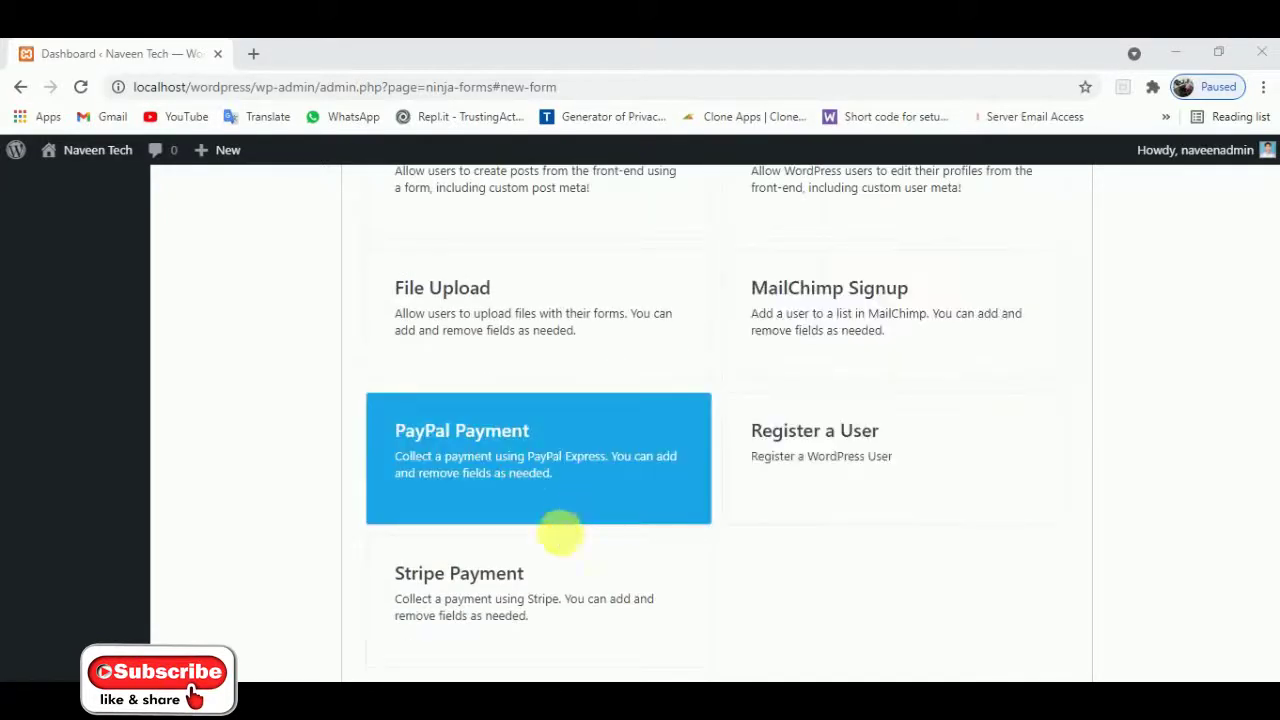
scroll(557, 575, down, 1)
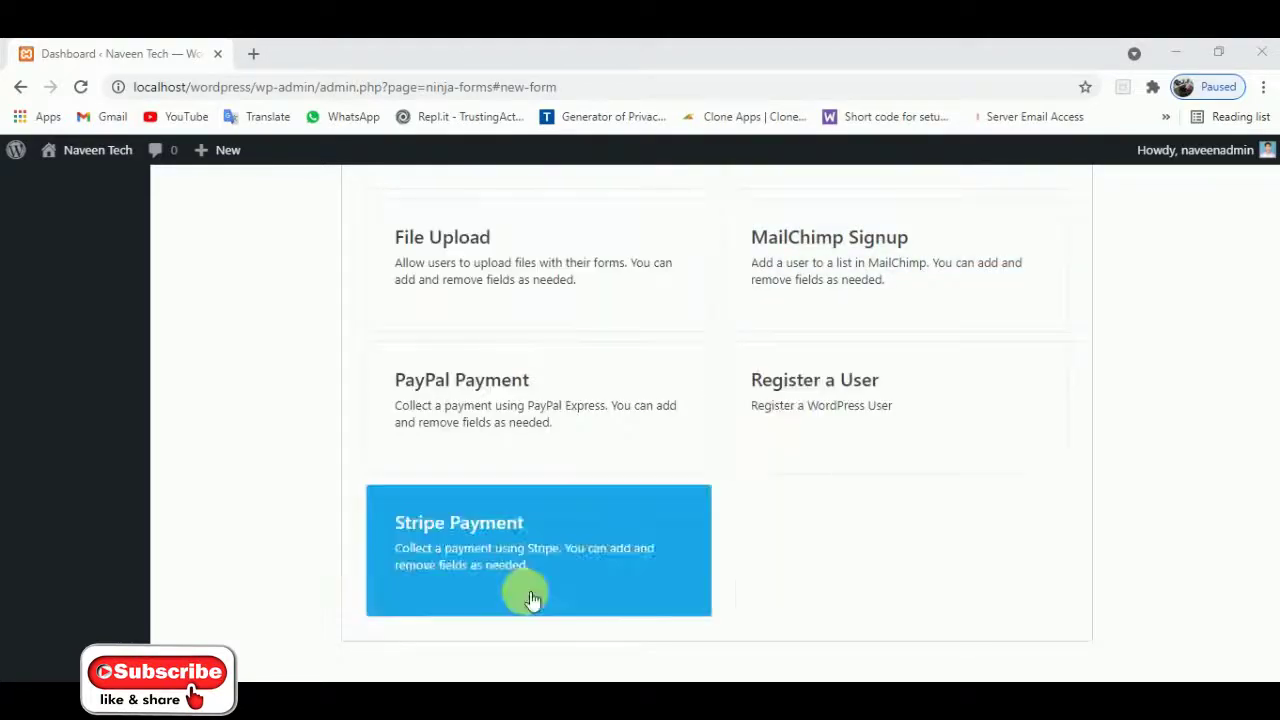
scroll(791, 500, up, 2)
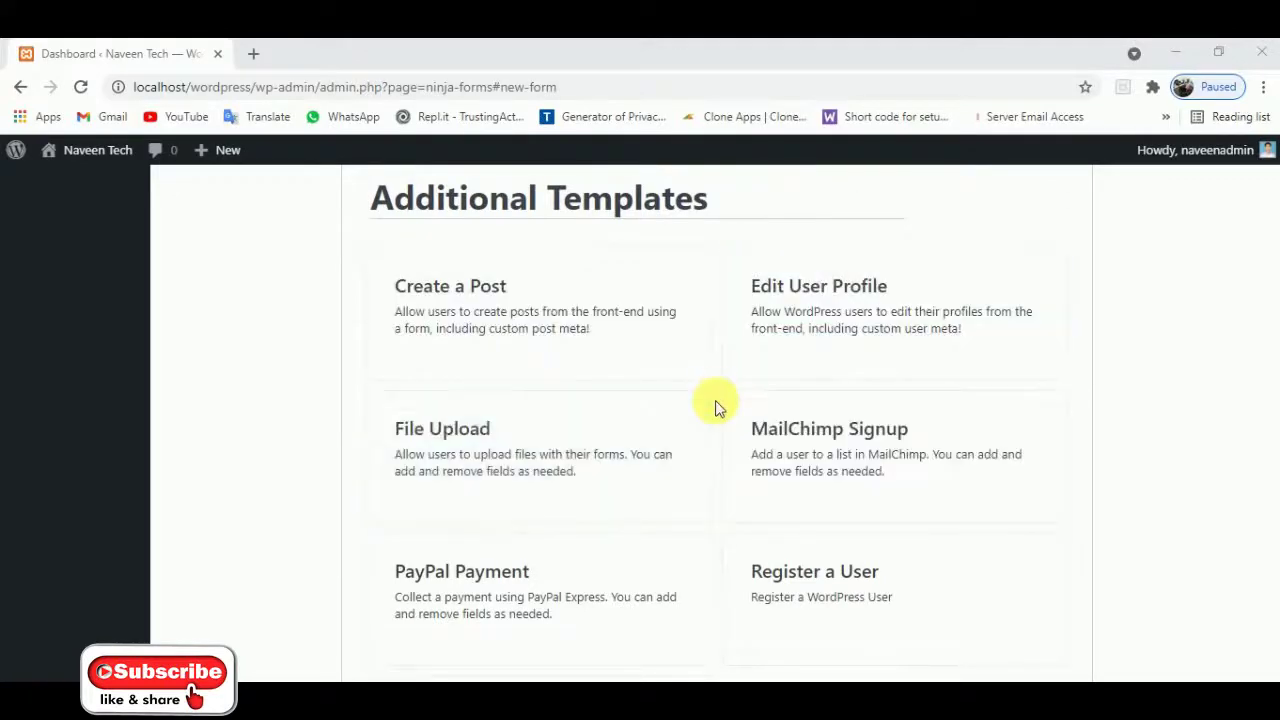
scroll(715, 405, up, 6)
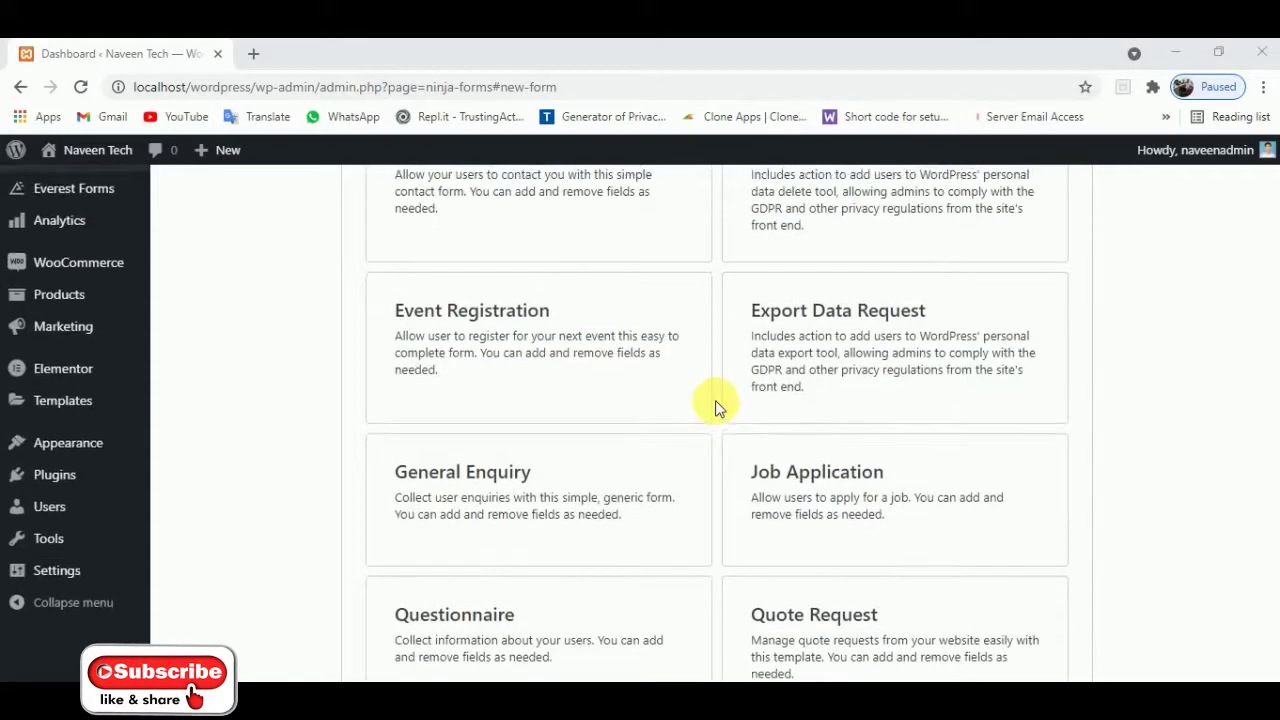
scroll(683, 323, up, 4)
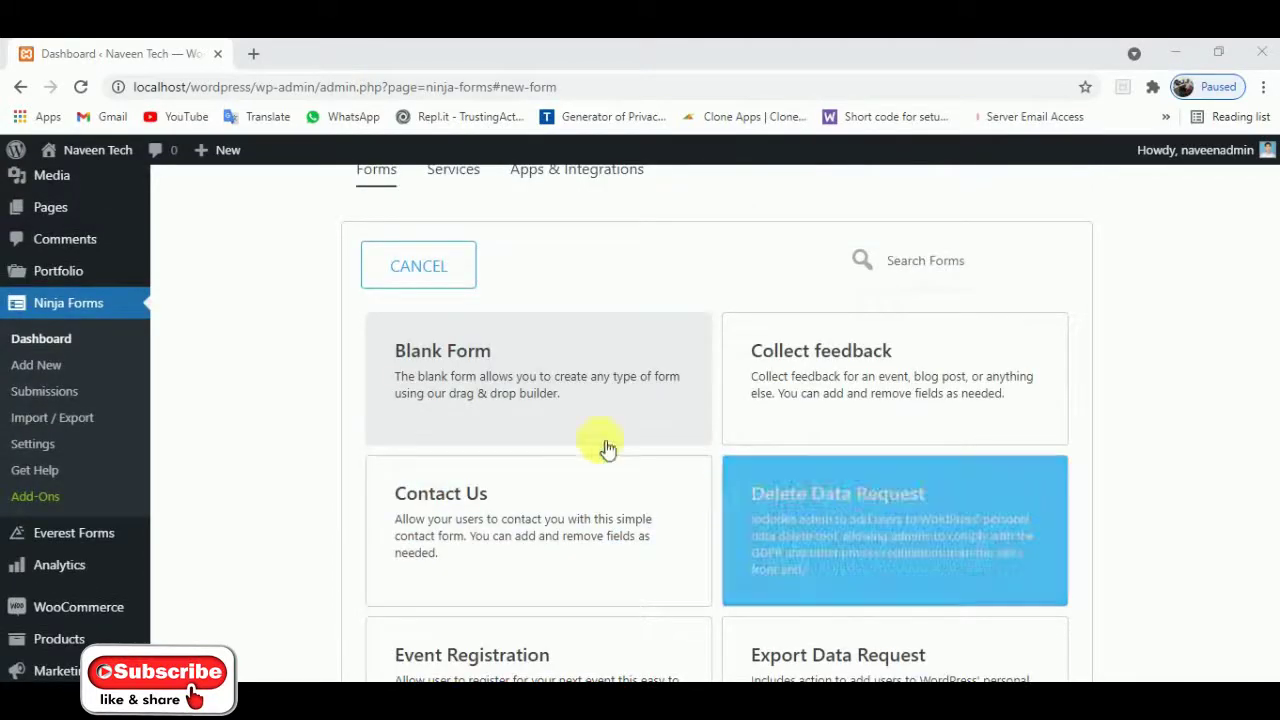
scroll(530, 425, up, 1)
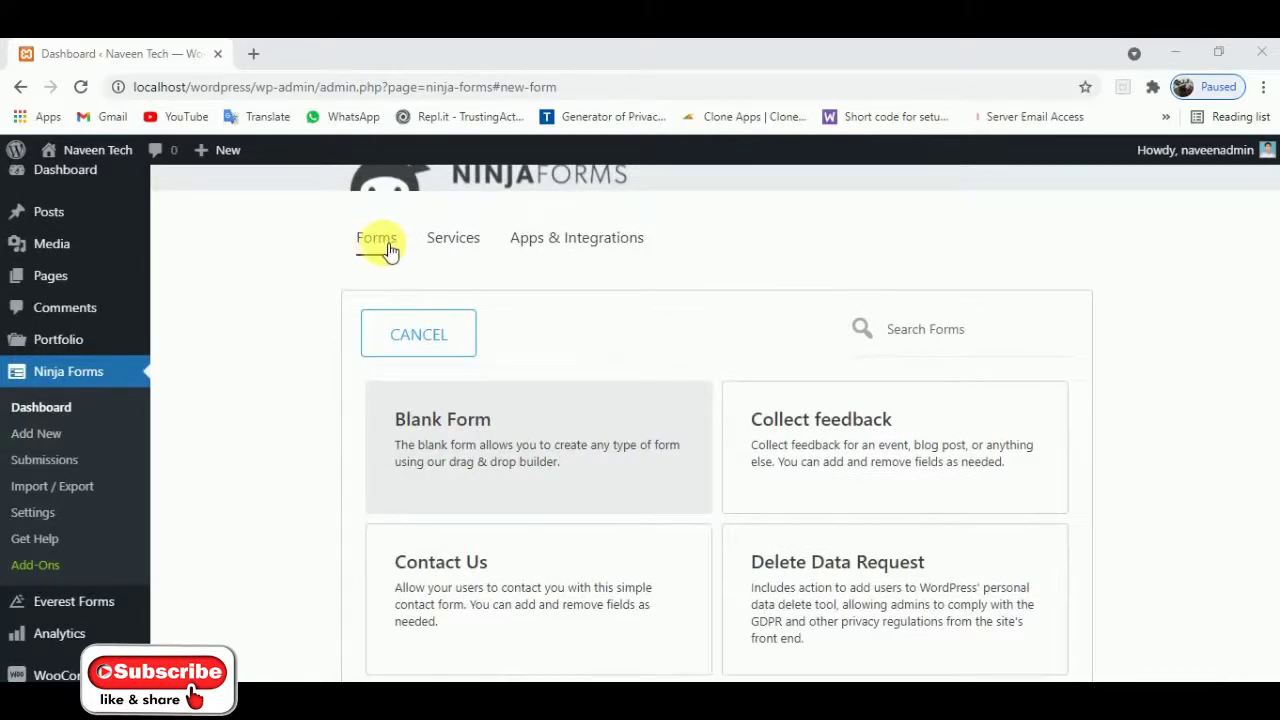
Show the list of existing forms and highlight the shortcode of the Contact Me form
click(389, 246)
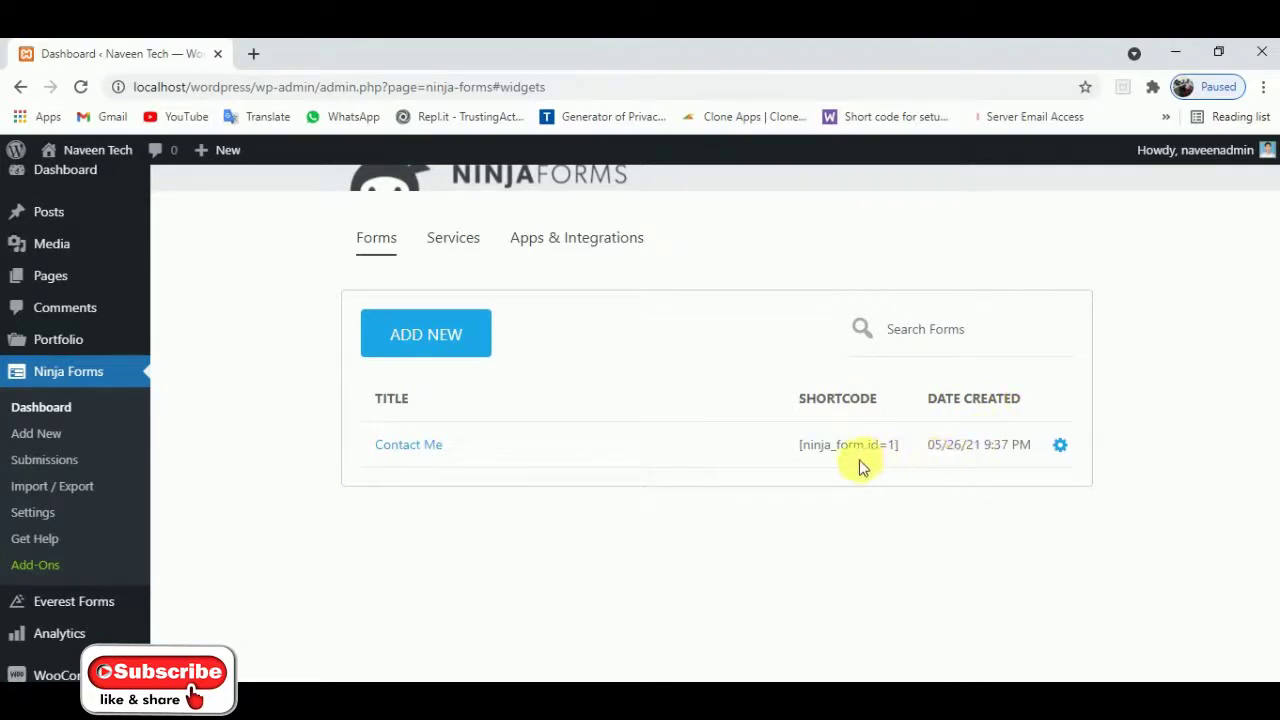
drag(805, 452, 905, 452)
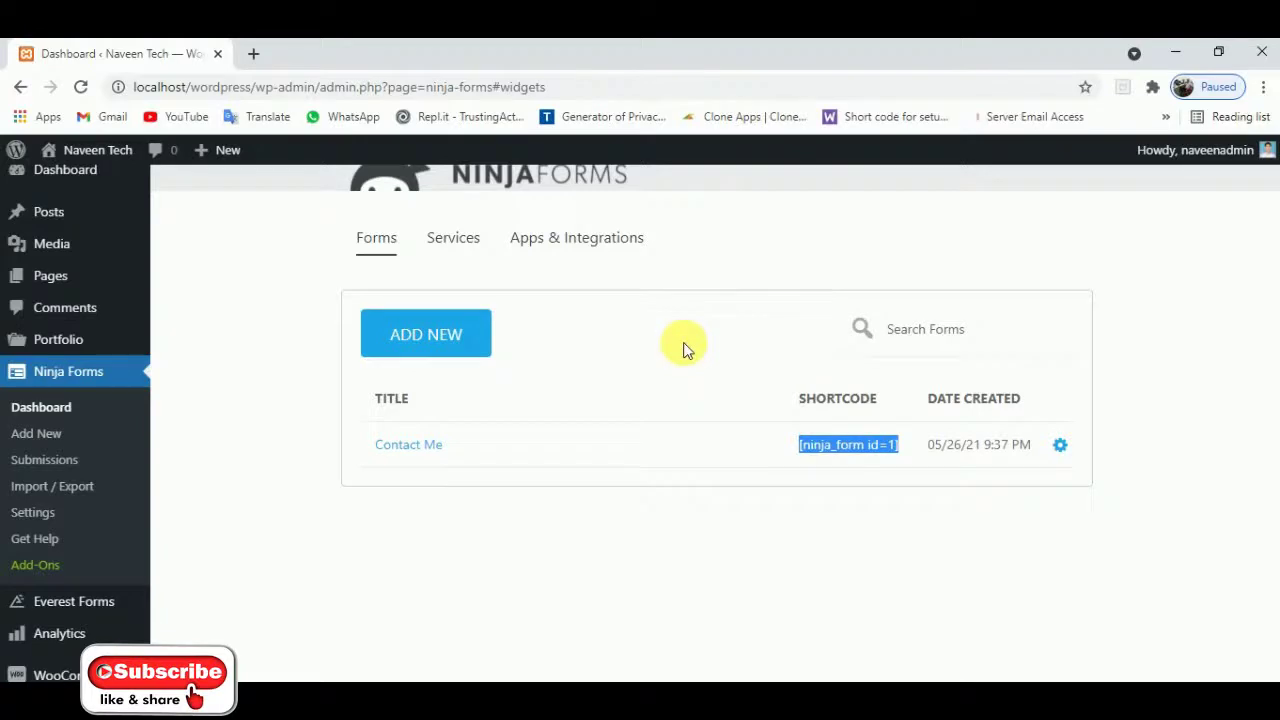
Create a new form from the Blank Form template
click(57, 443)
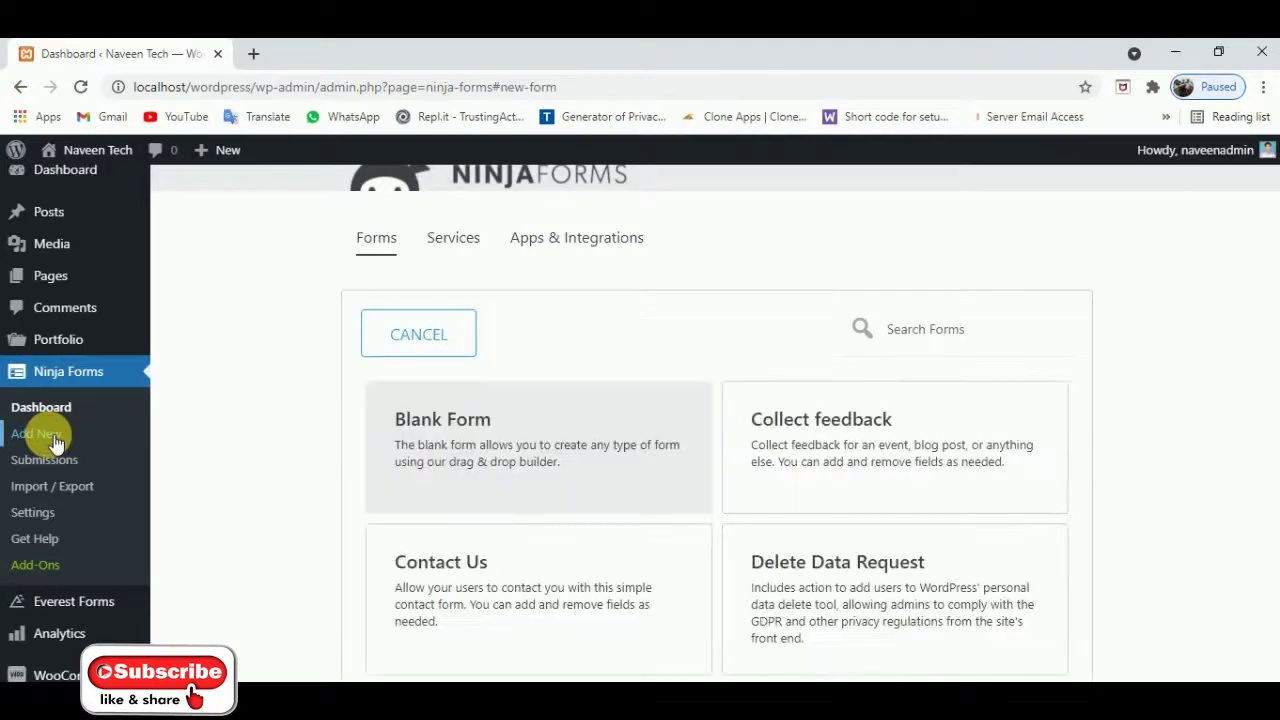
scroll(709, 370, down, 1)
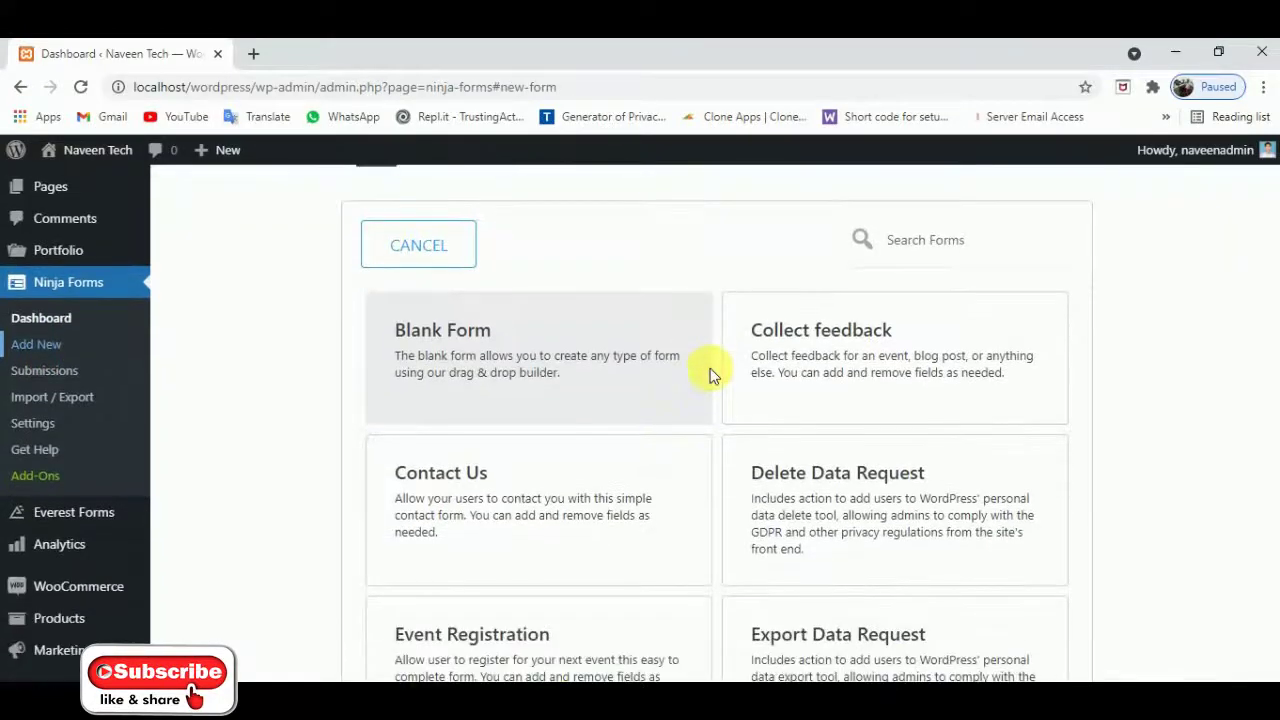
click(521, 346)
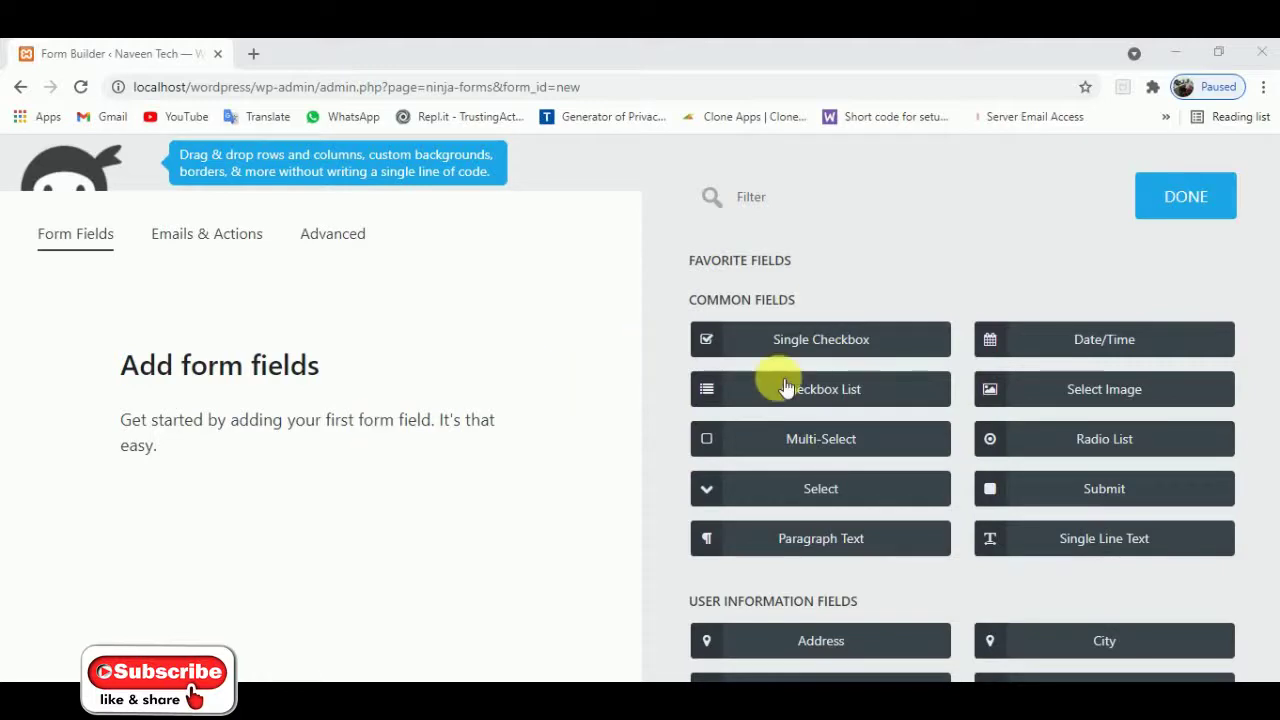
Review the available field types and add a Single Line Text field to the blank form
scroll(986, 491, down, 4)
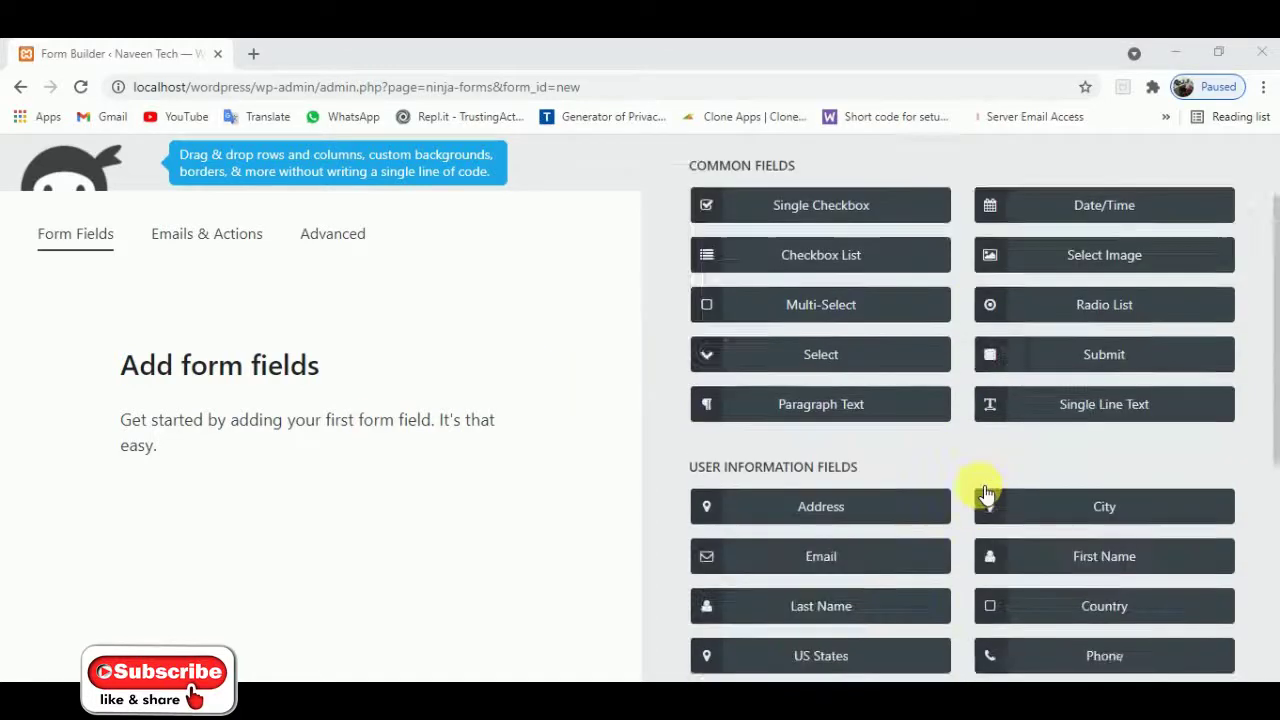
scroll(986, 491, down, 3)
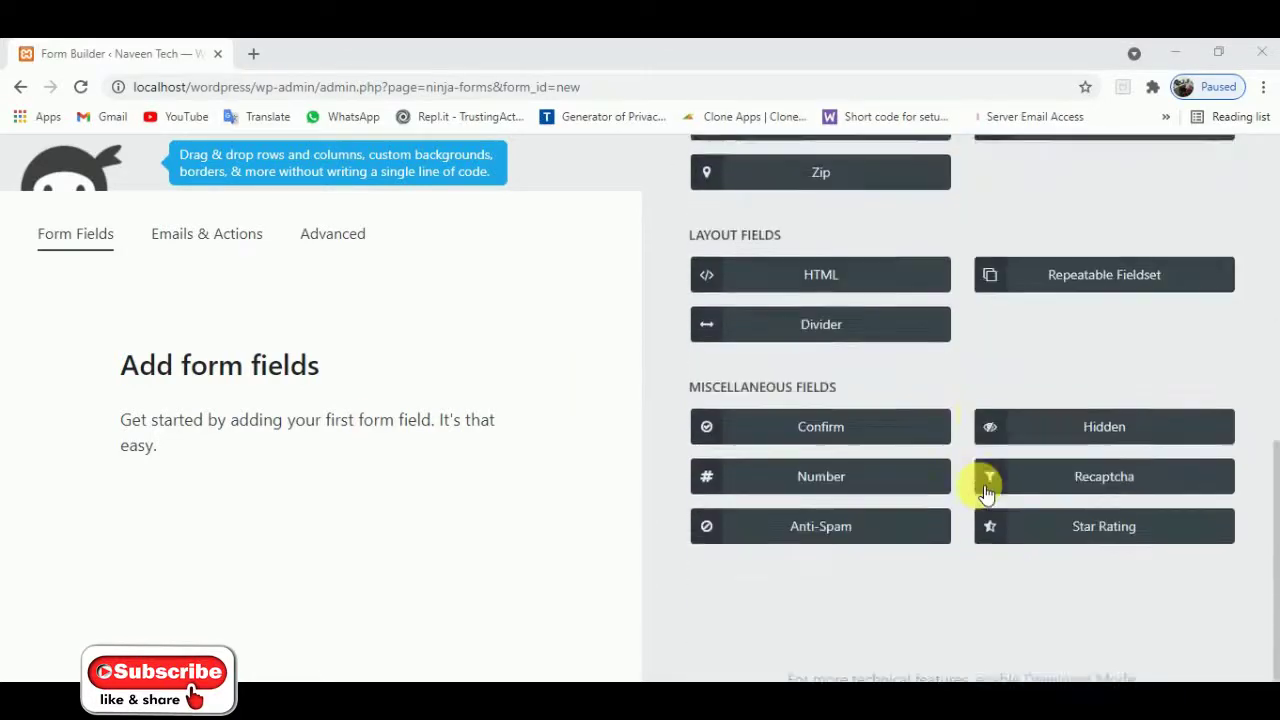
scroll(986, 491, up, 7)
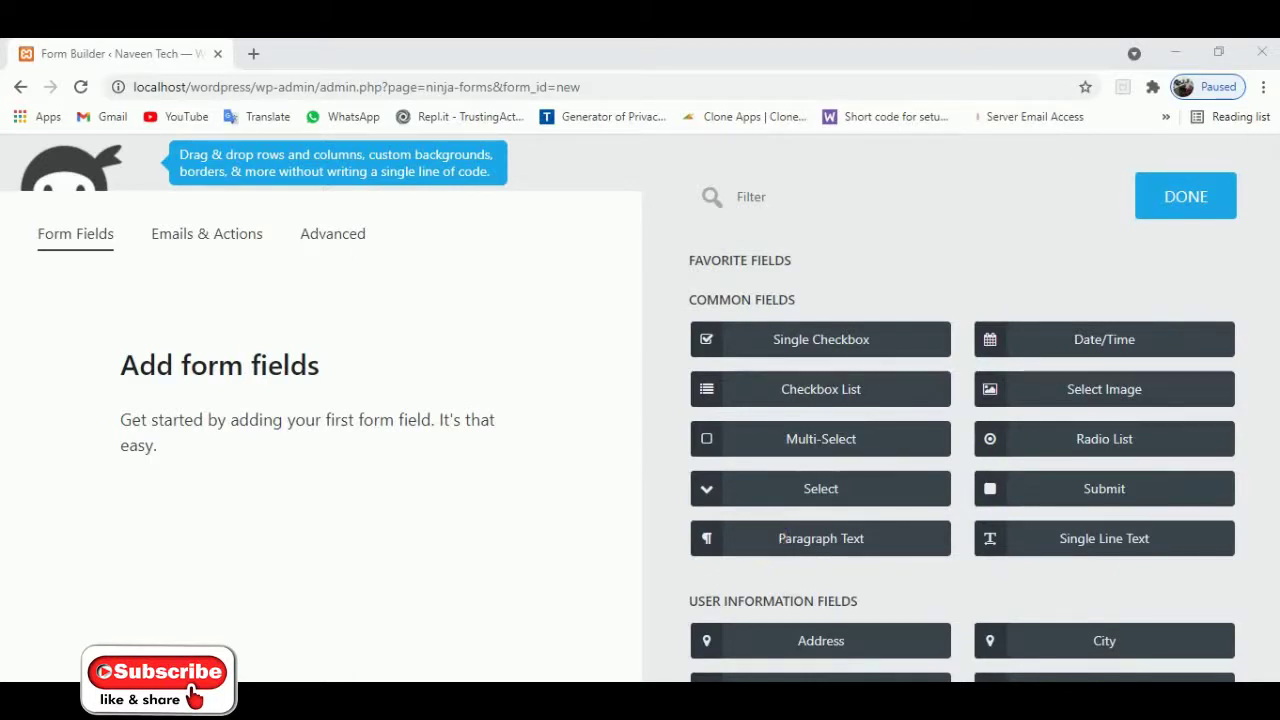
scroll(962, 410, down, 2)
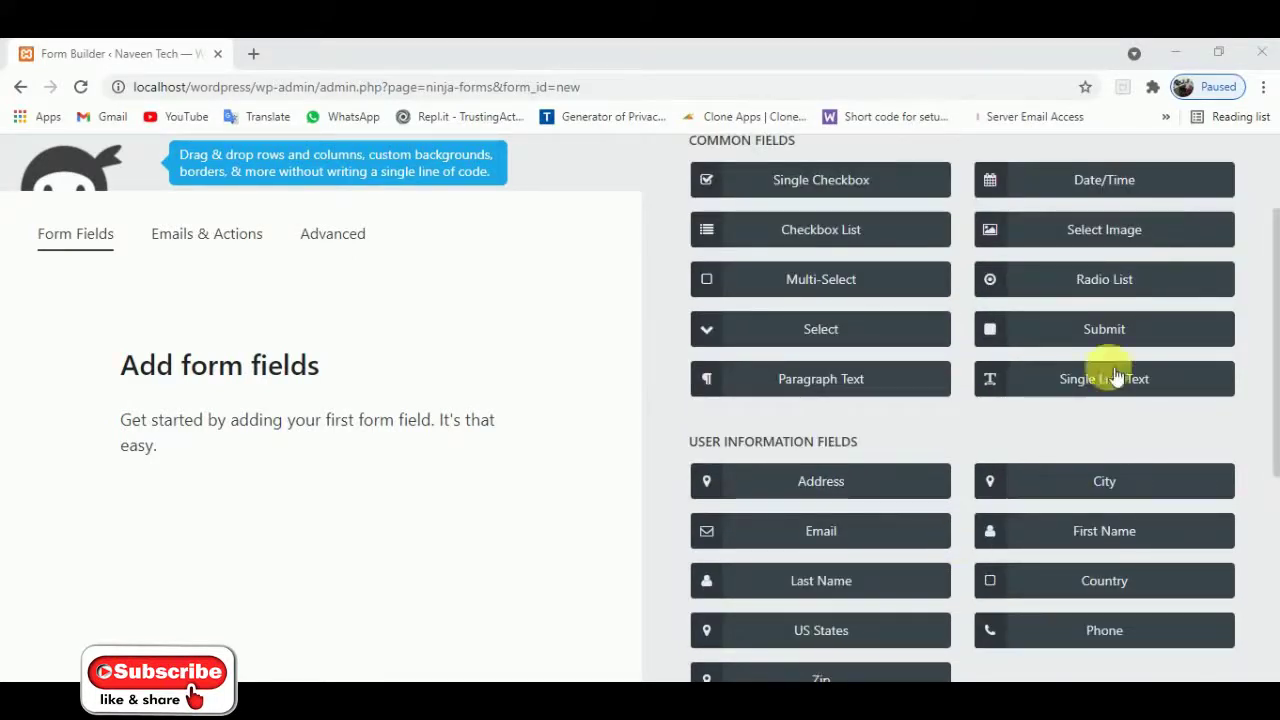
scroll(1062, 410, up, 1)
scroll(1062, 404, down, 1)
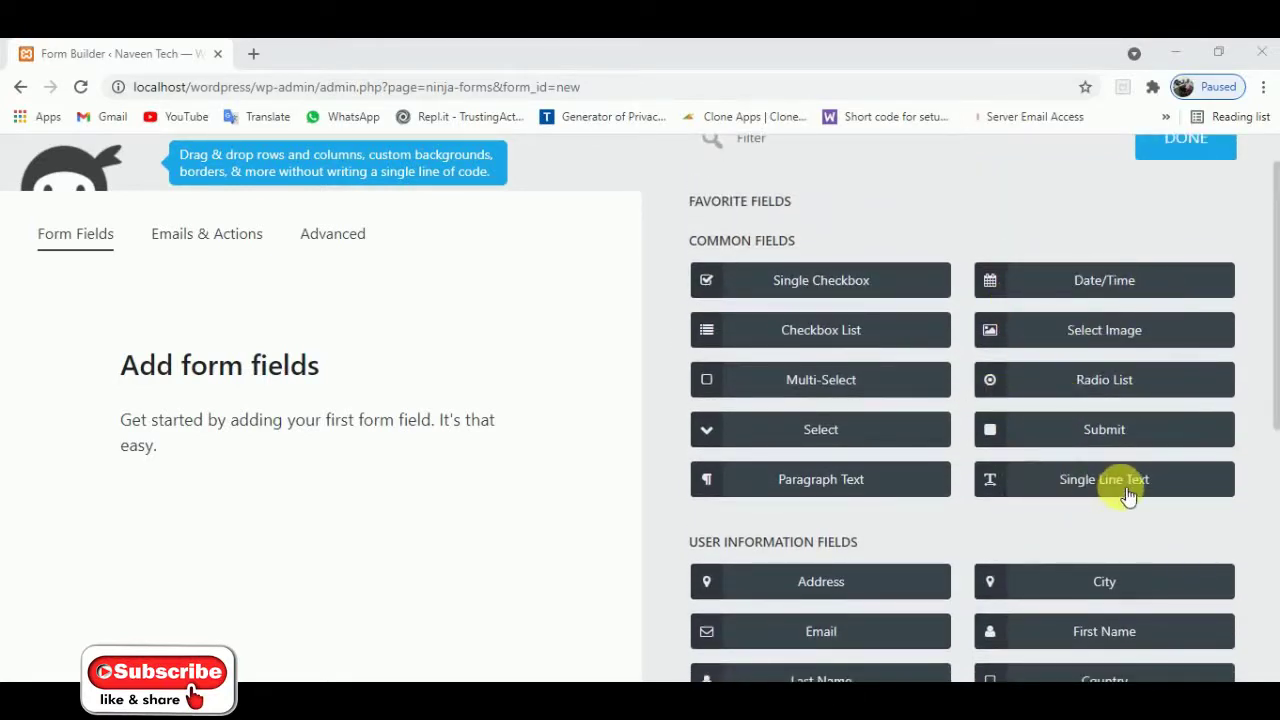
click(1068, 490)
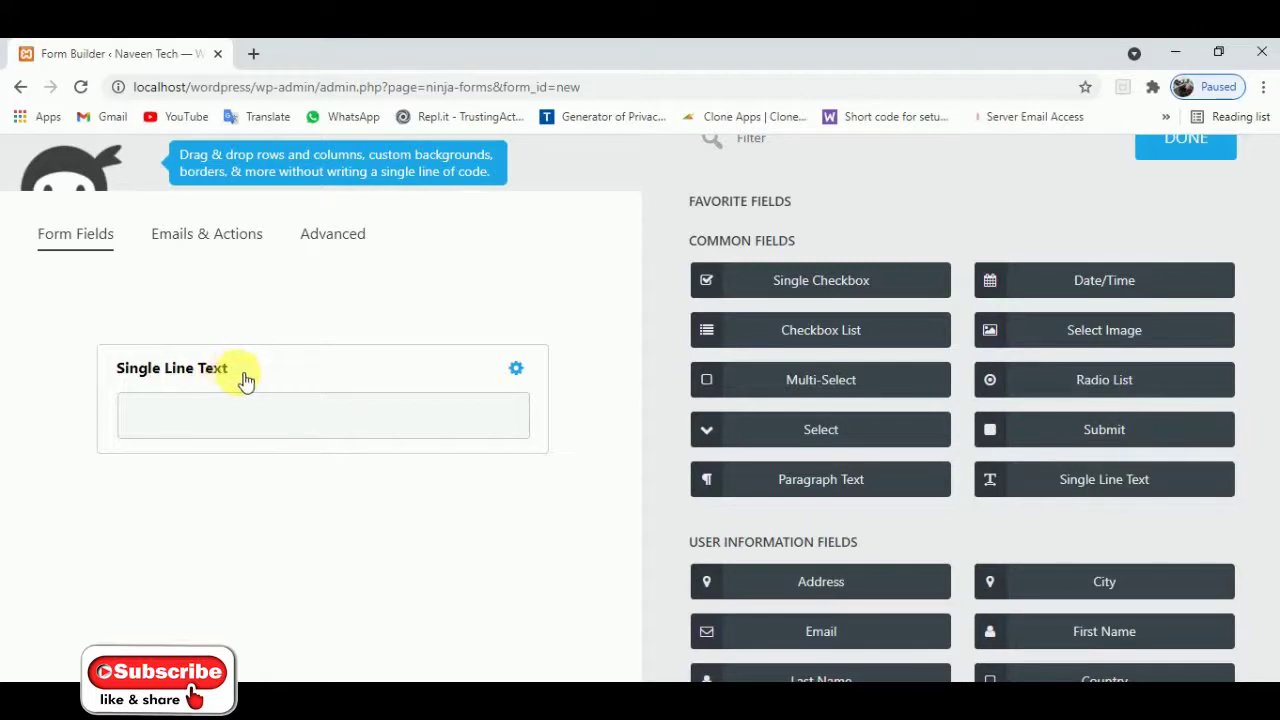
Change the label of the Single Line Text field to "Your Name"
mouse_move(514, 380)
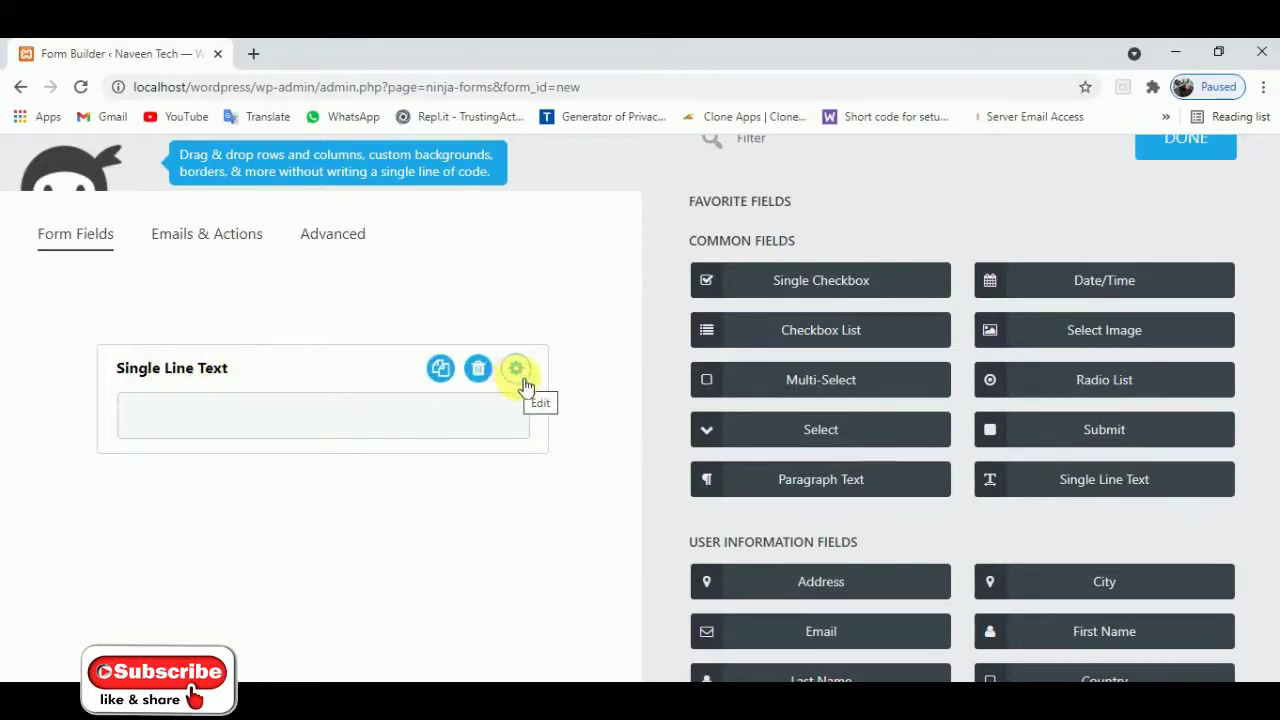
click(518, 365)
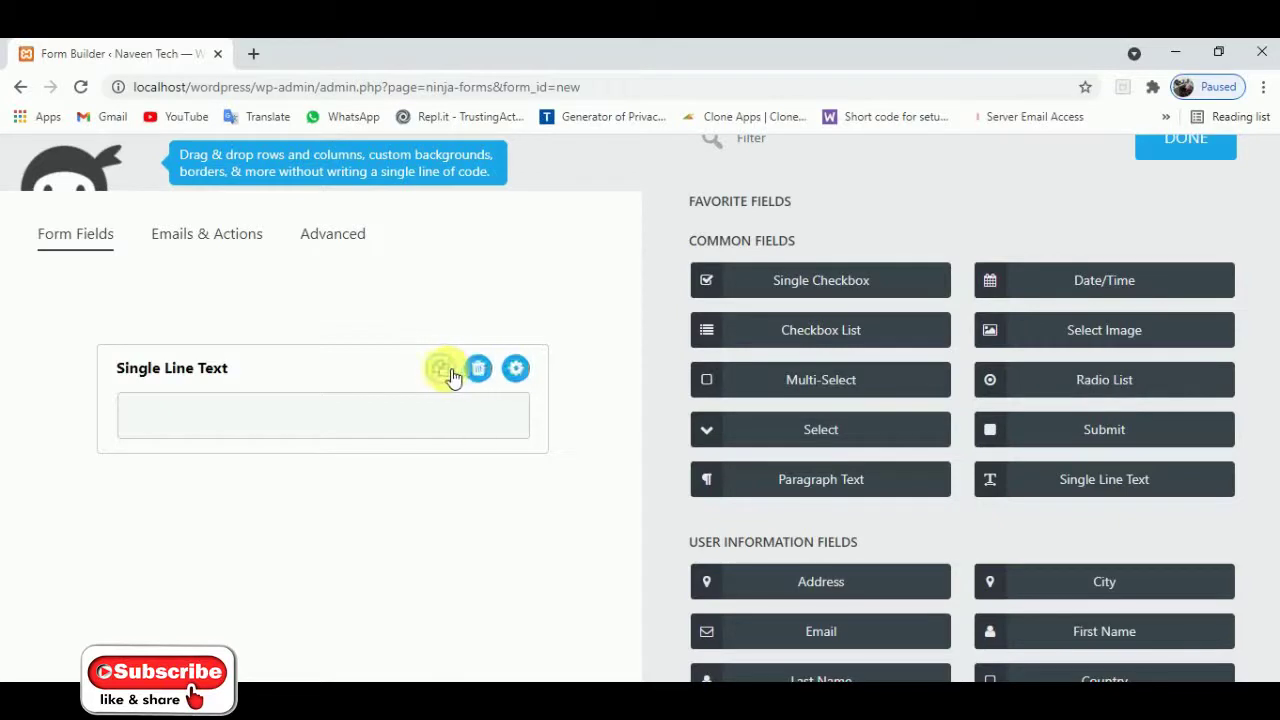
click(517, 370)
click(517, 370)
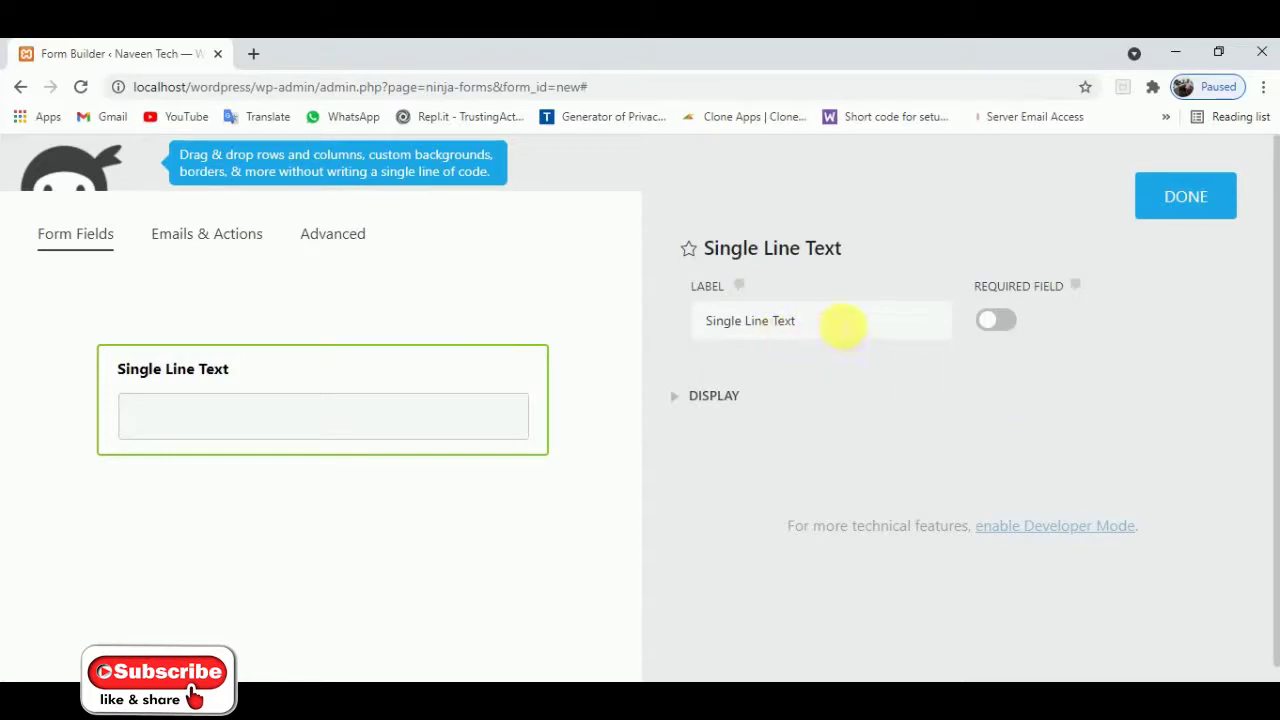
click(729, 320)
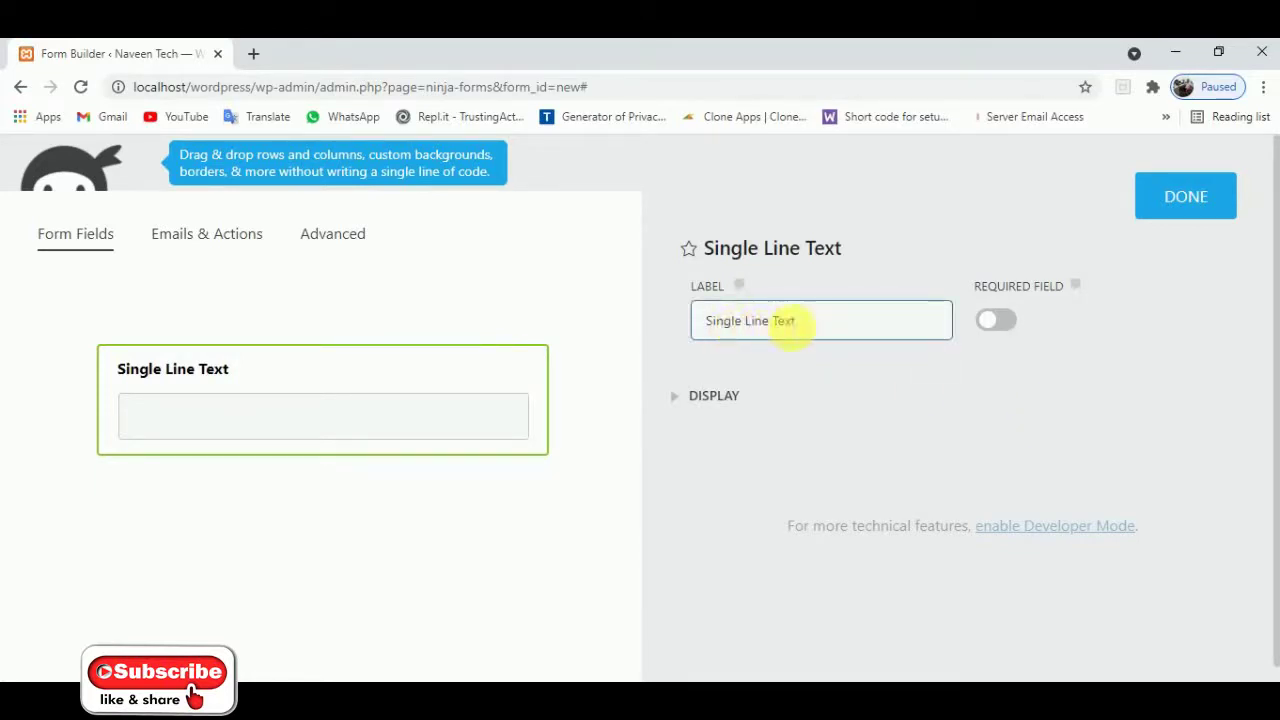
drag(814, 320, 694, 323)
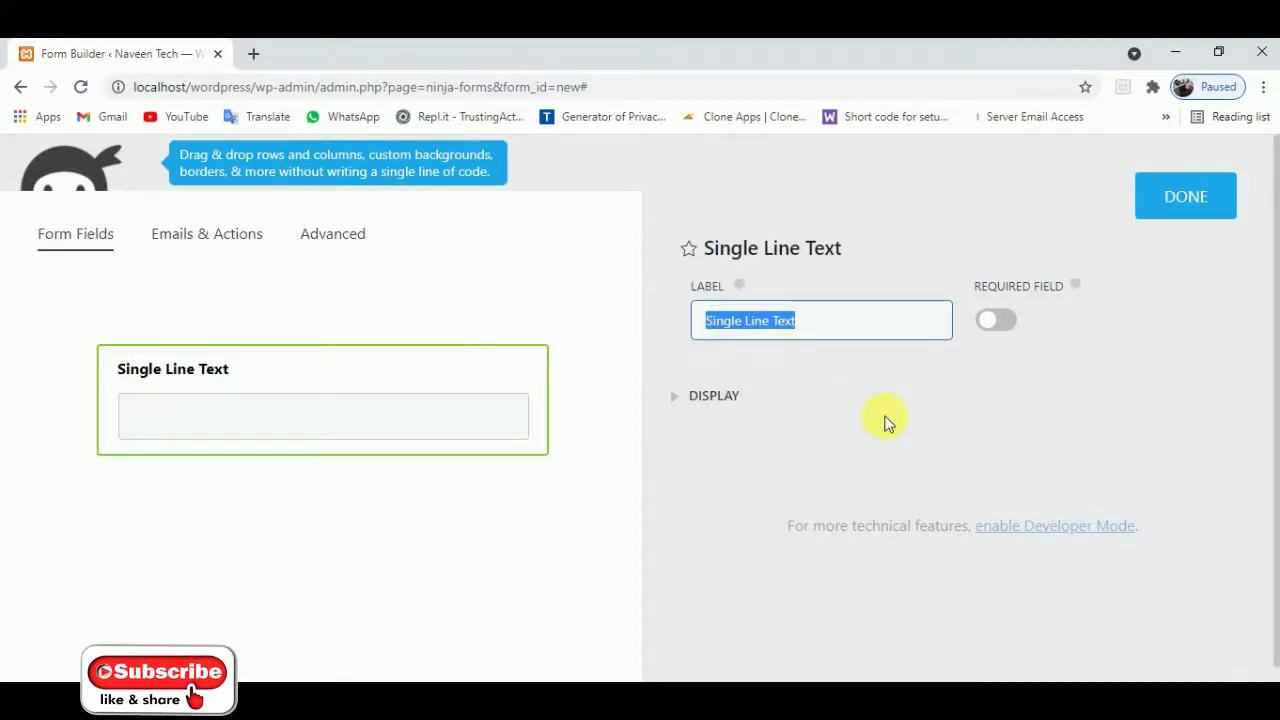
text(You)
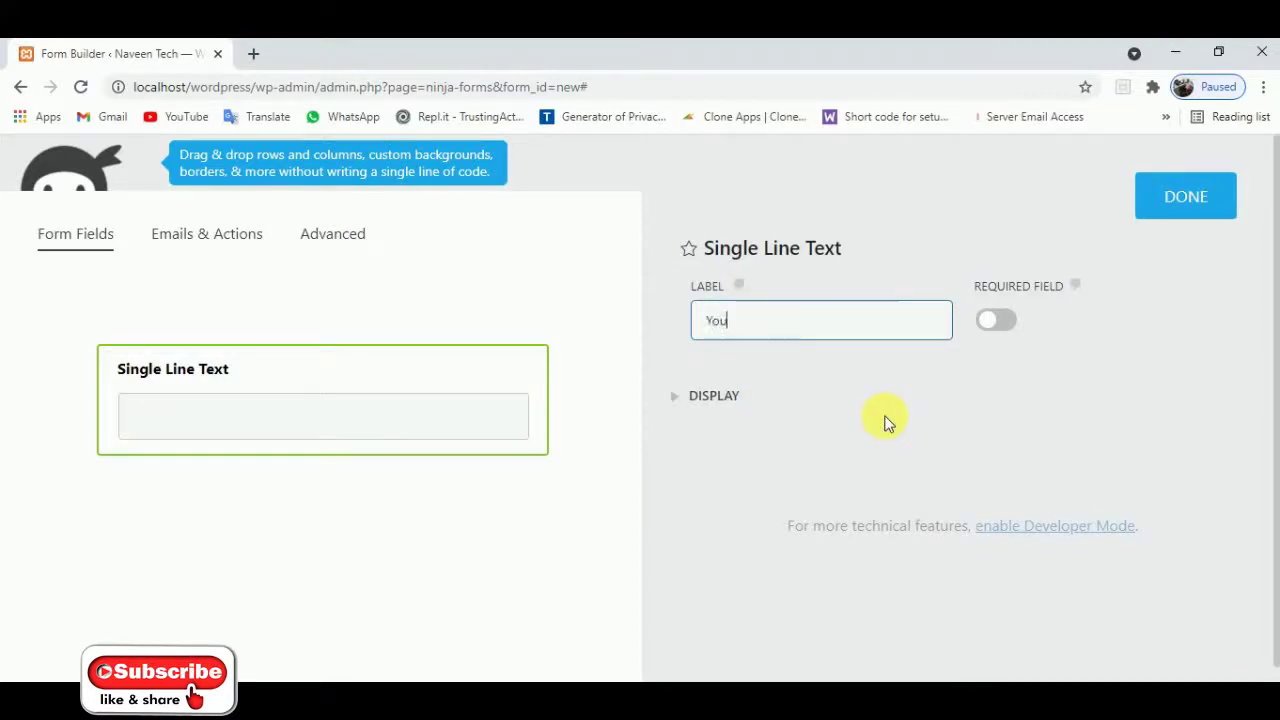
text(r Name)
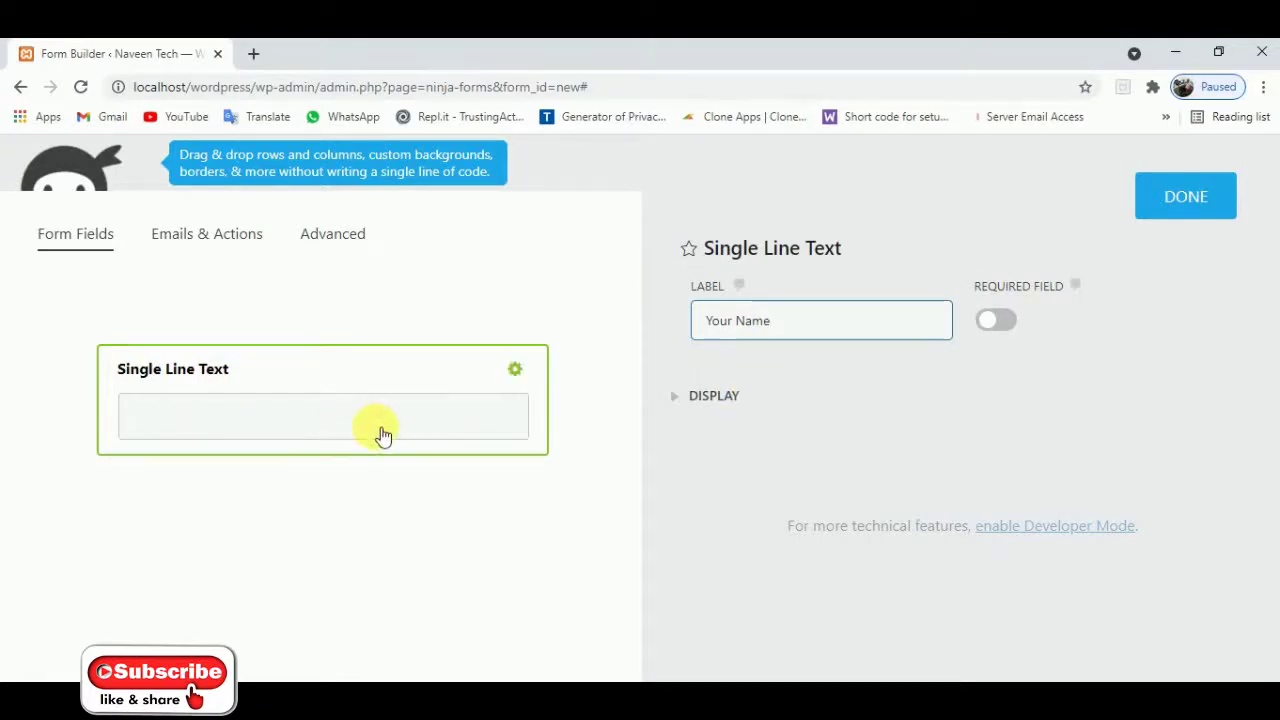
Make the Your Name field required and finish editing its settings
click(998, 330)
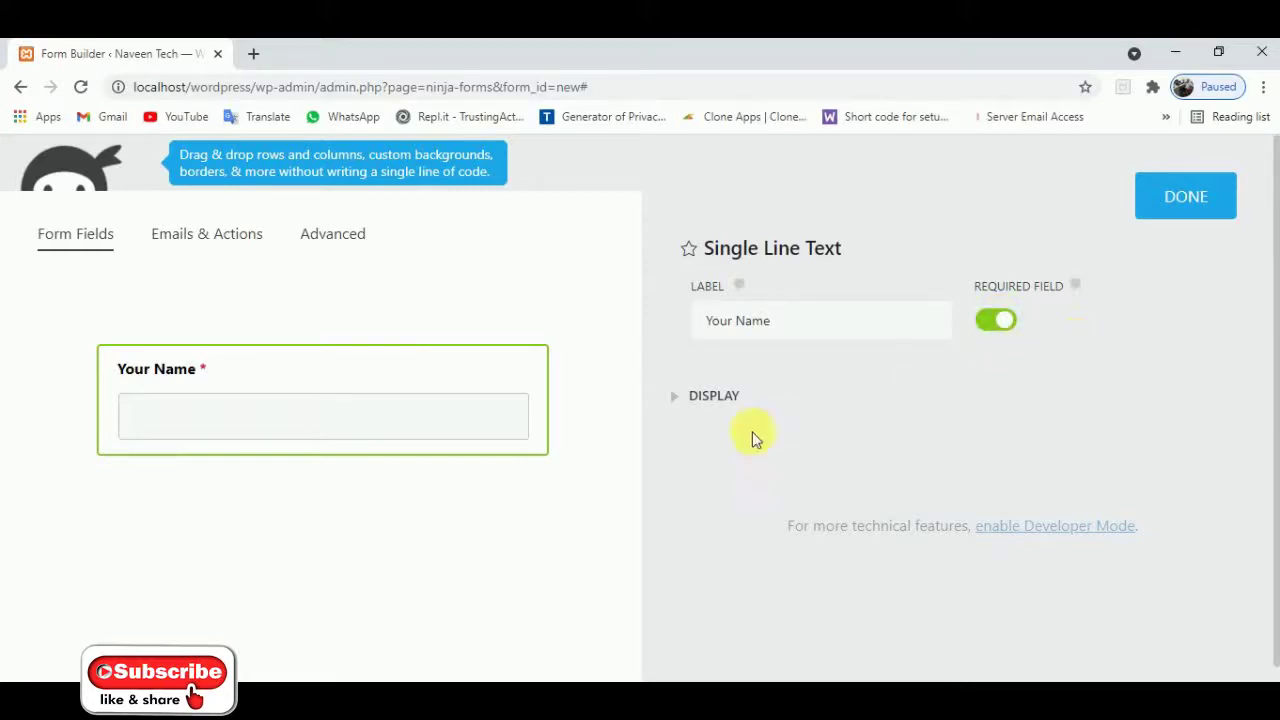
click(857, 320)
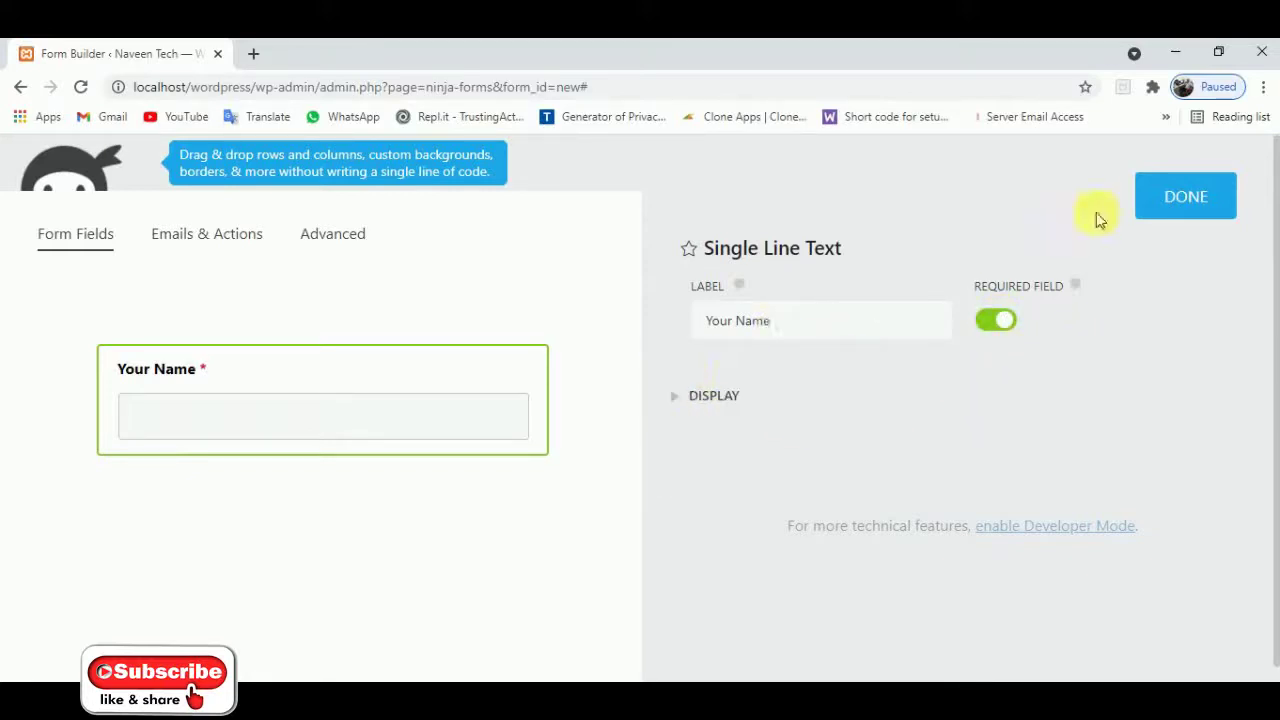
click(1188, 198)
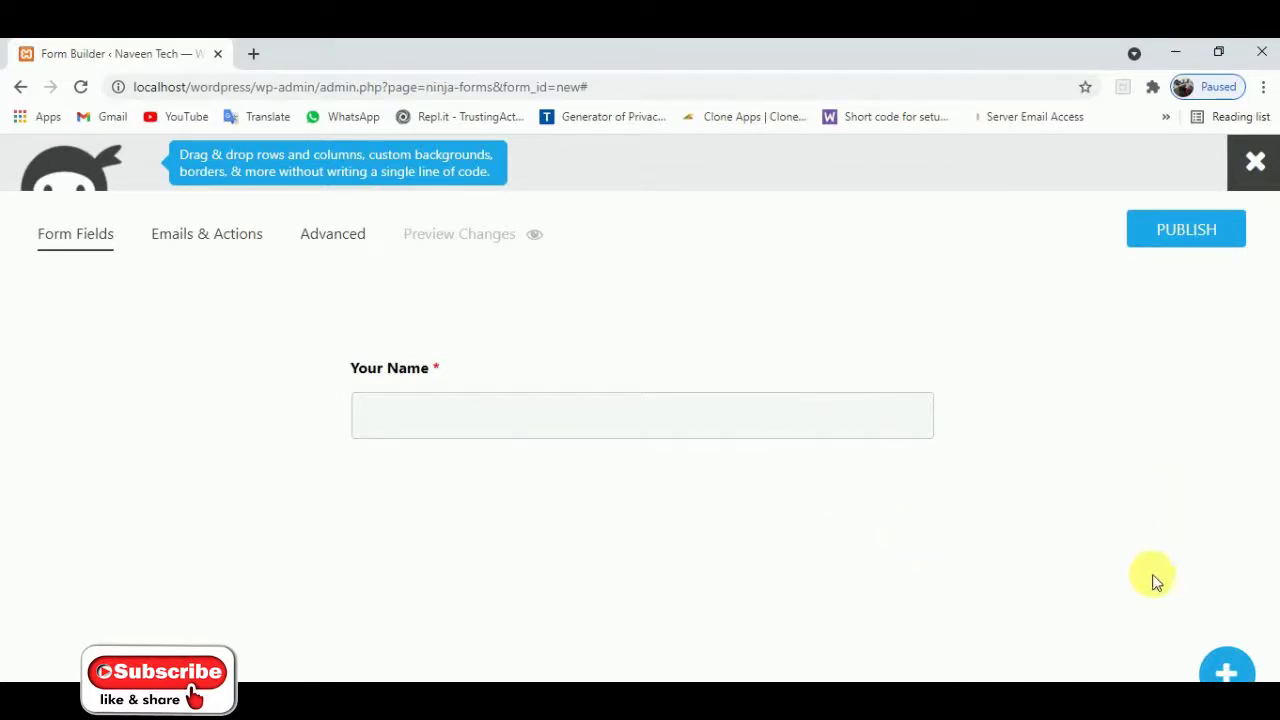
Add an Email field from the user information fields and make it required
click(1235, 670)
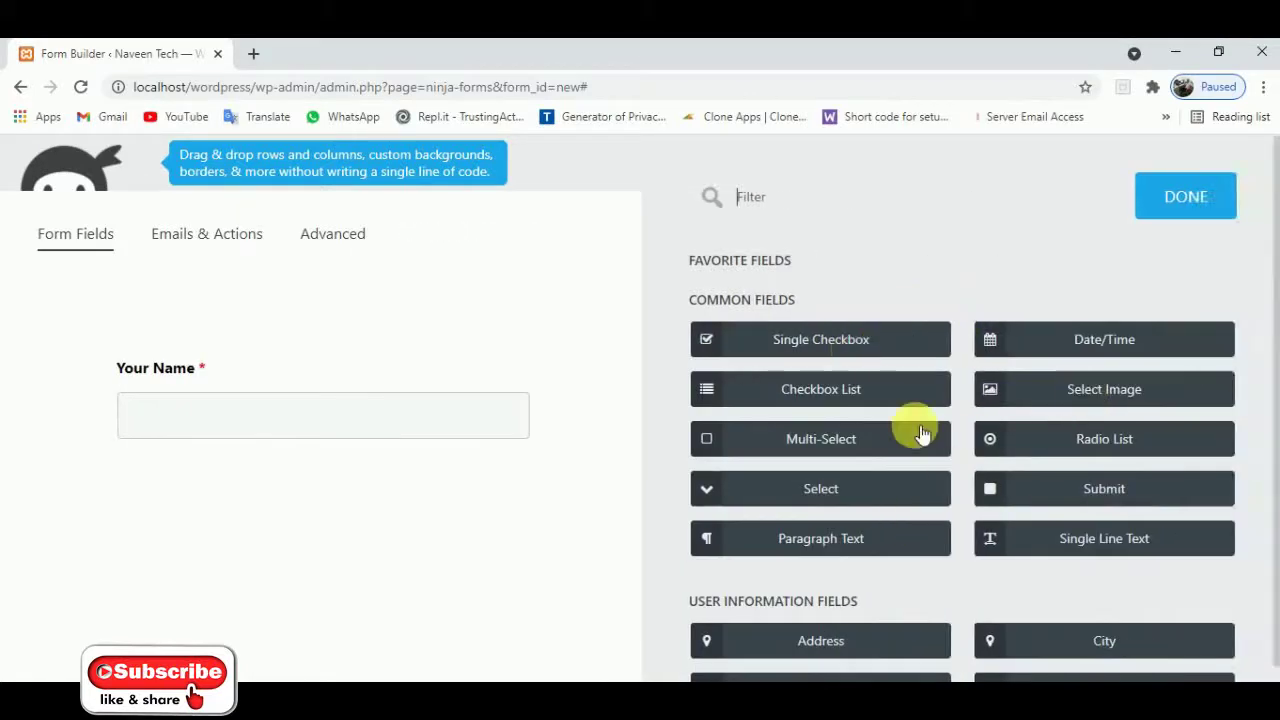
scroll(1010, 518, down, 3)
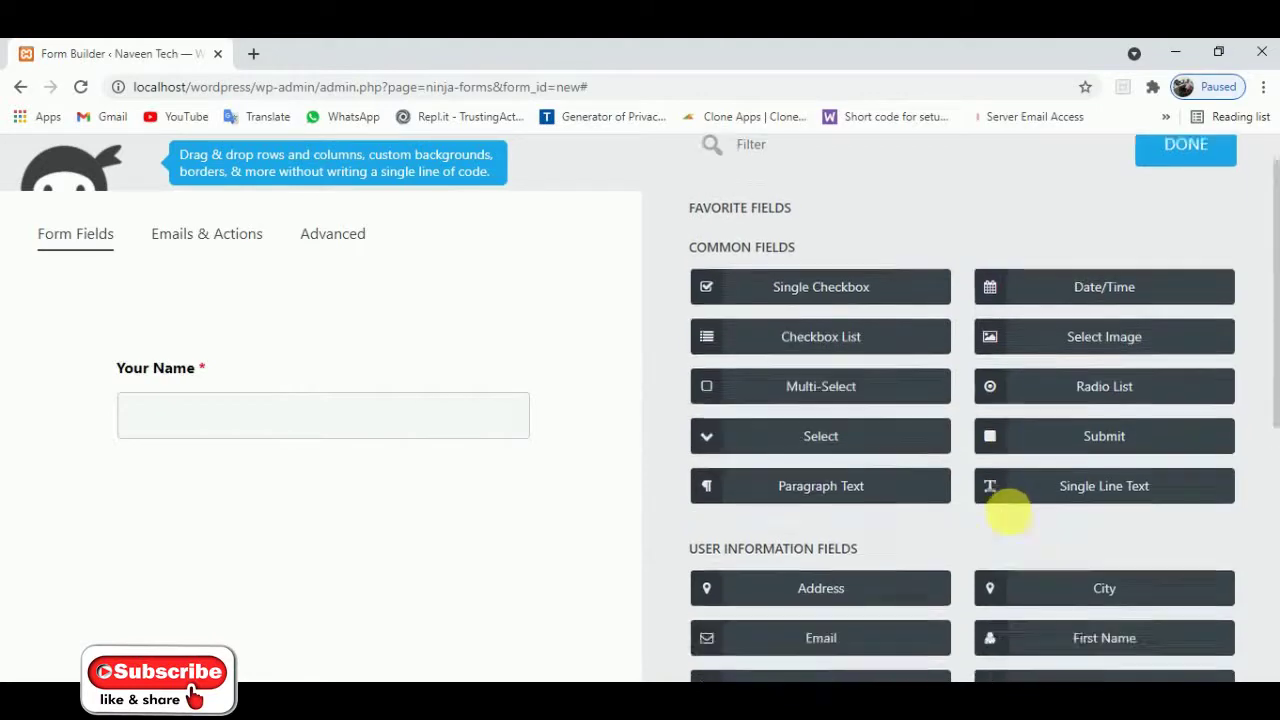
scroll(1010, 518, up, 3)
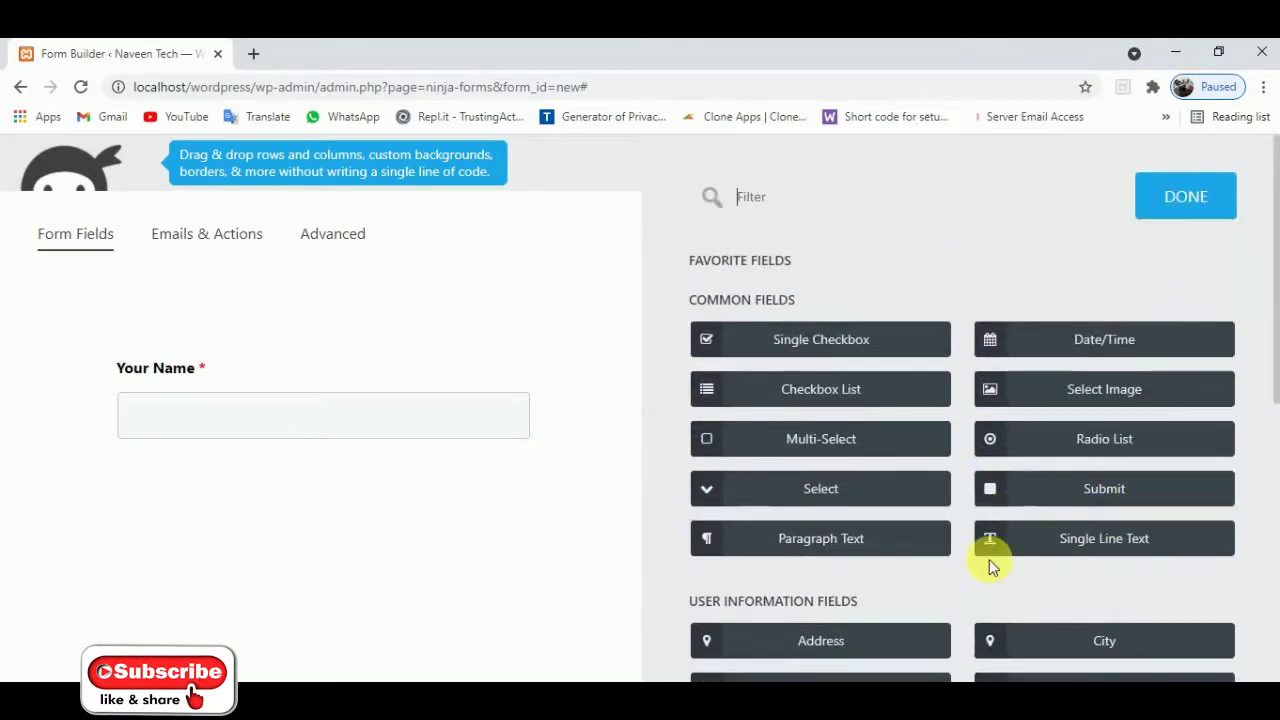
scroll(989, 559, down, 2)
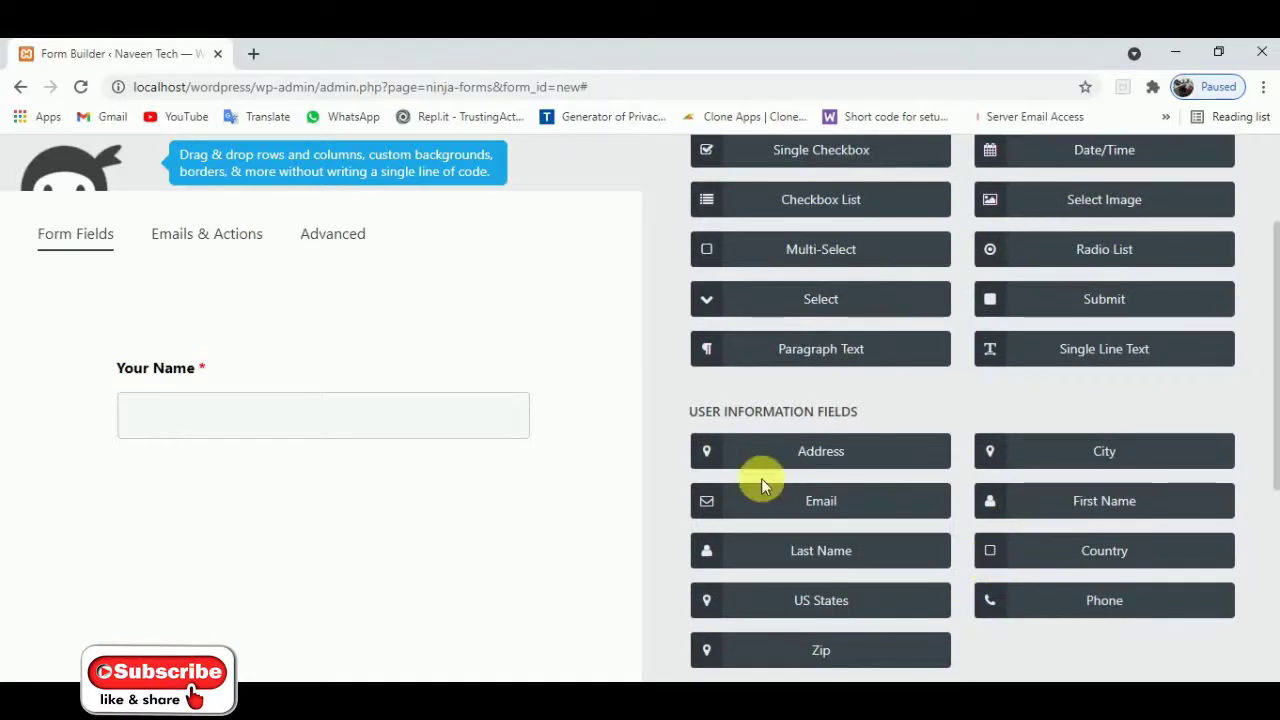
click(820, 501)
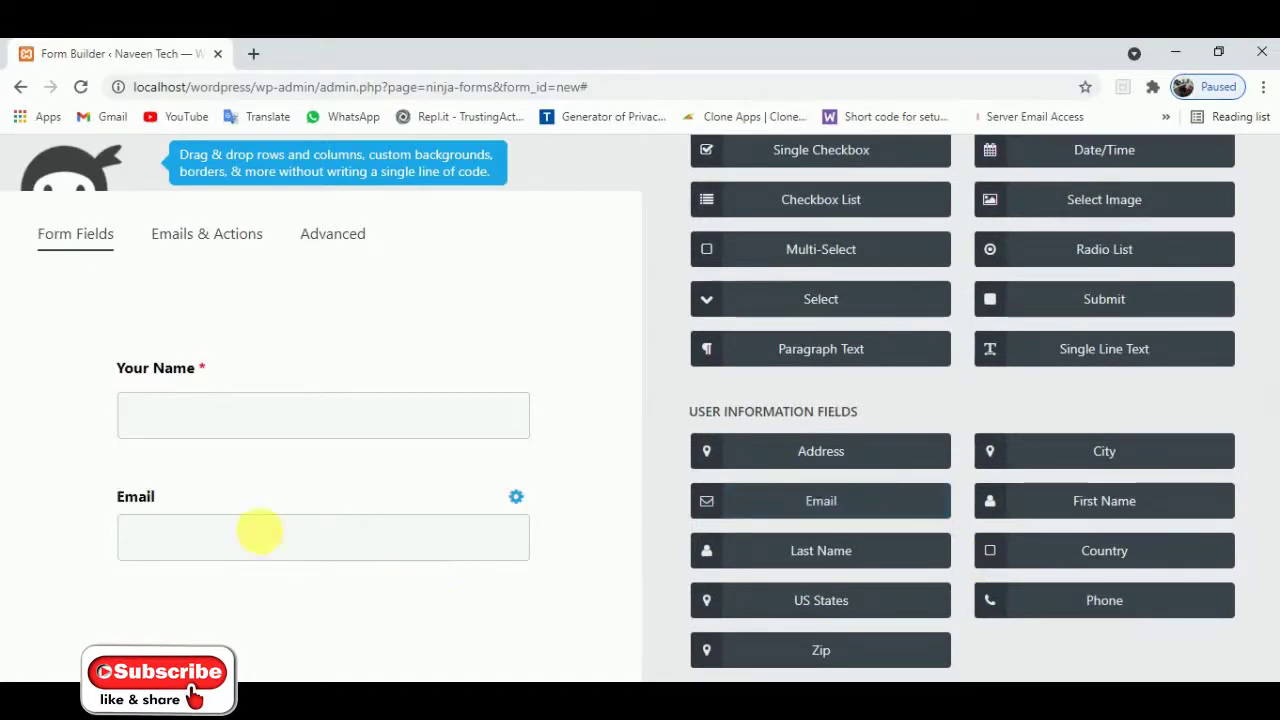
click(518, 499)
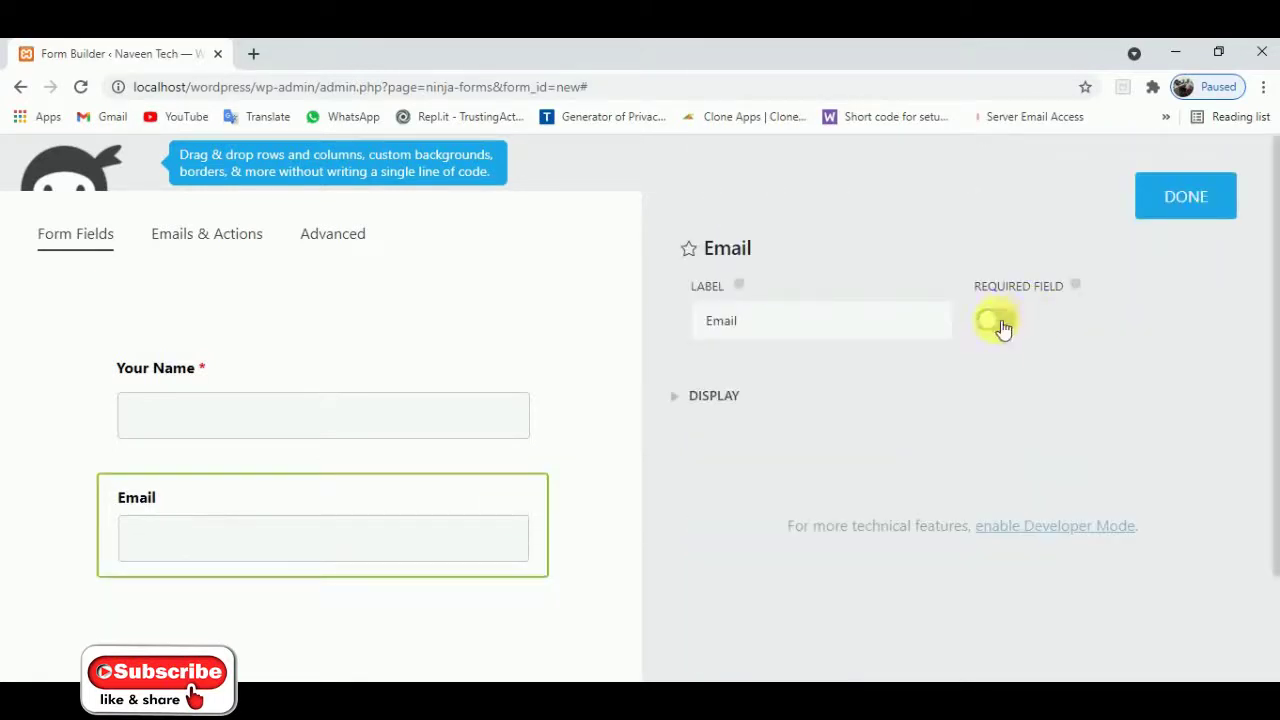
click(1001, 325)
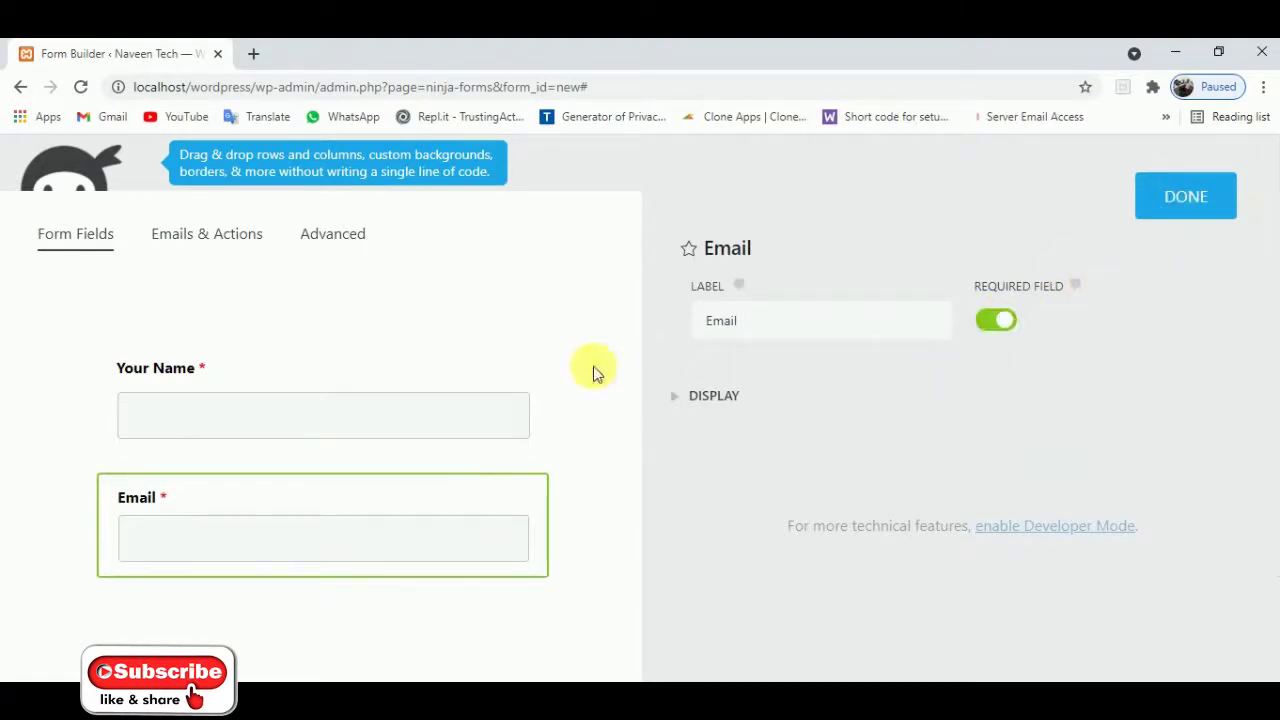
click(1206, 210)
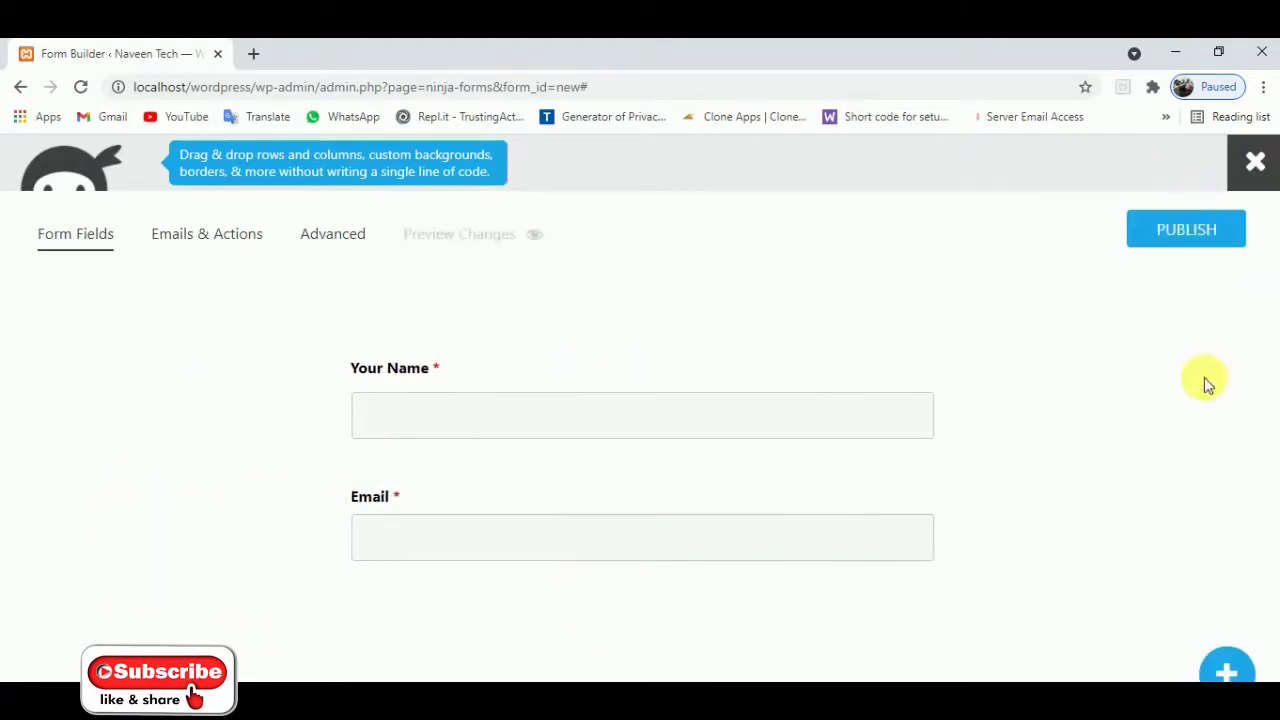
Add a Phone field below Email and change its label to "Mobile Number"
click(1226, 671)
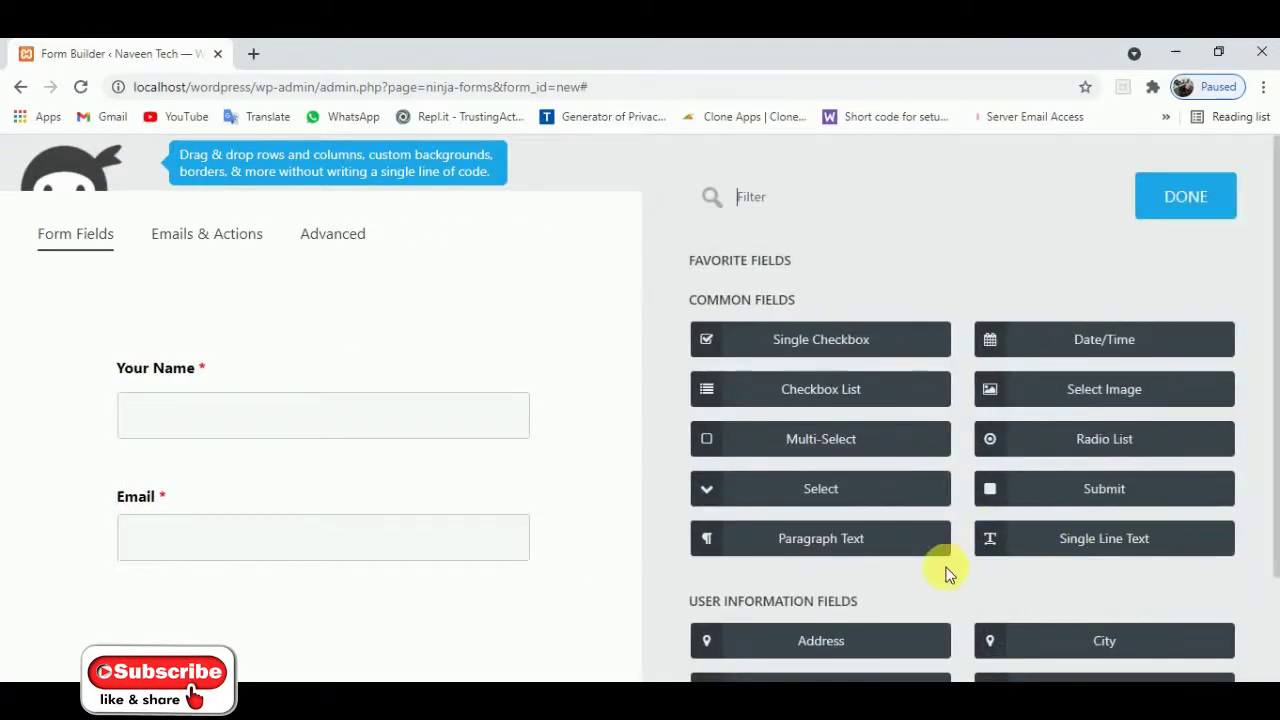
scroll(946, 569, down, 1)
scroll(945, 568, down, 1)
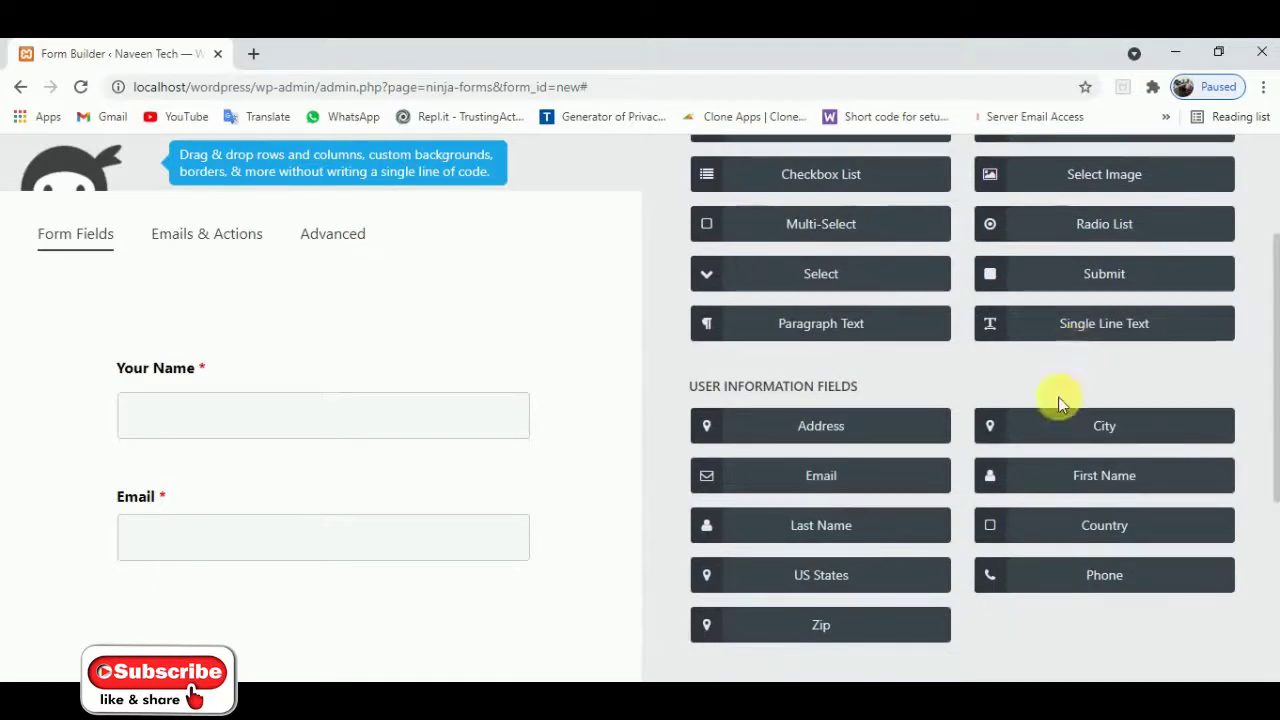
click(1099, 581)
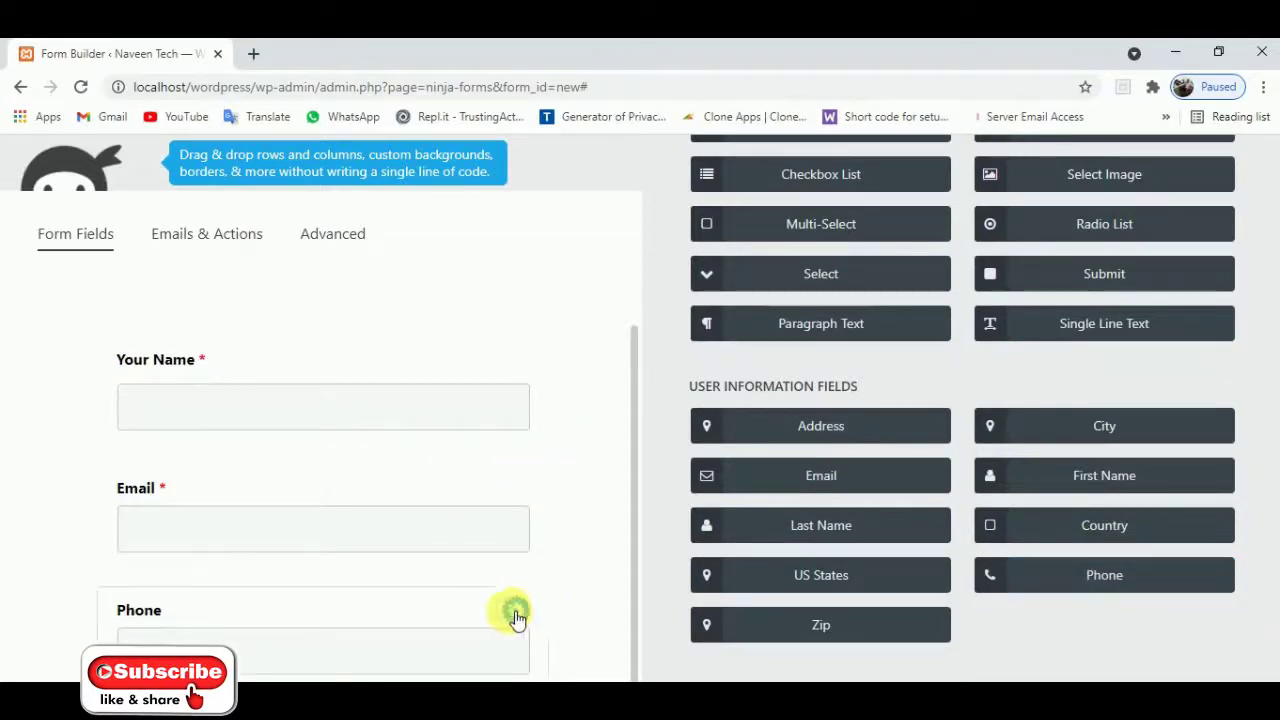
click(516, 612)
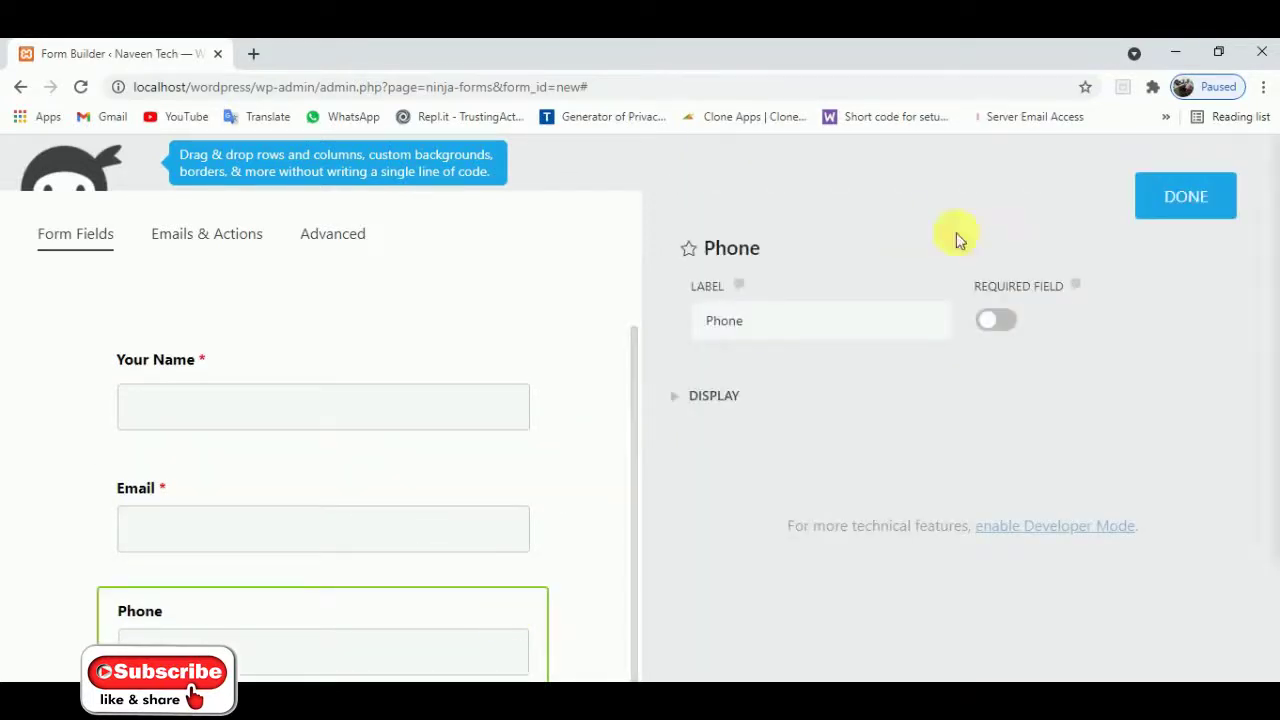
click(797, 338)
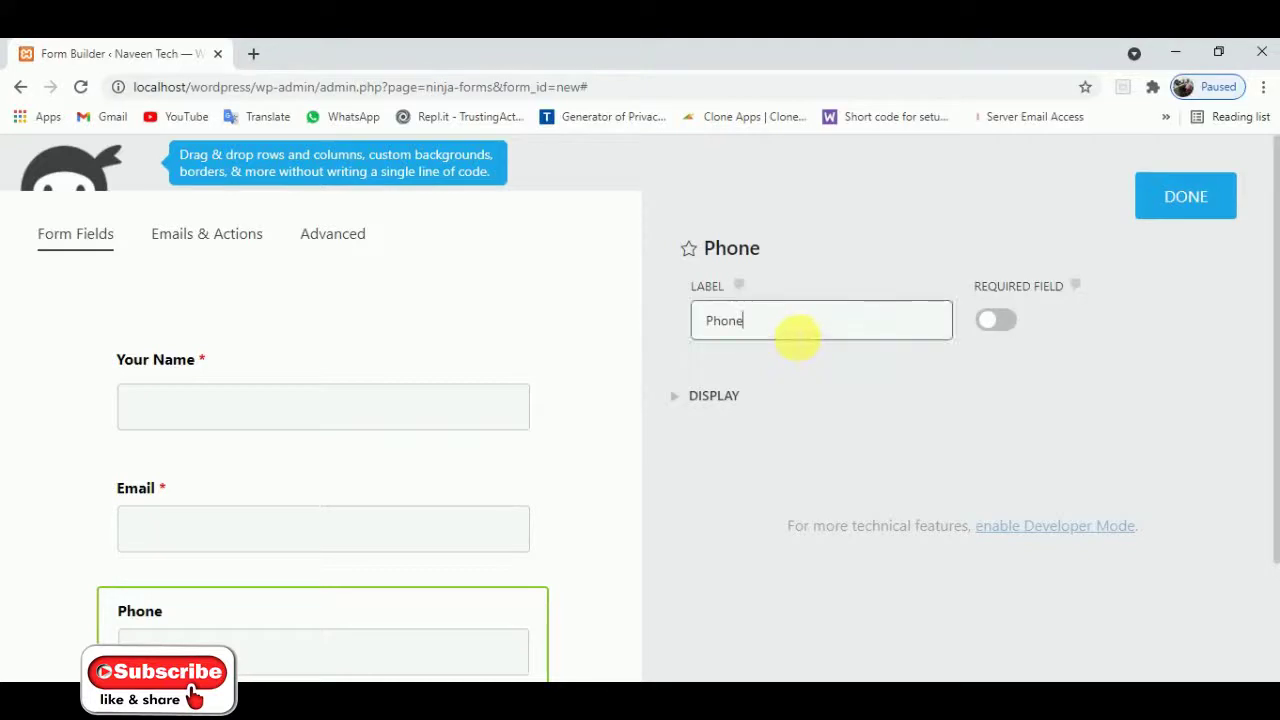
drag(794, 334, 634, 343)
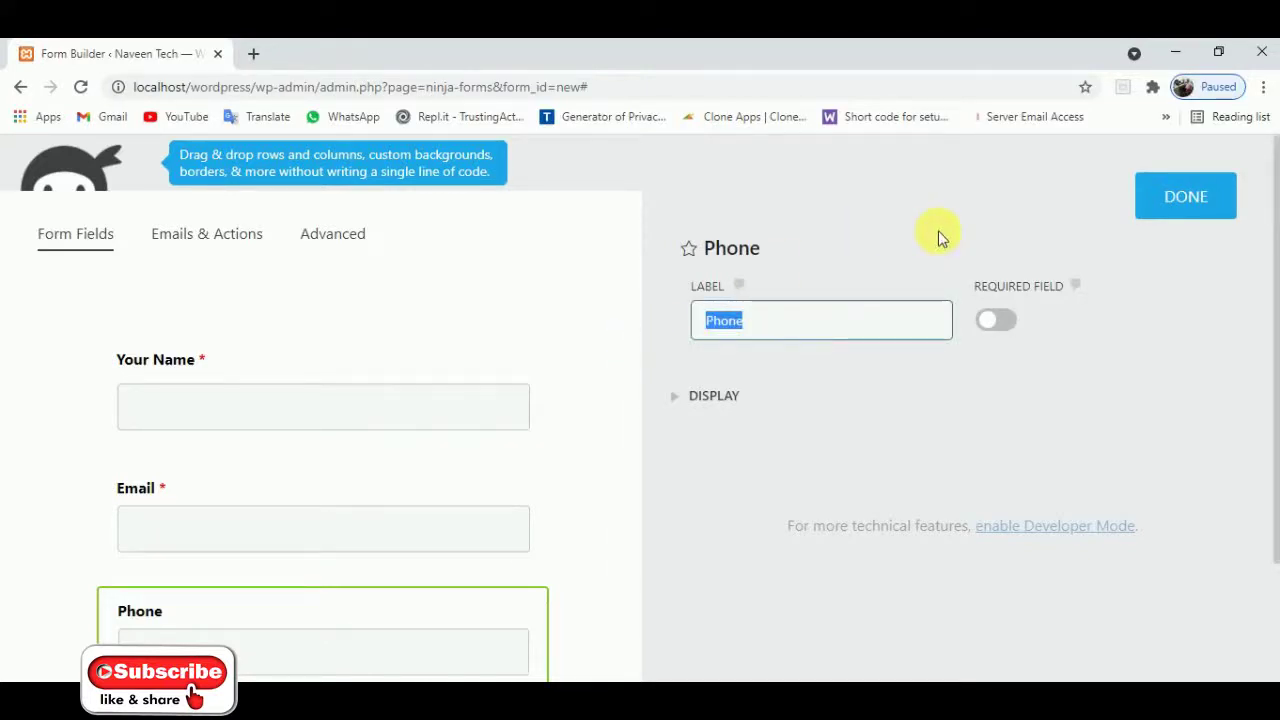
text(Mobile Number)
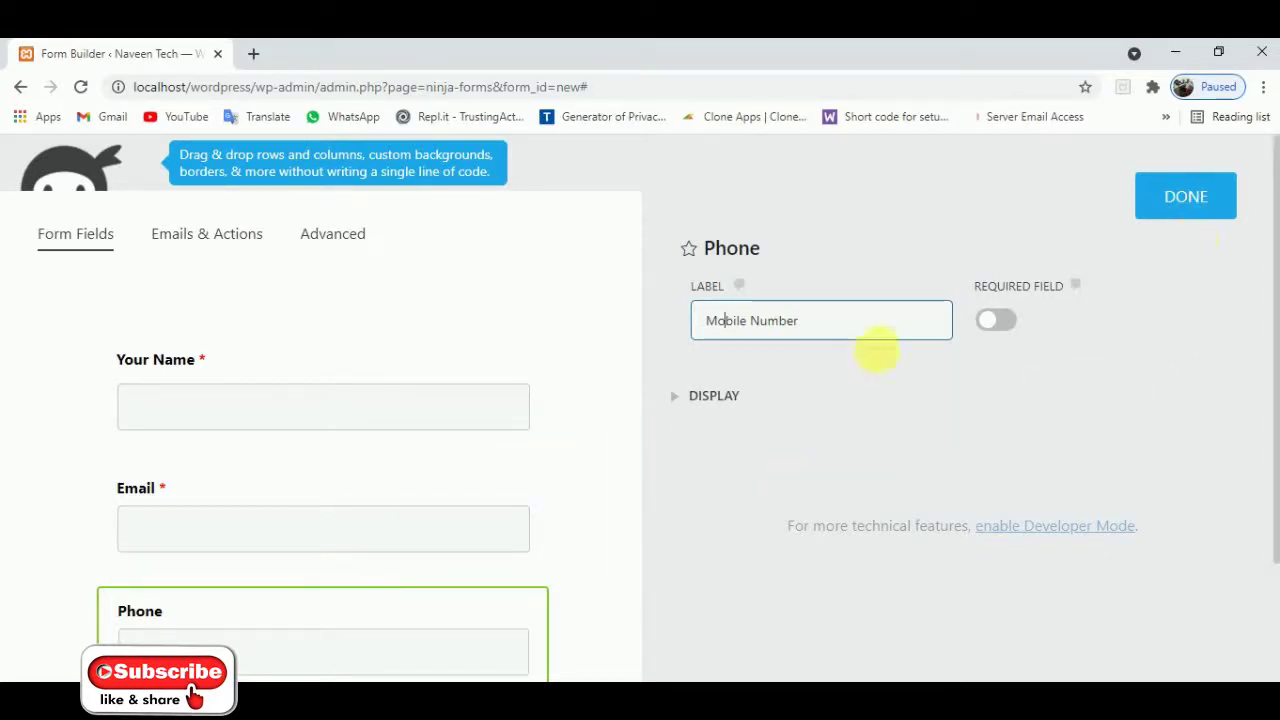
click(1190, 198)
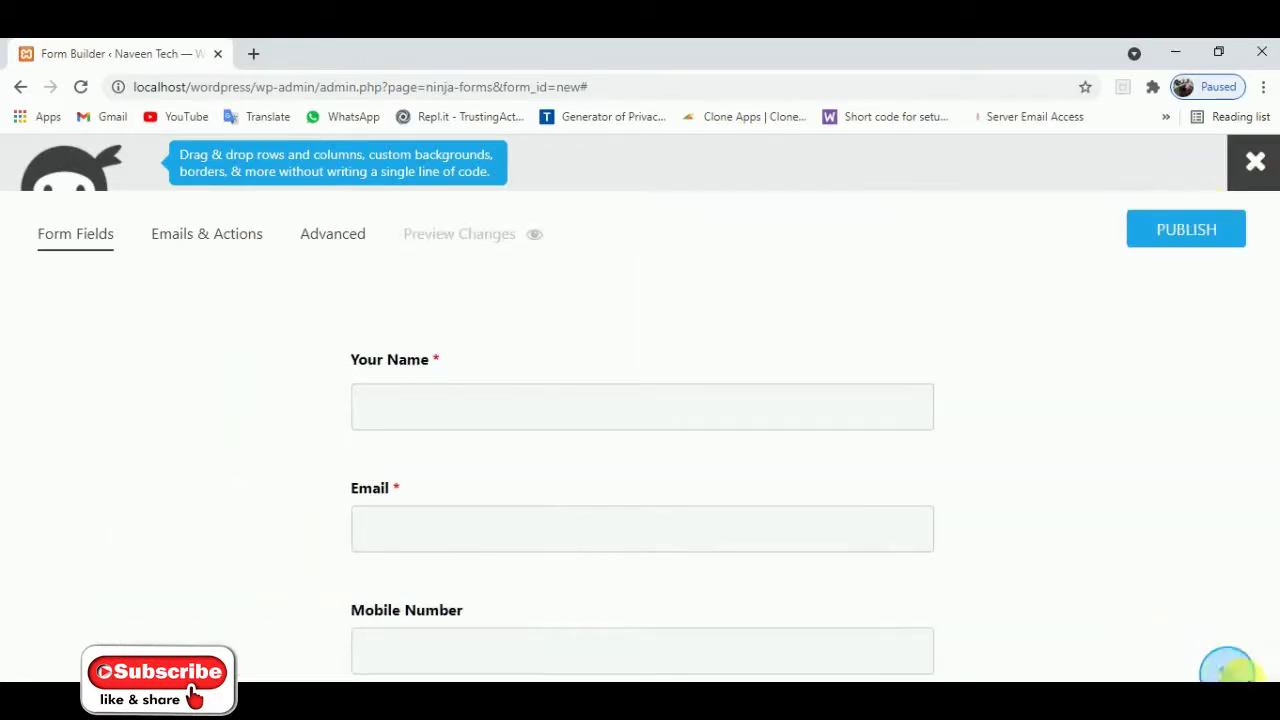
Review the available layout and miscellaneous field types and add a Submit button below the Mobile Number field
click(1226, 671)
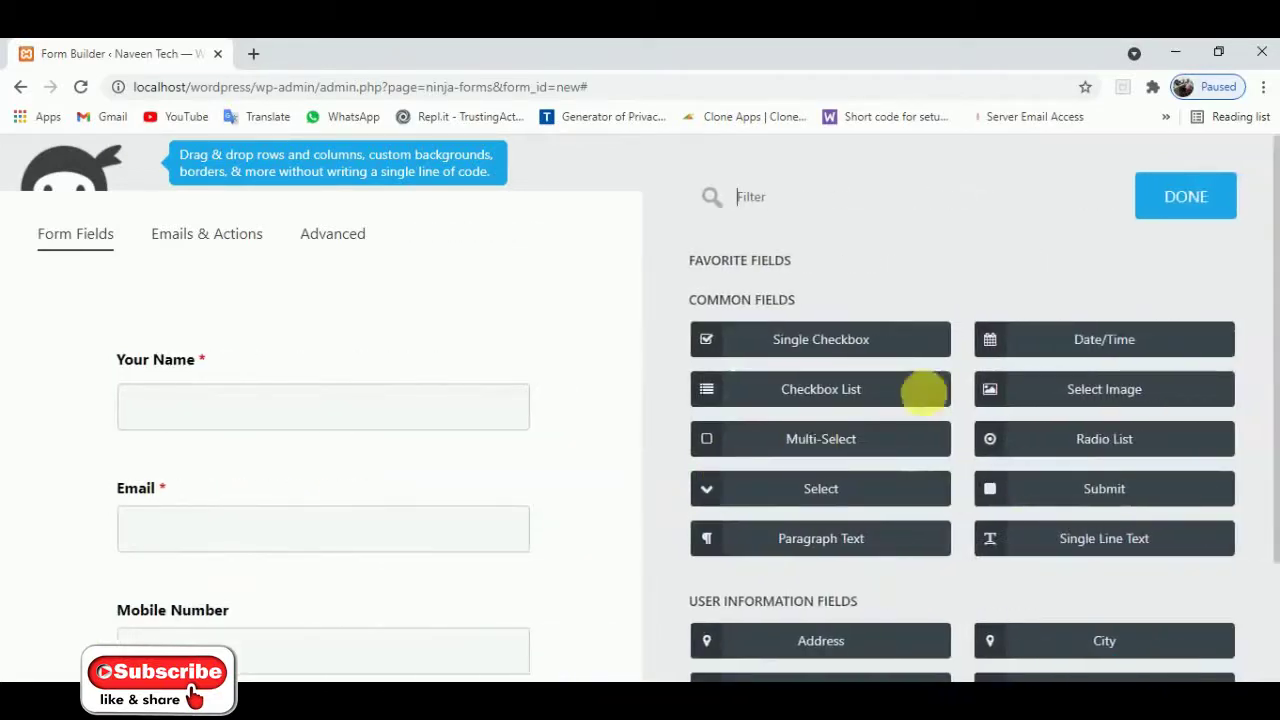
scroll(938, 456, down, 2)
scroll(935, 456, down, 1)
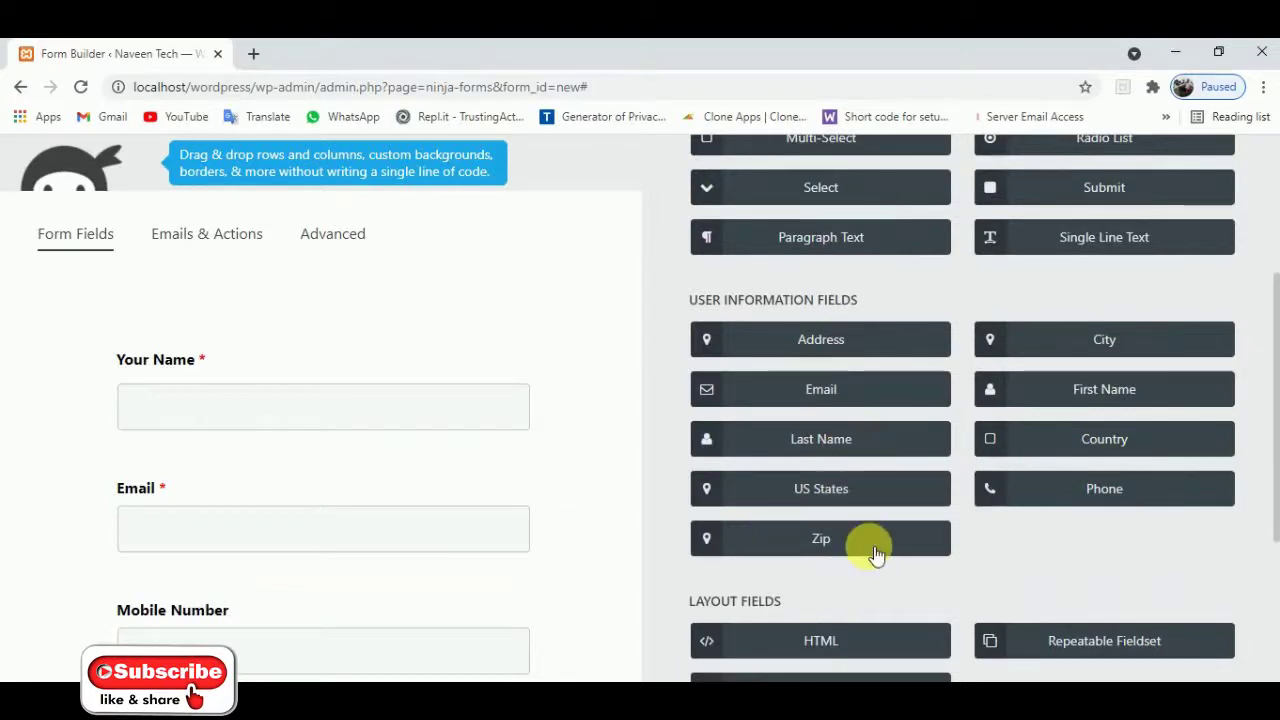
scroll(1086, 566, down, 3)
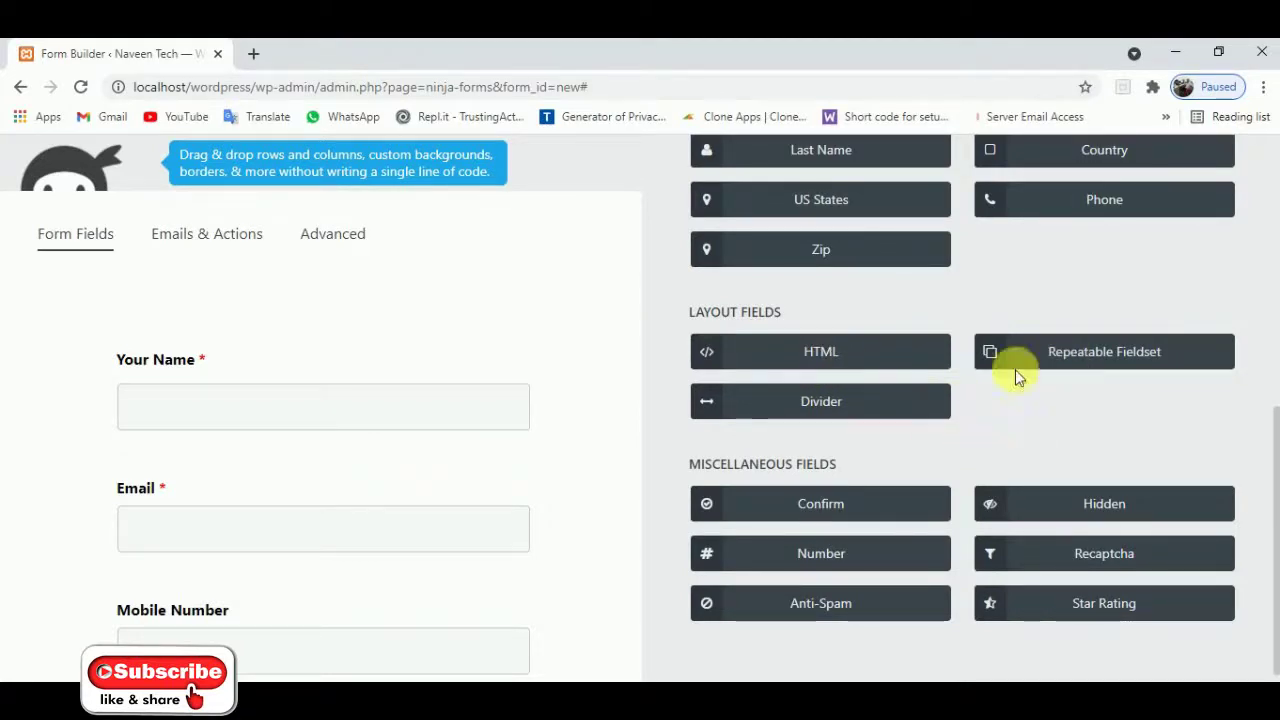
scroll(1099, 412, up, 3)
scroll(1102, 415, up, 3)
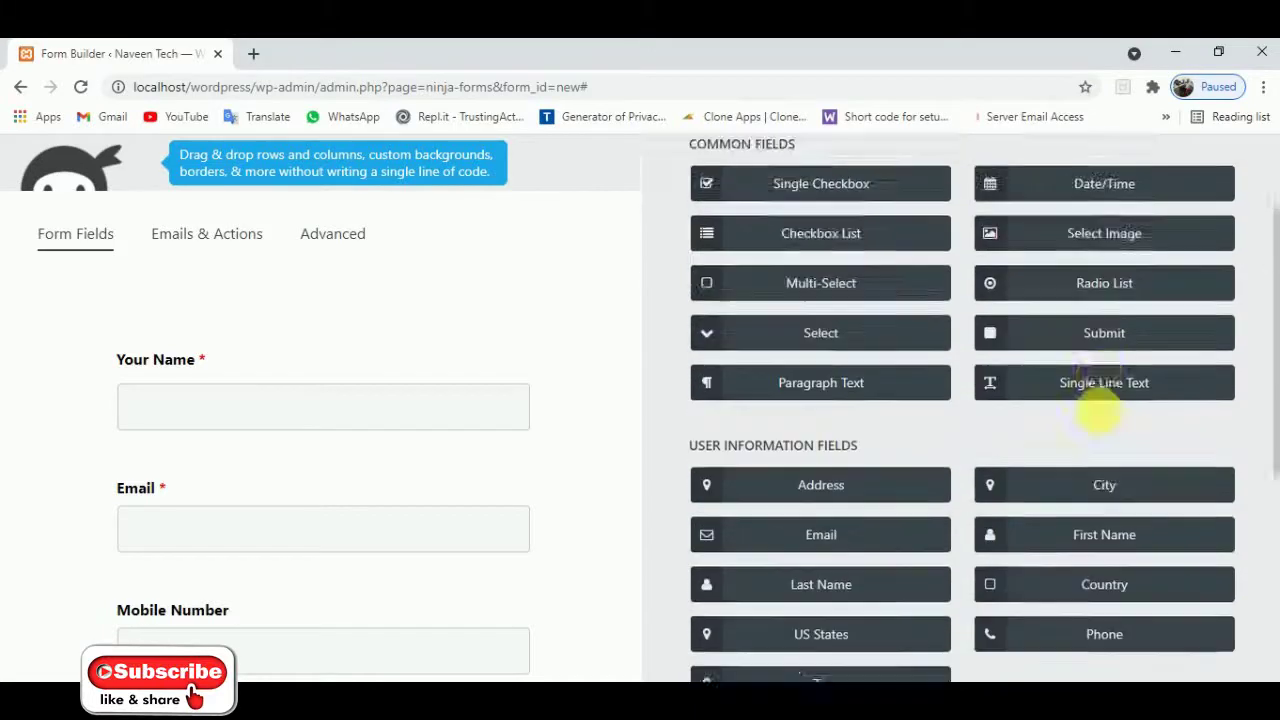
scroll(1100, 412, up, 2)
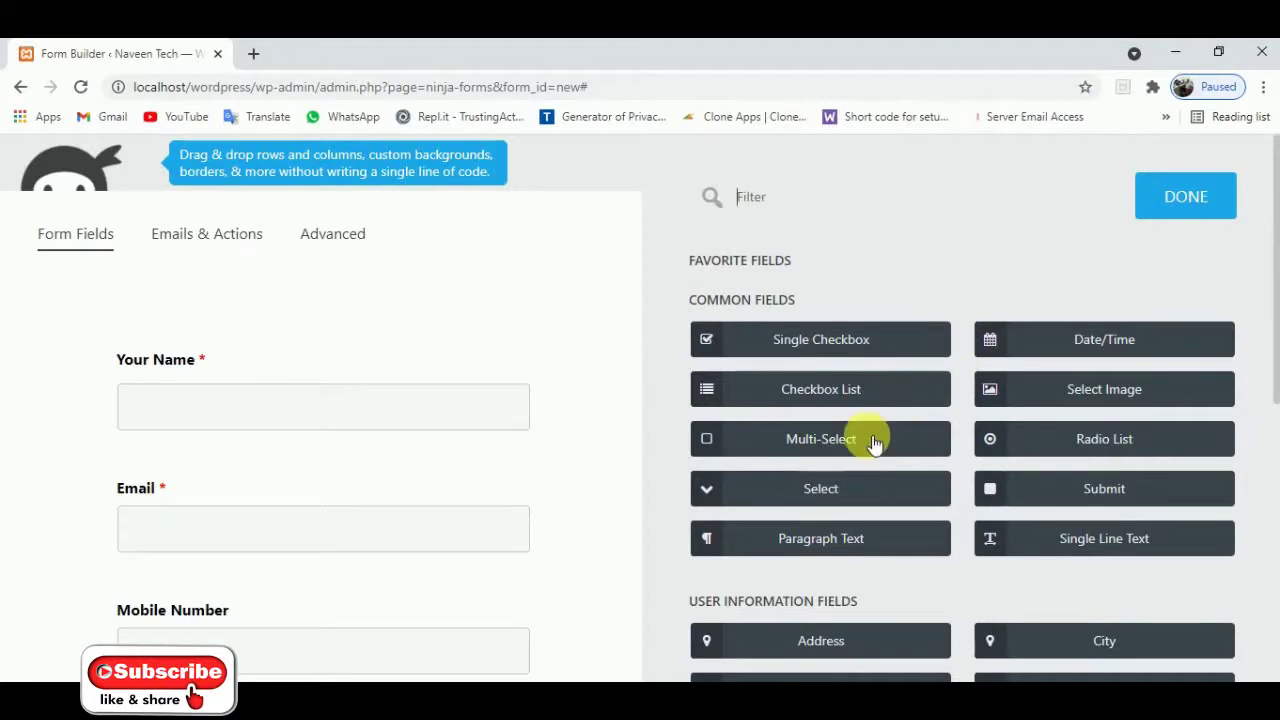
click(1117, 497)
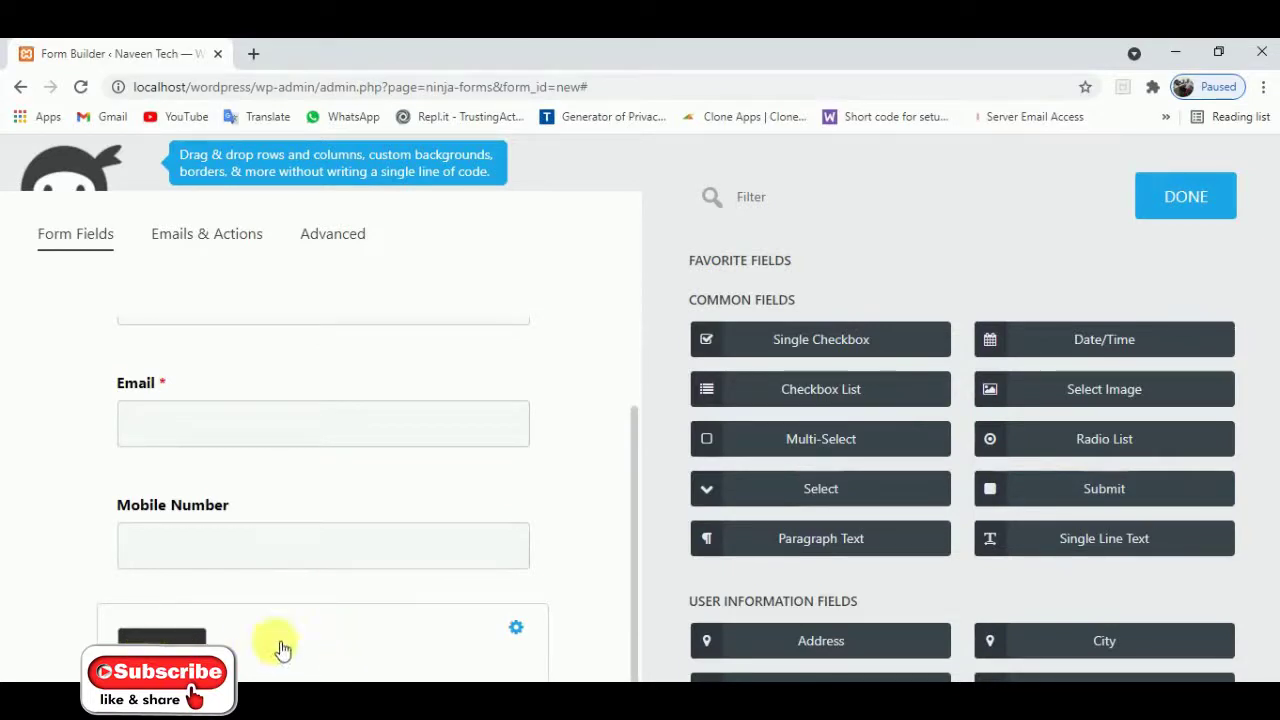
Change the Submit button's label to "Send Now"
click(516, 628)
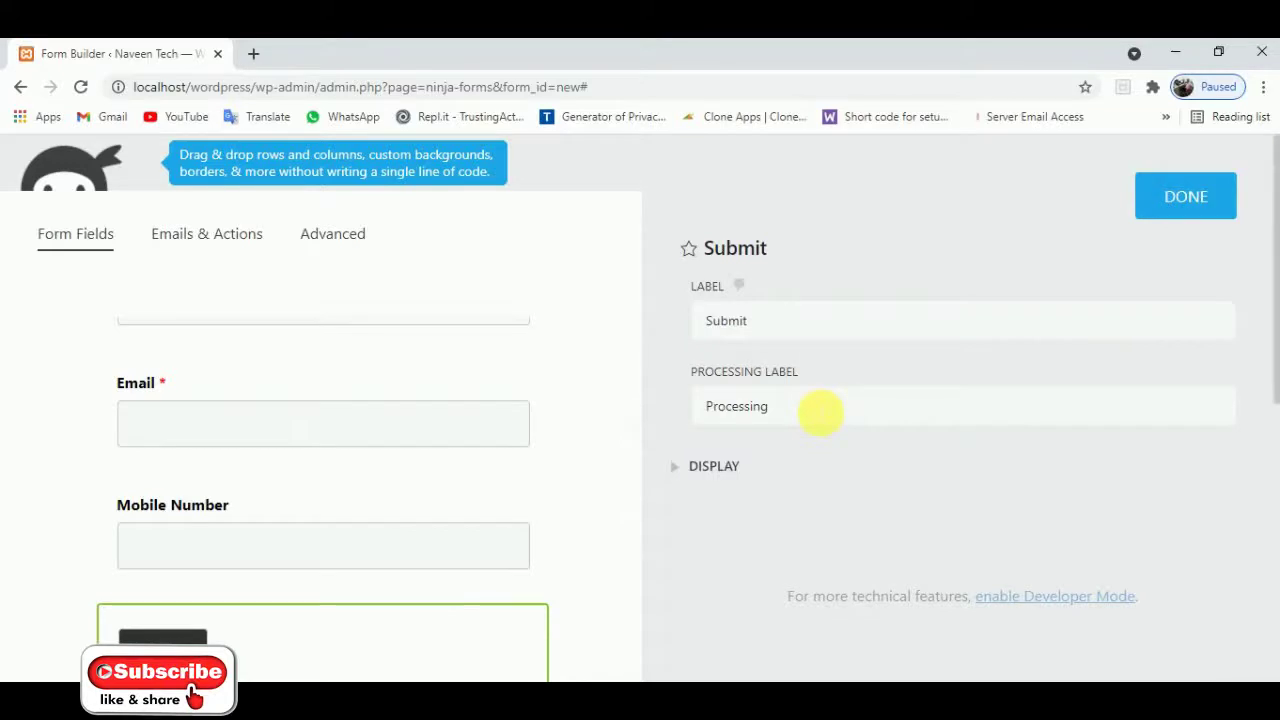
double_click(772, 327)
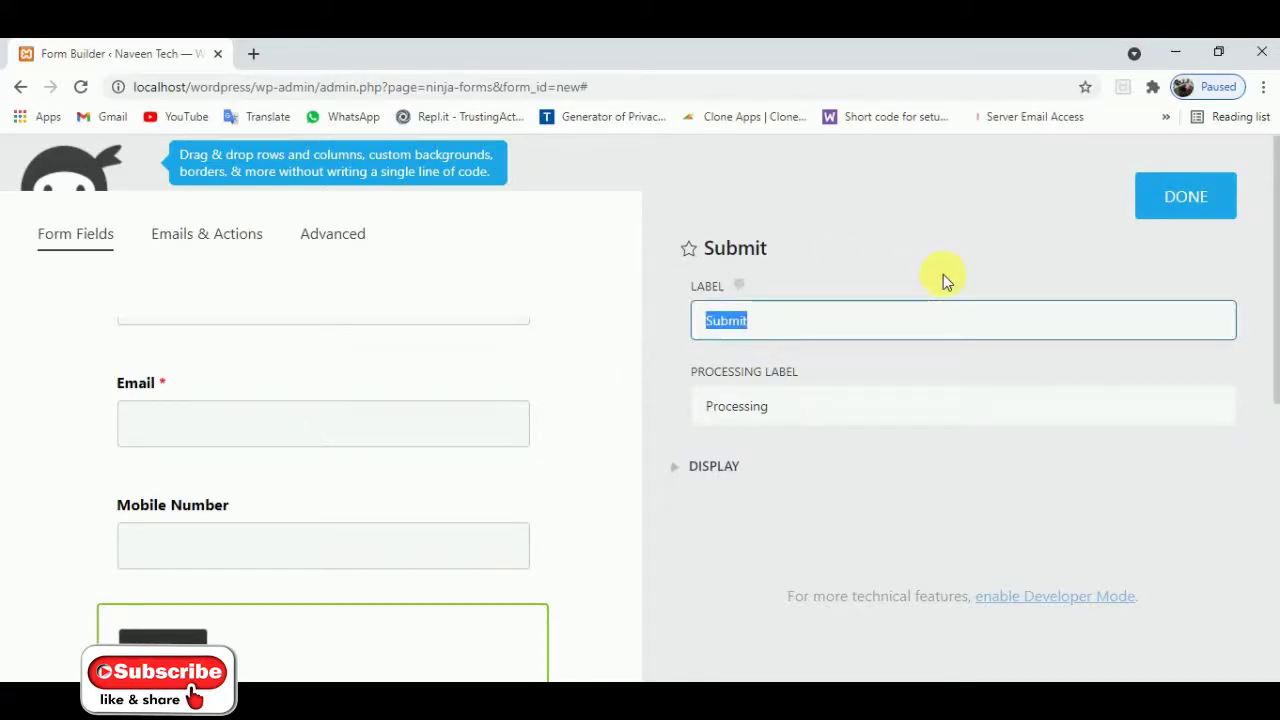
text(Send Now)
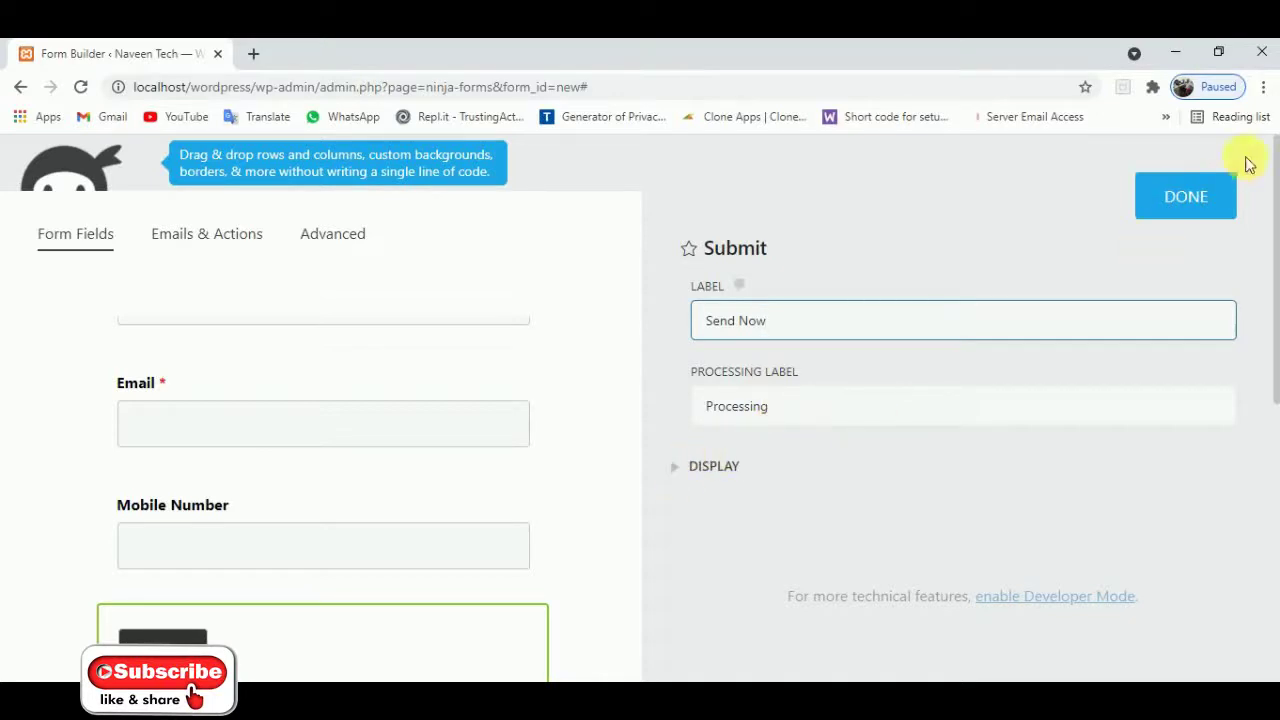
Close the Submit button's settings and look over the fields of the form
click(1192, 204)
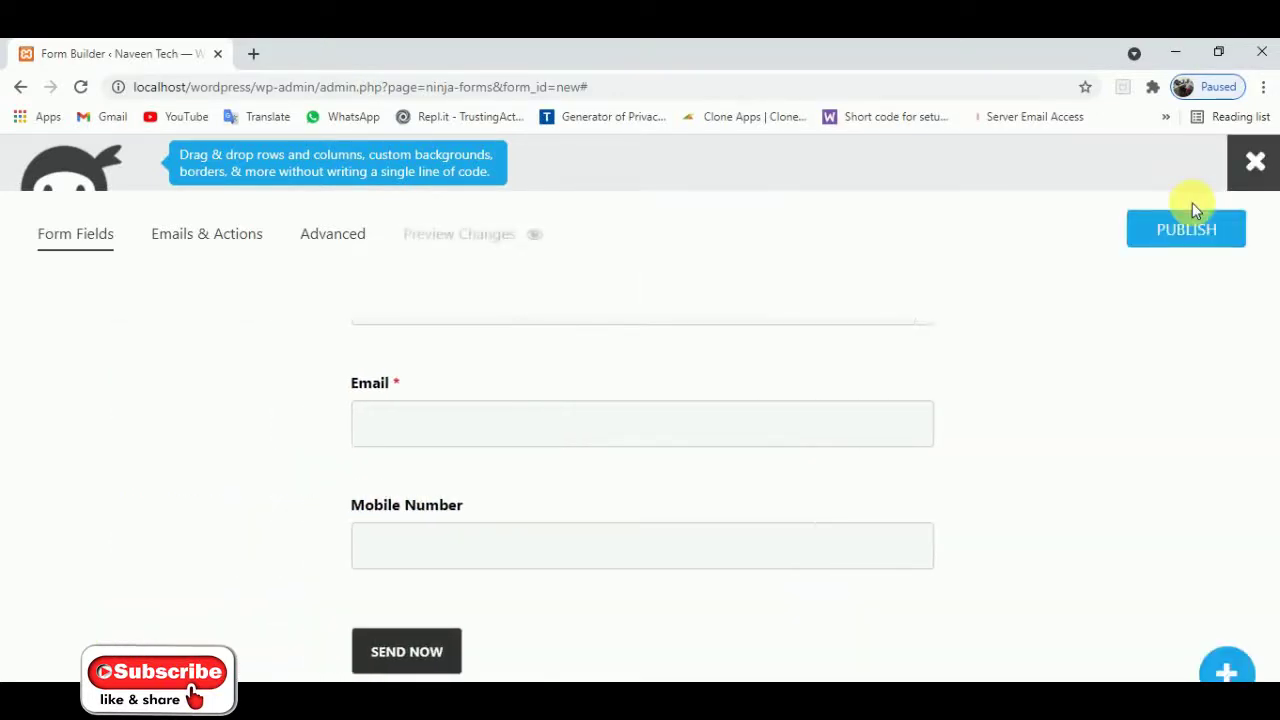
scroll(628, 540, up, 1)
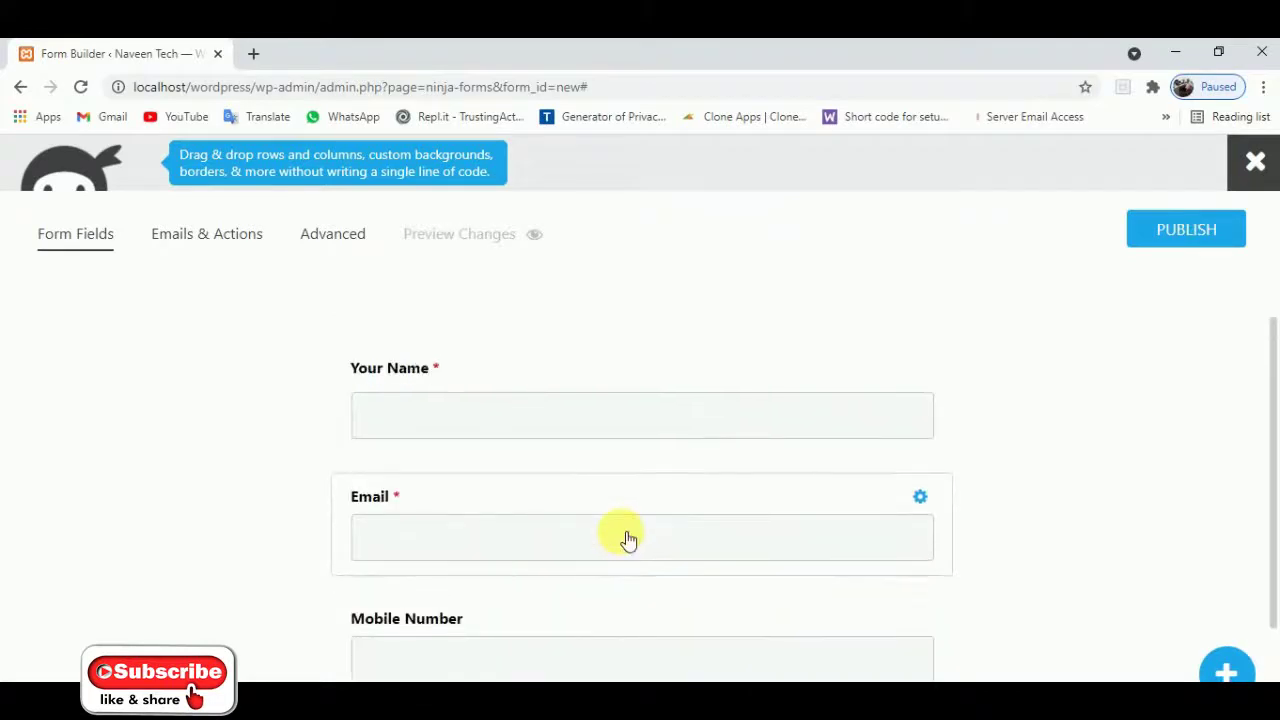
scroll(628, 540, down, 1)
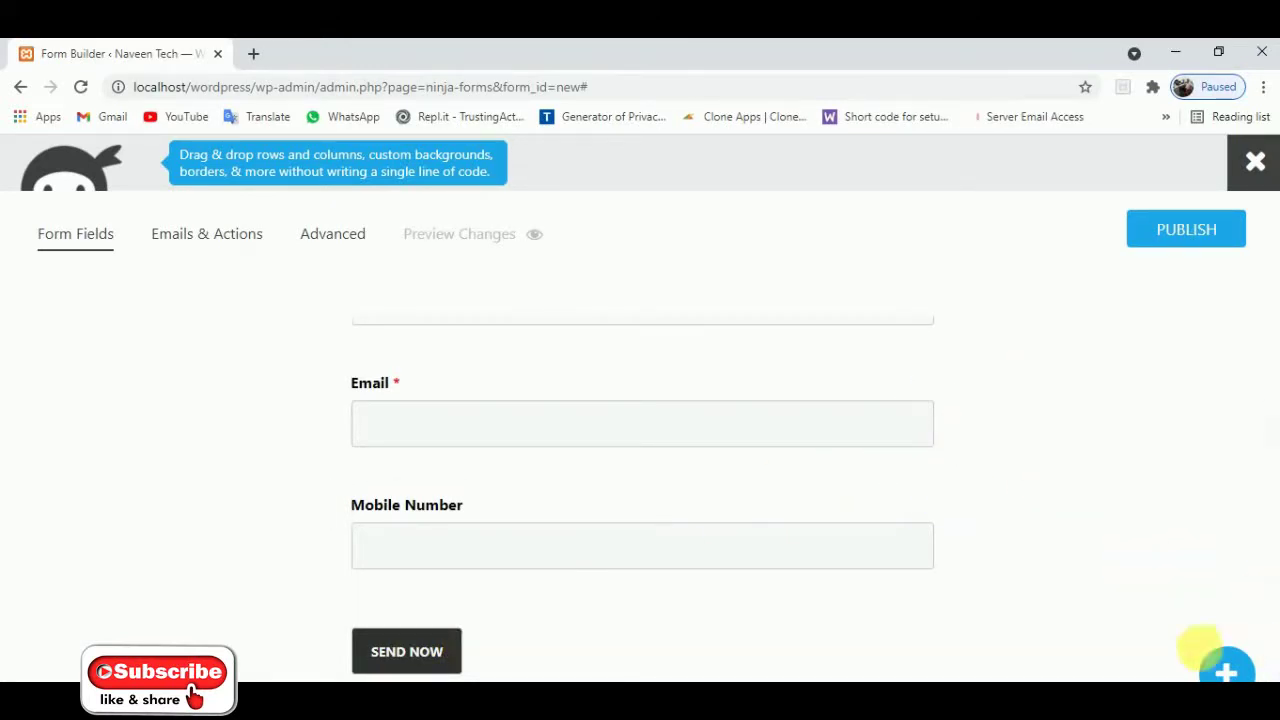
scroll(1120, 463, up, 2)
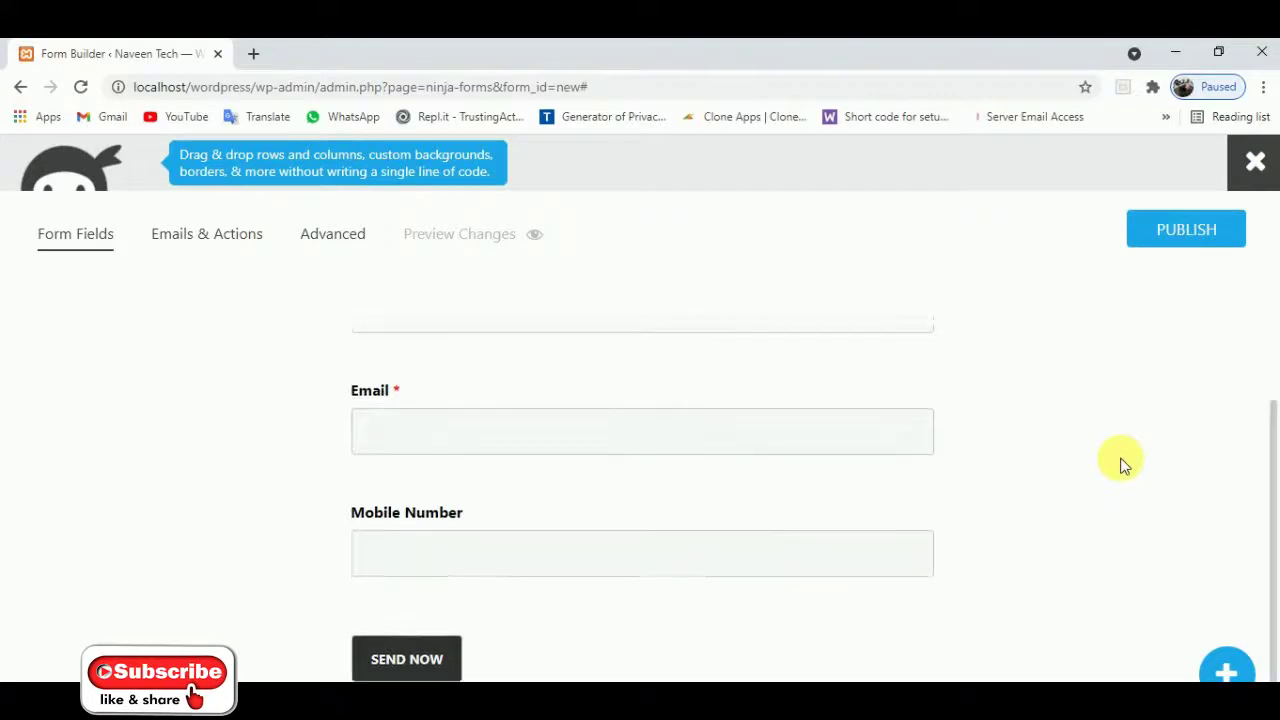
Set the Your Name field's placeholder to "Please enter your name" in its display settings and close the settings
mouse_move(929, 374)
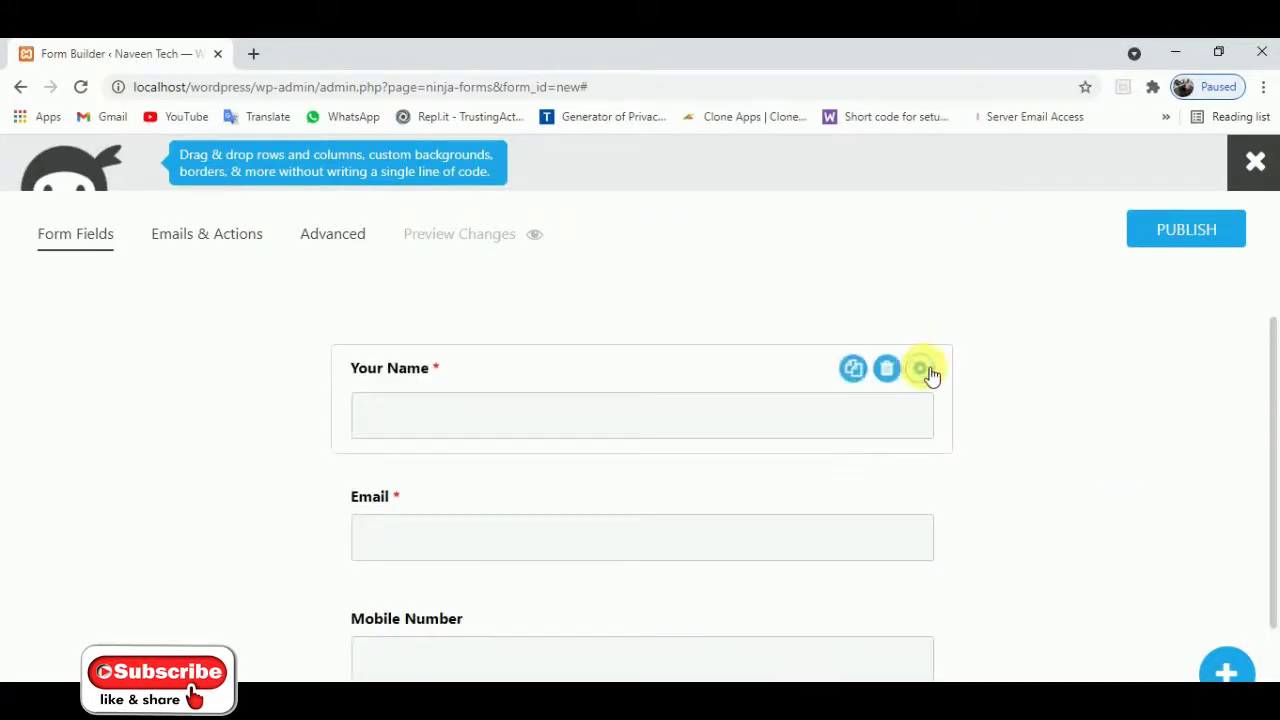
click(921, 370)
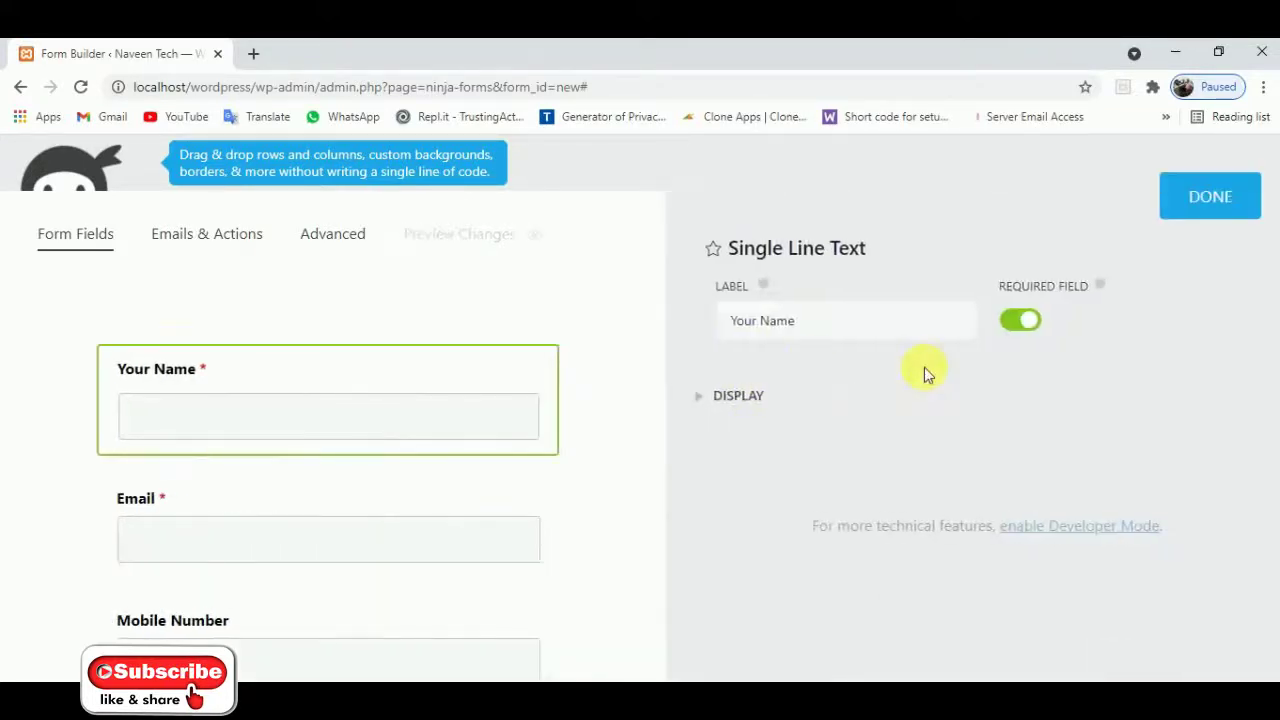
click(682, 405)
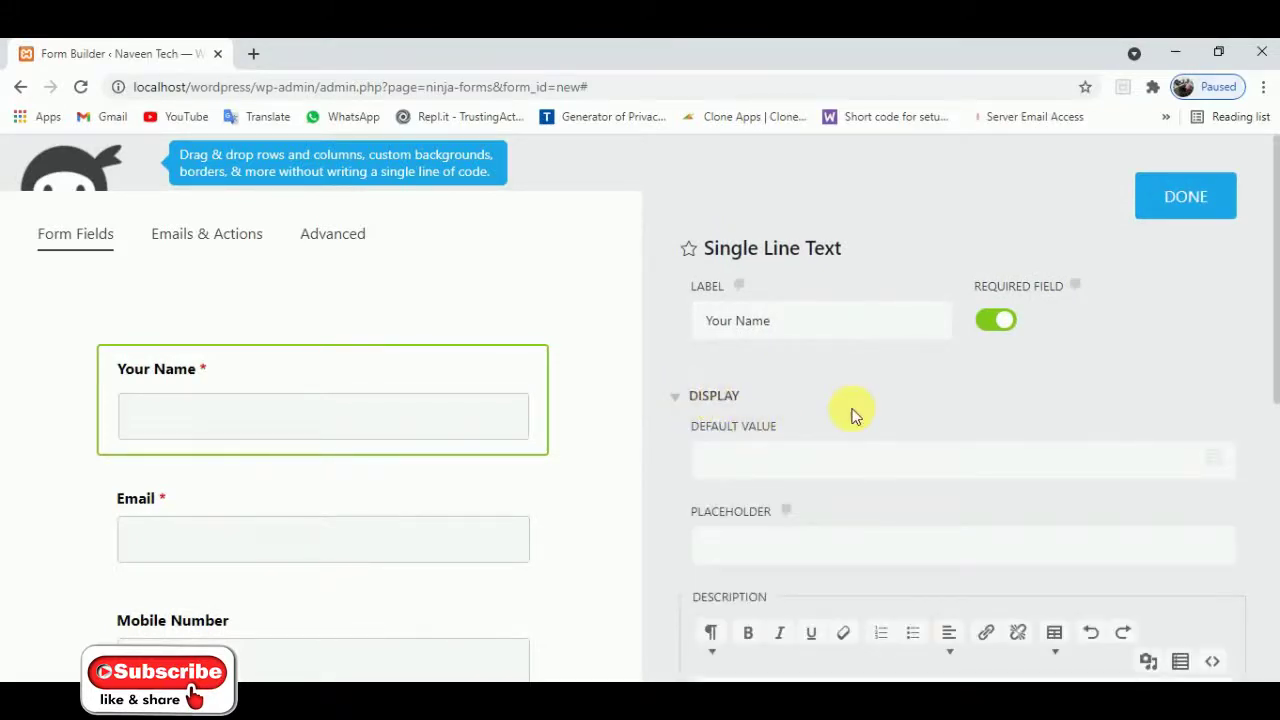
scroll(851, 415, down, 2)
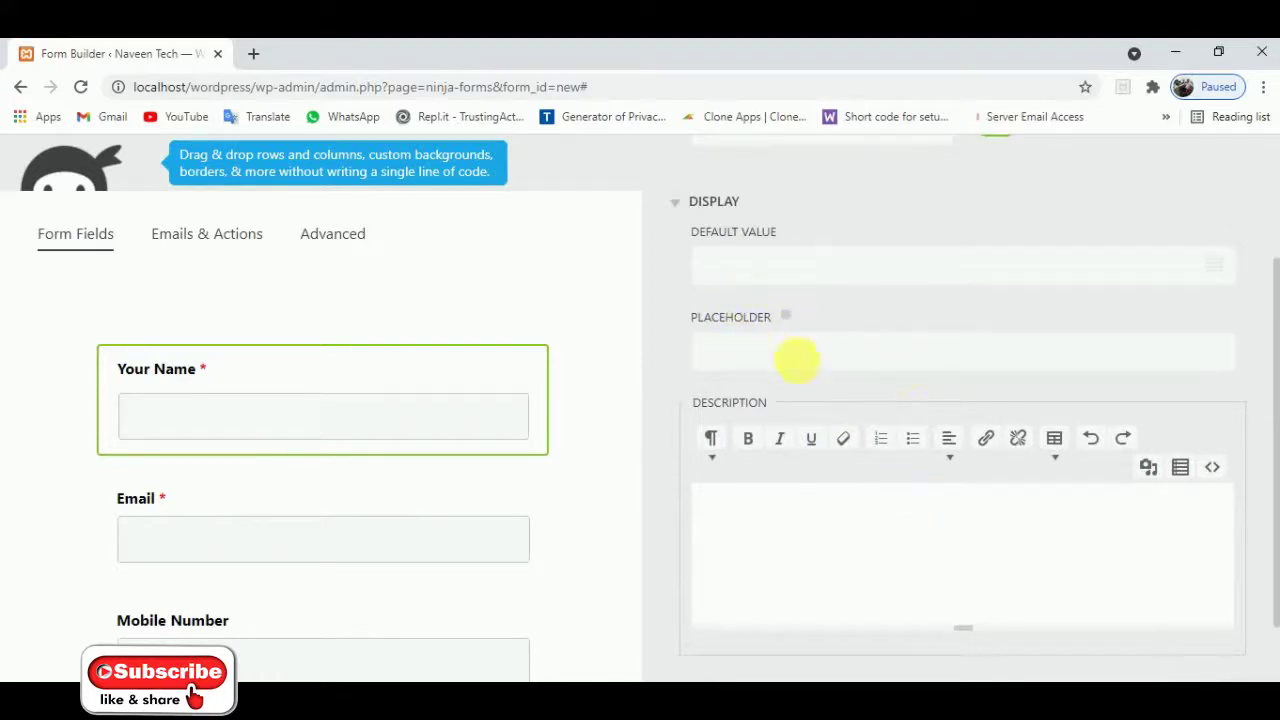
click(797, 361)
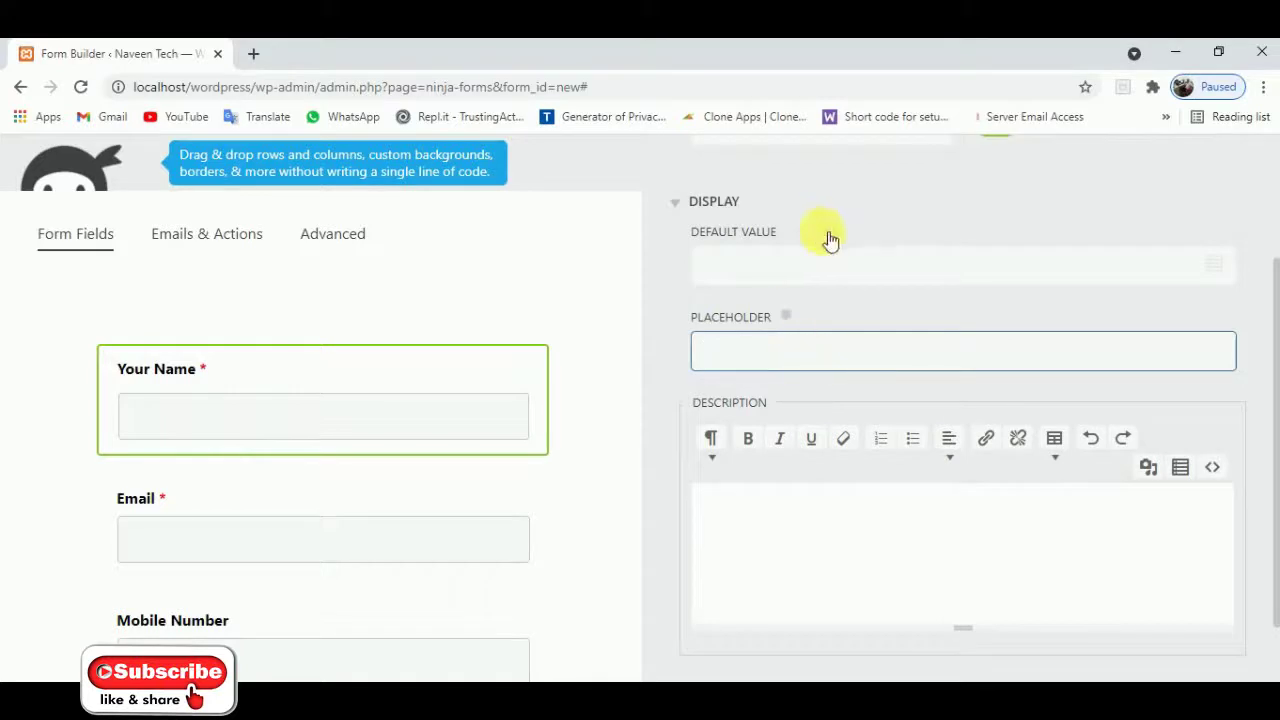
click(826, 281)
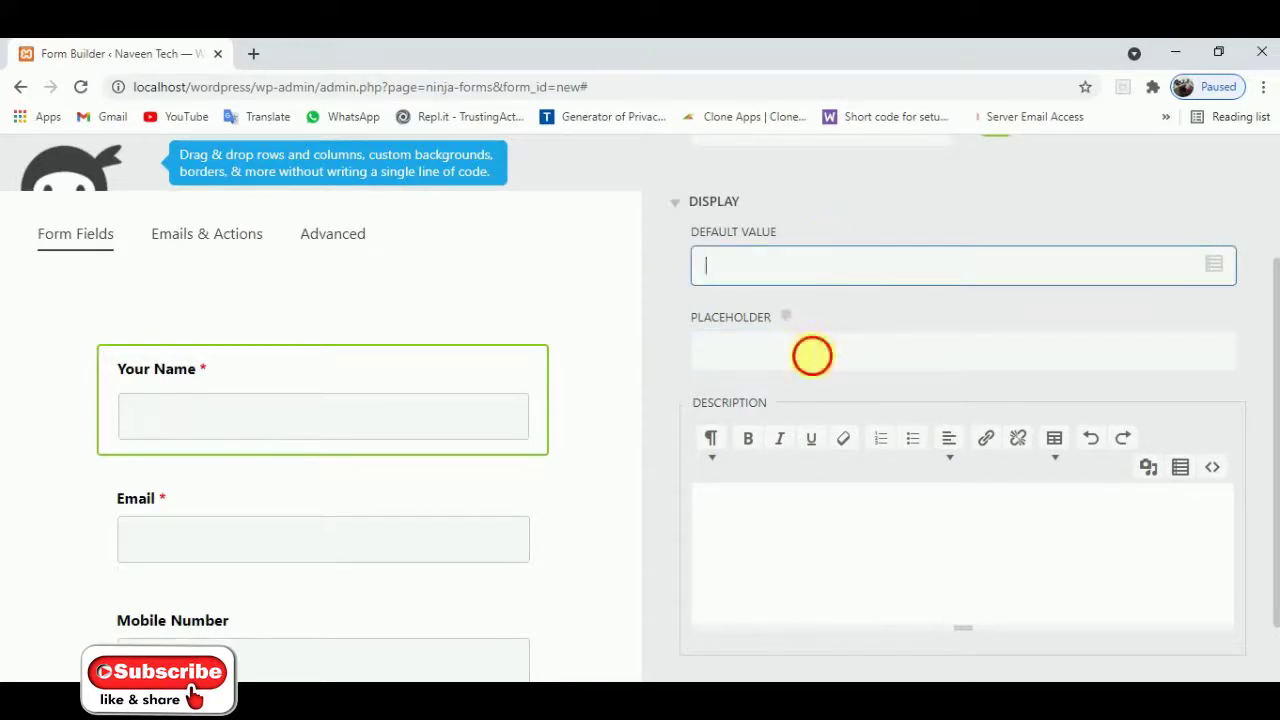
click(814, 355)
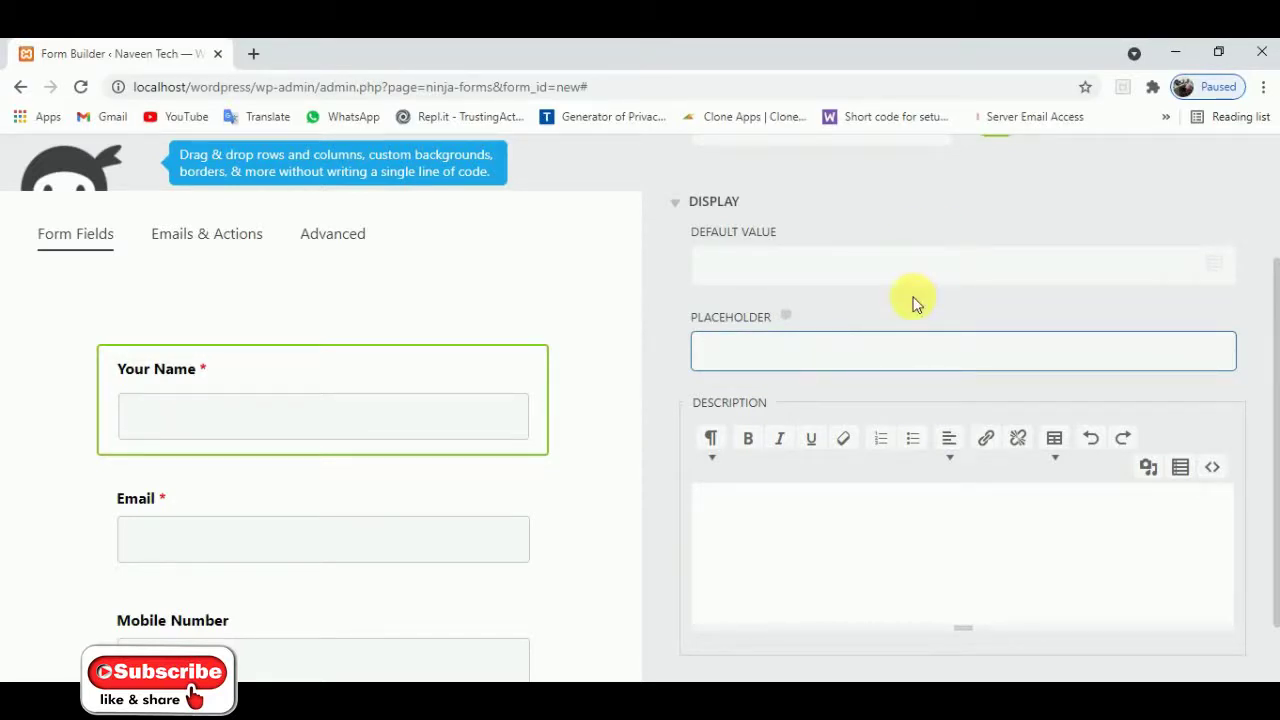
text(Please enter your name)
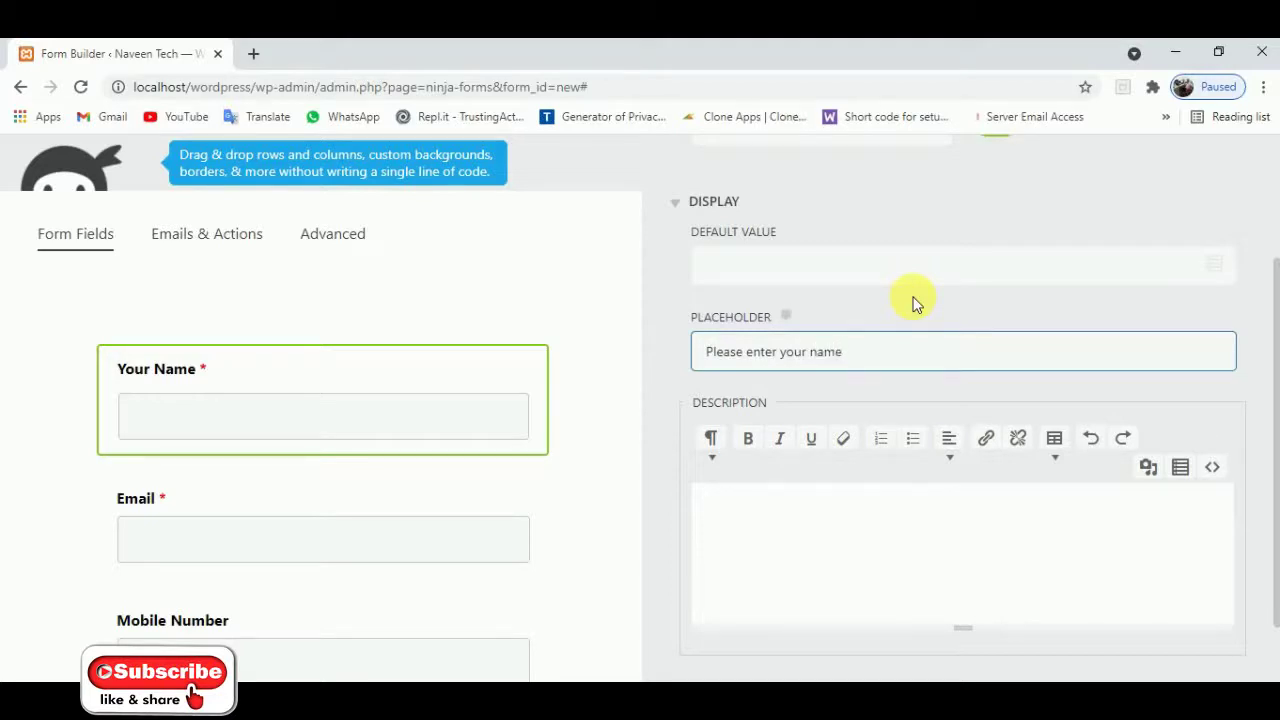
scroll(975, 436, up, 2)
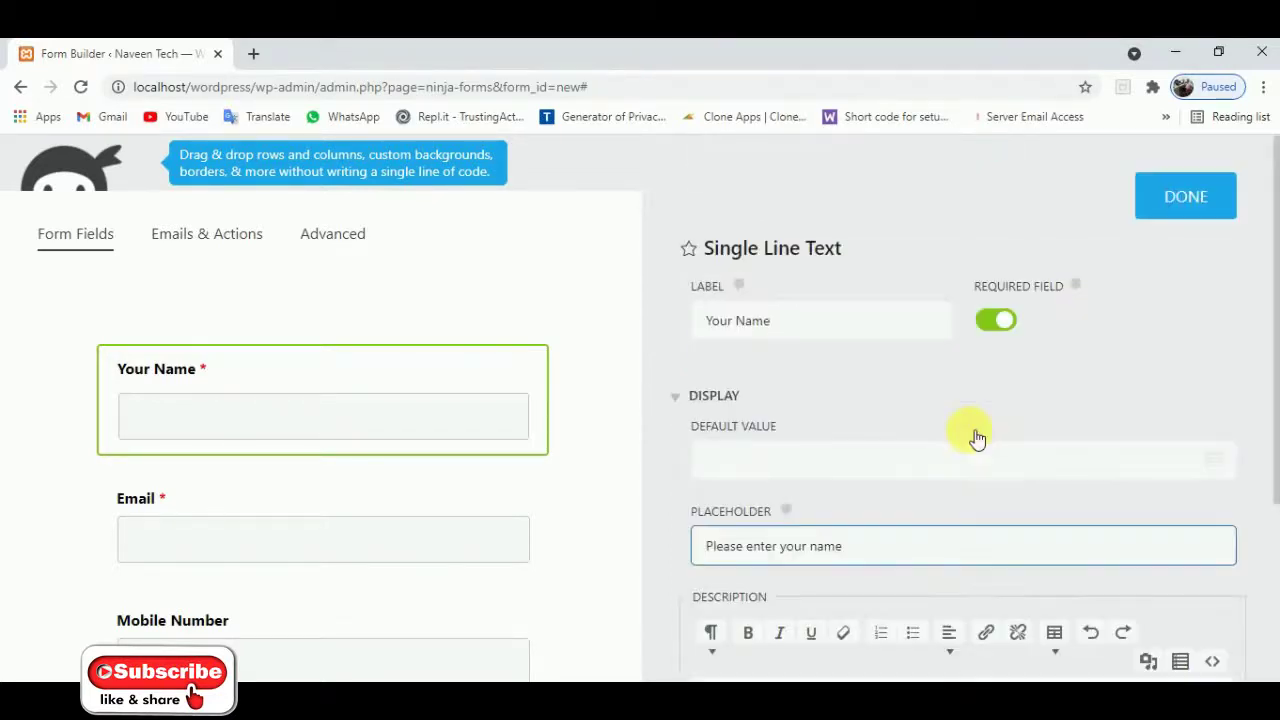
click(1185, 210)
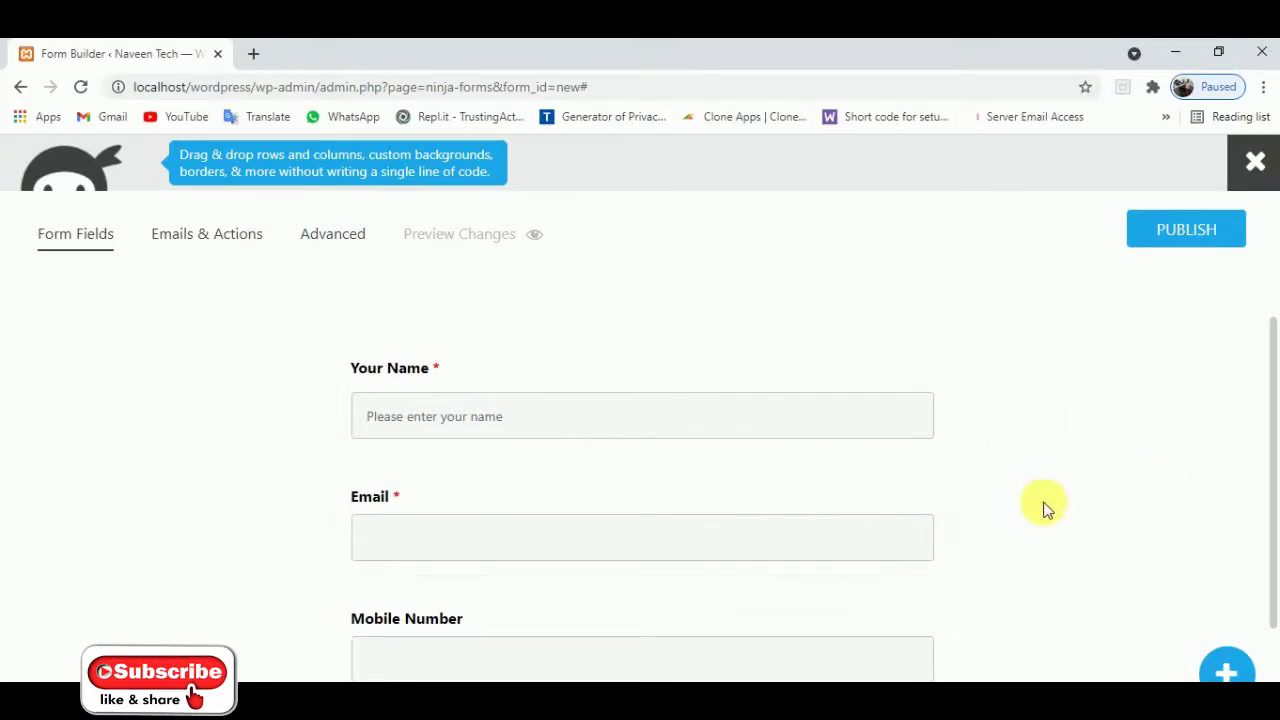
Publish the form with the title "FAQ Form"
scroll(1044, 510, down, 2)
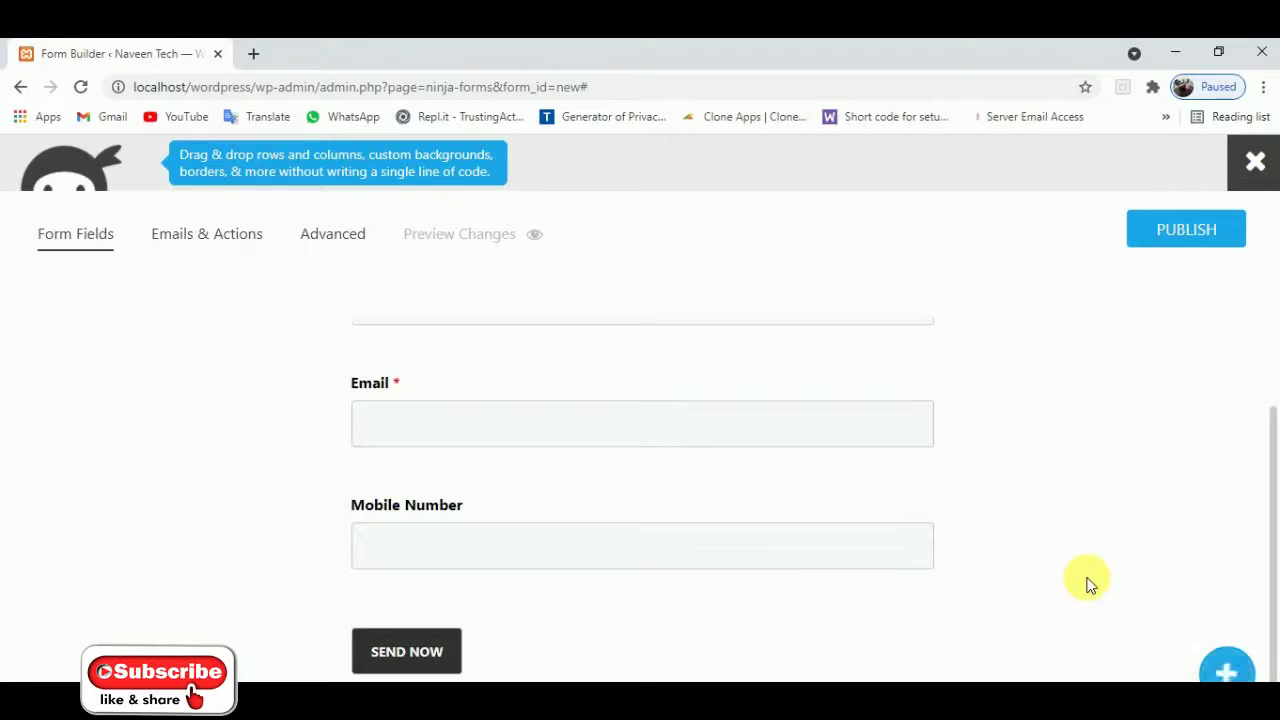
scroll(1066, 514, up, 2)
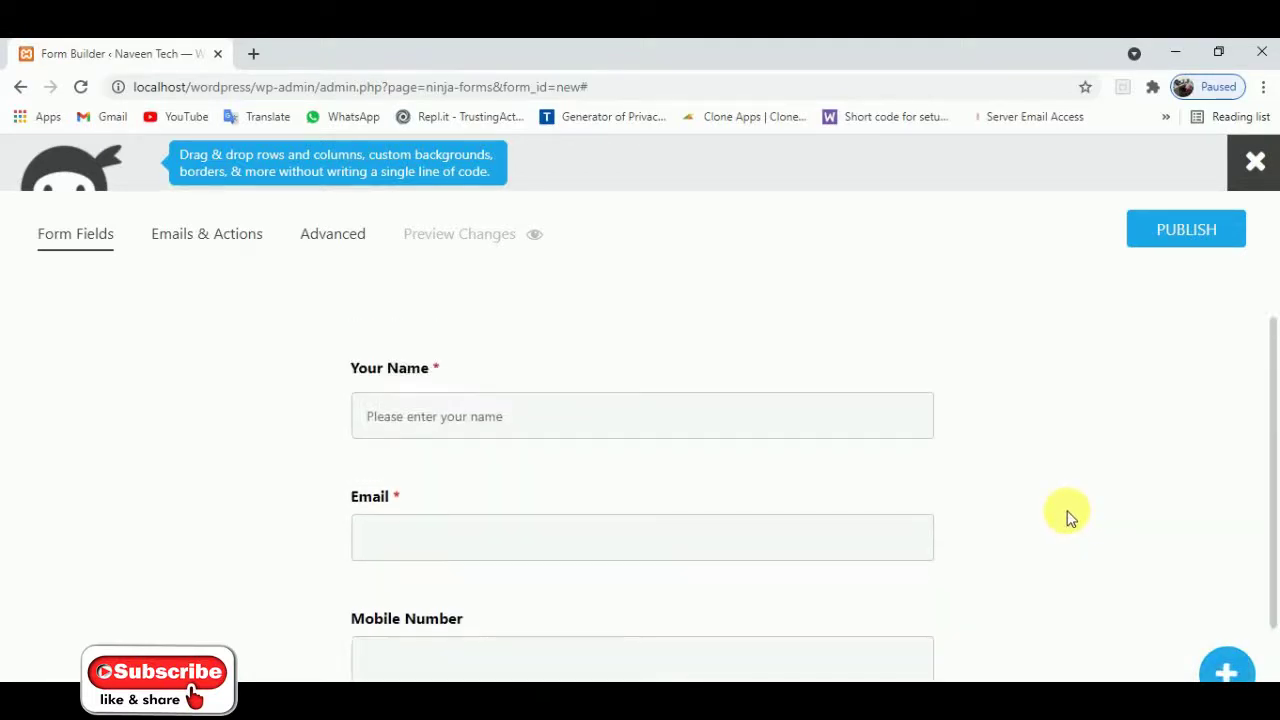
click(1186, 236)
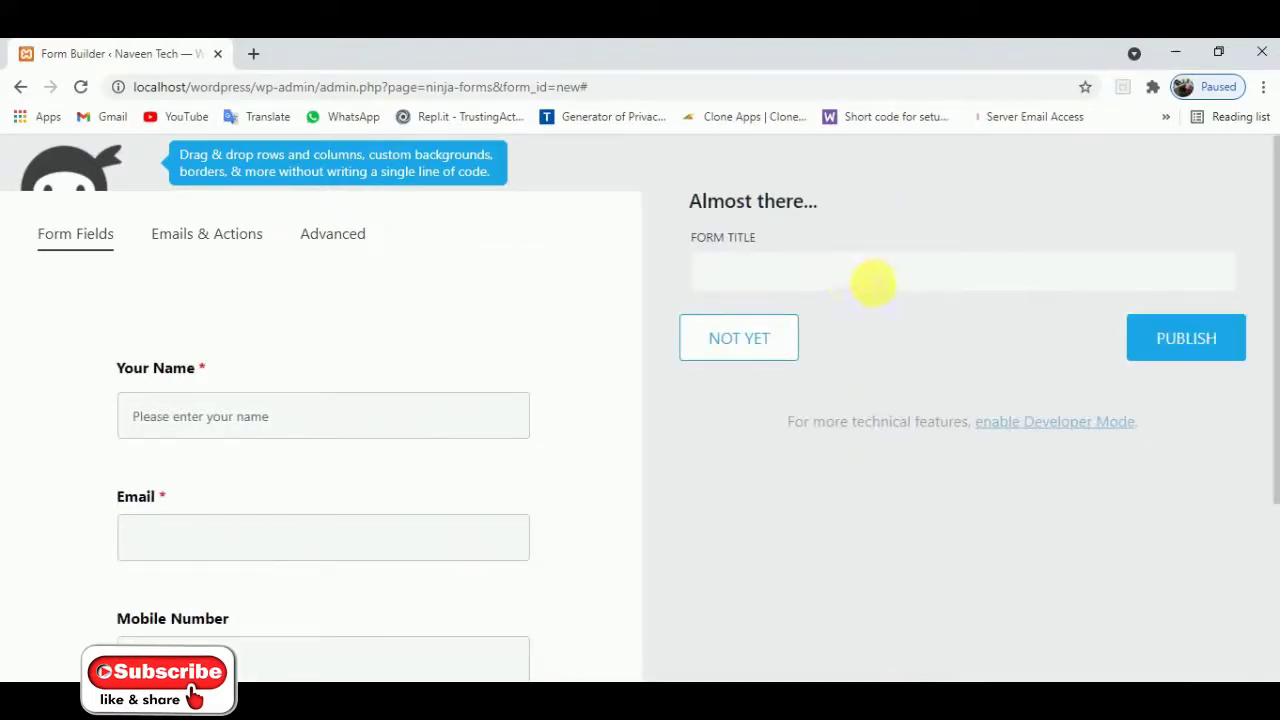
click(873, 283)
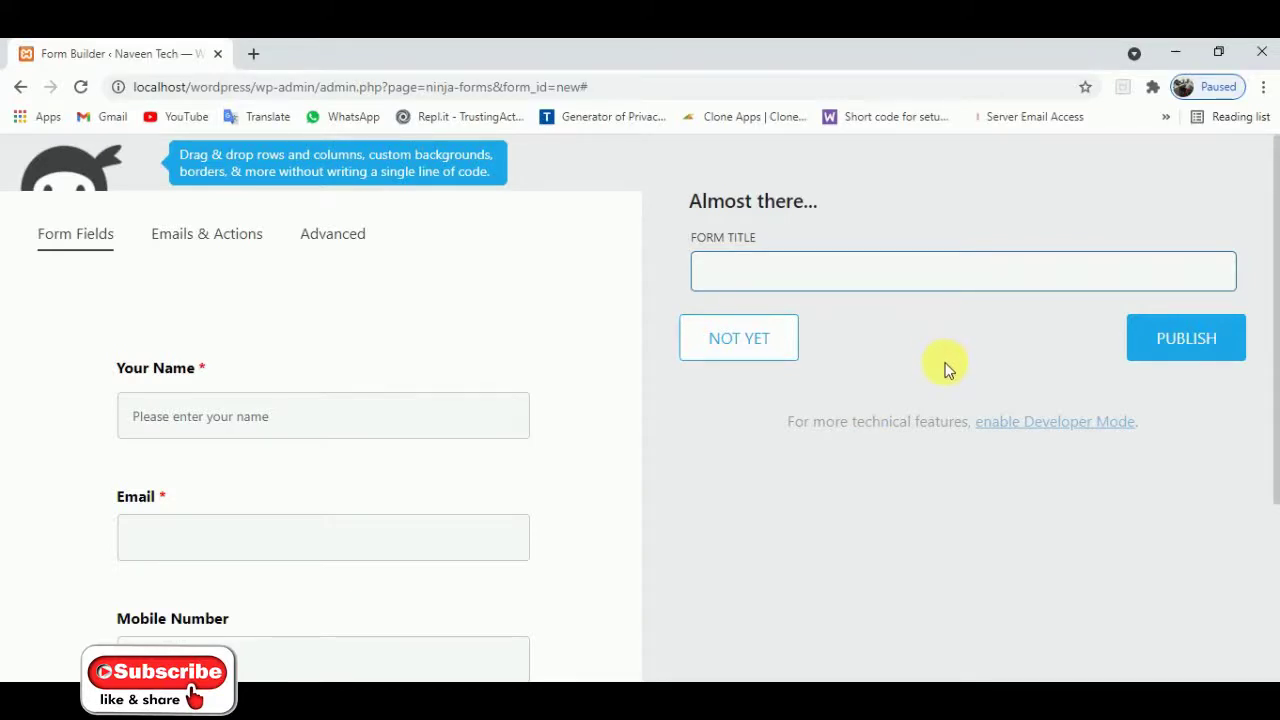
text(FAQ Form)
click(1188, 355)
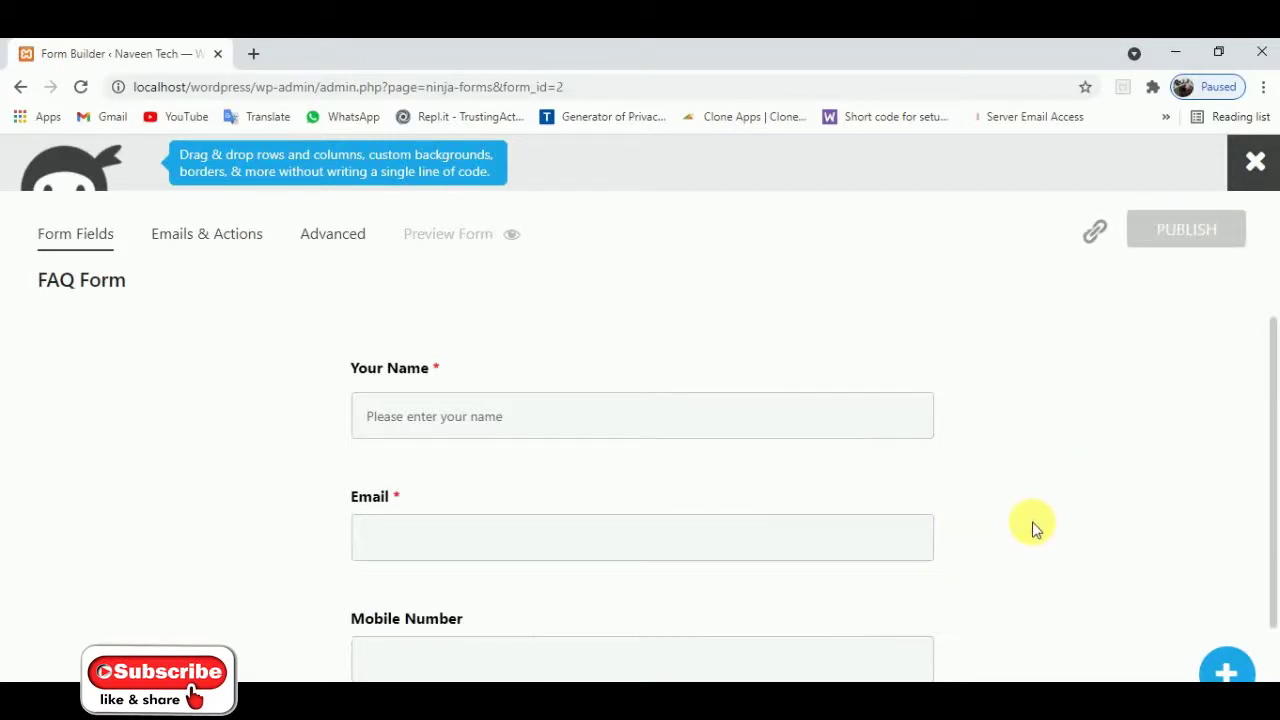
Add an Address field from the user information fields to the FAQ Form
scroll(1076, 457, down, 1)
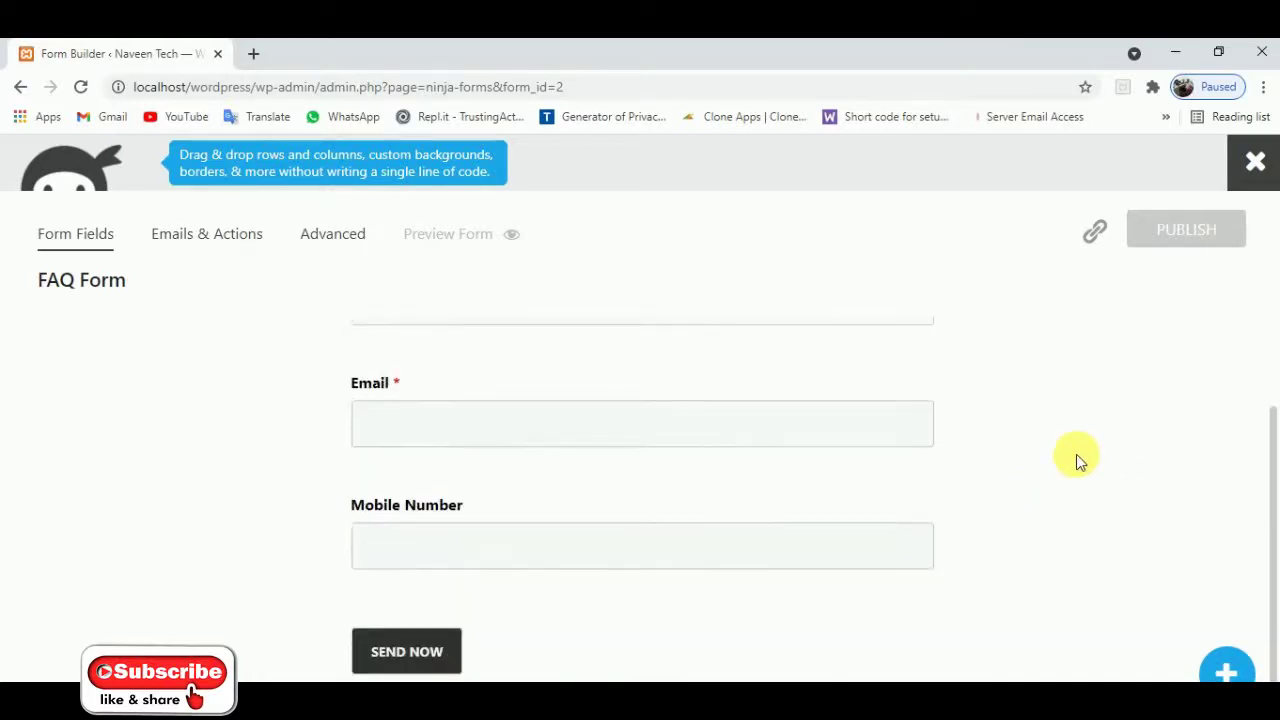
scroll(1077, 459, up, 1)
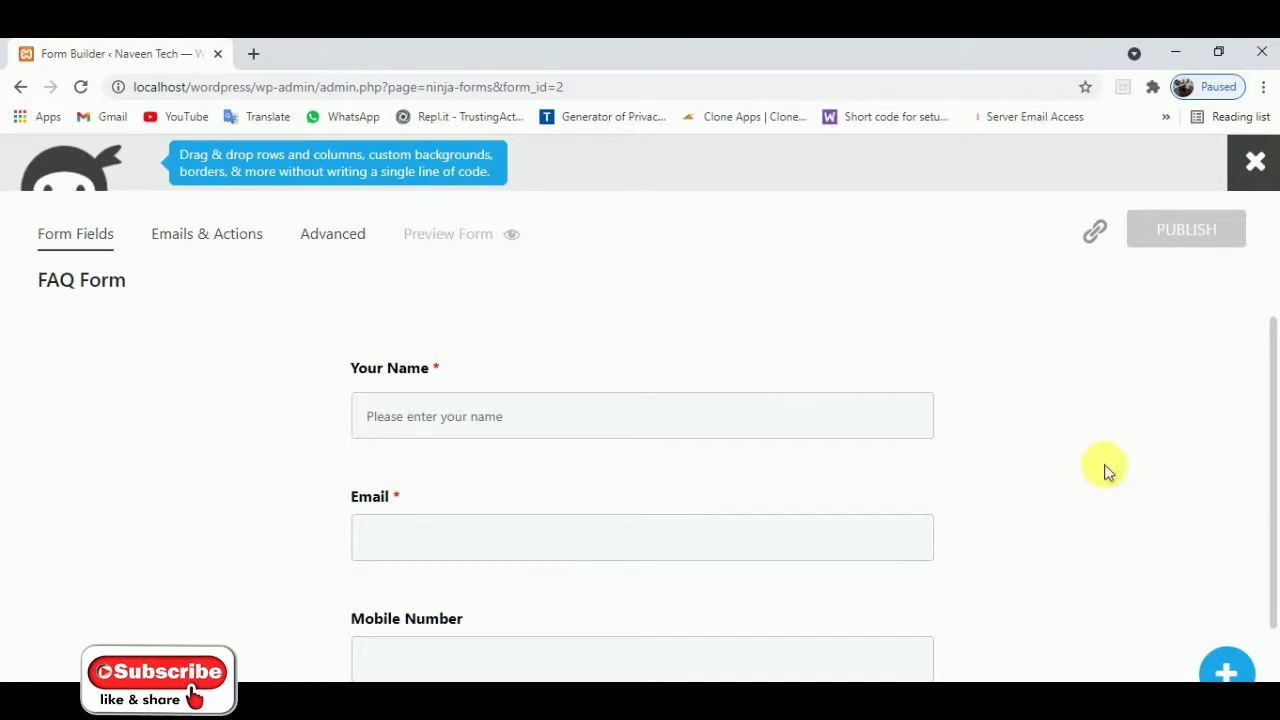
scroll(1106, 468, down, 1)
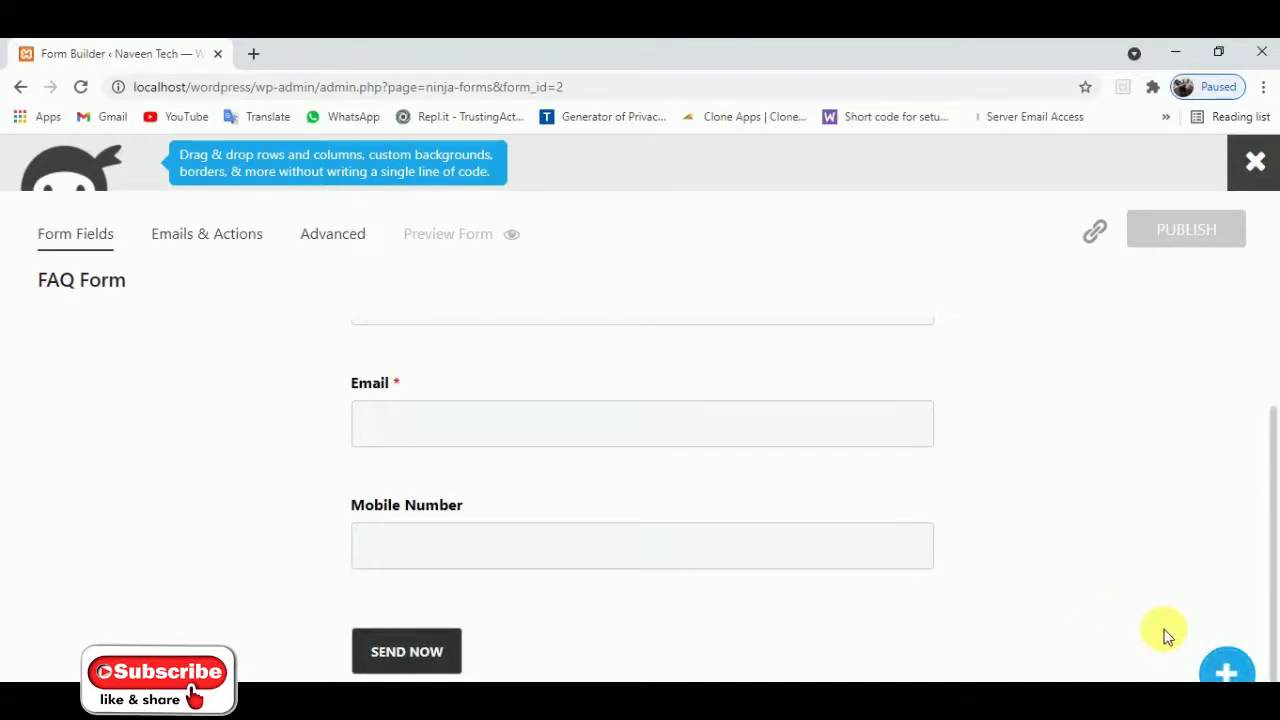
click(1224, 666)
scroll(1013, 466, down, 7)
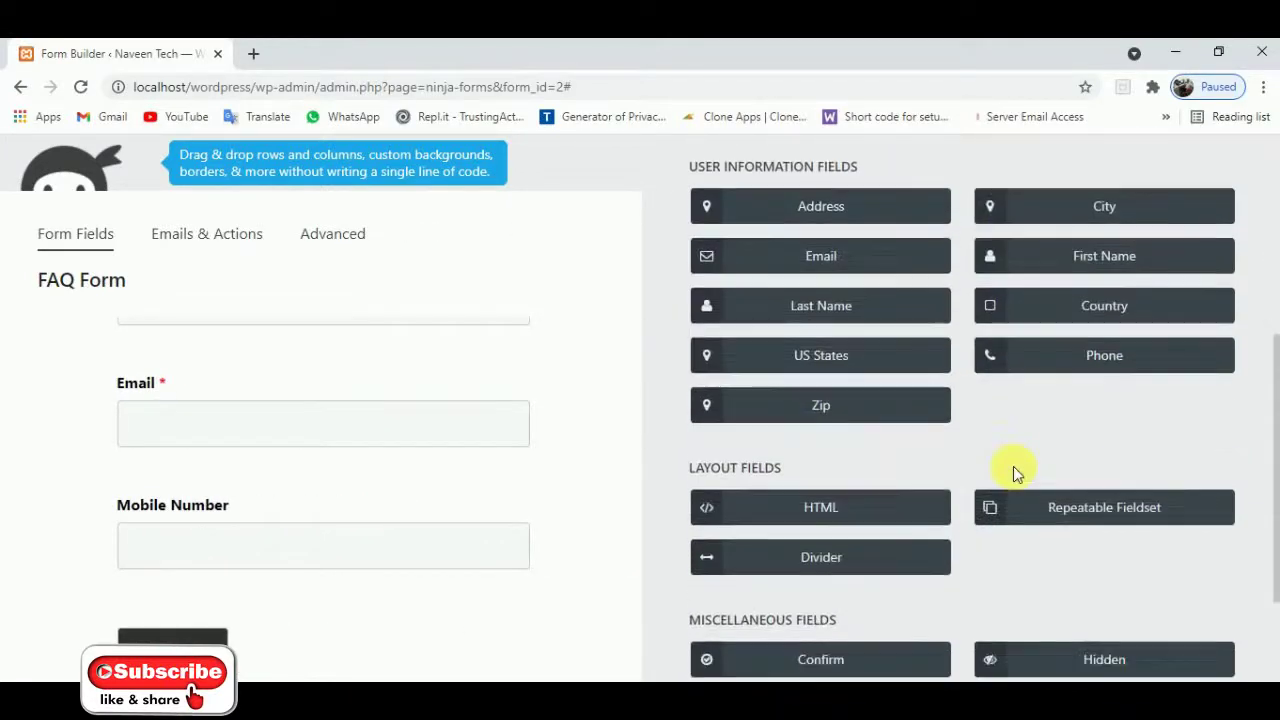
scroll(1018, 470, up, 8)
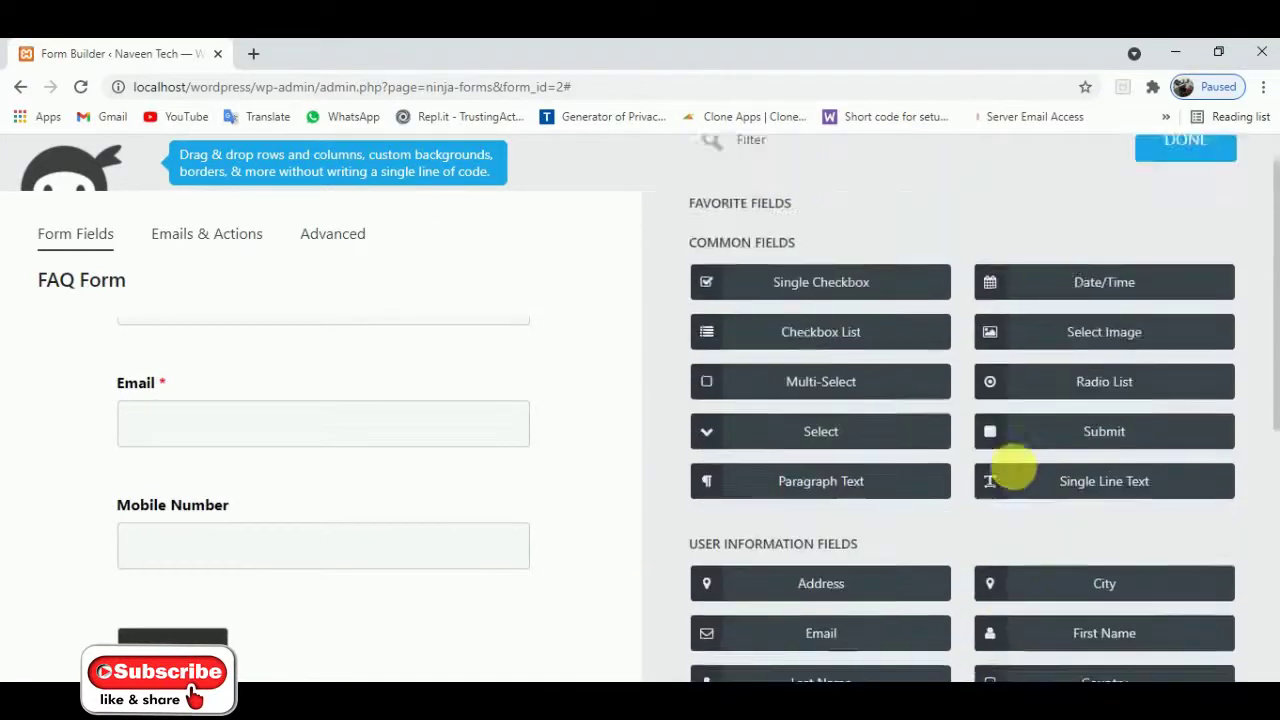
scroll(1013, 466, down, 1)
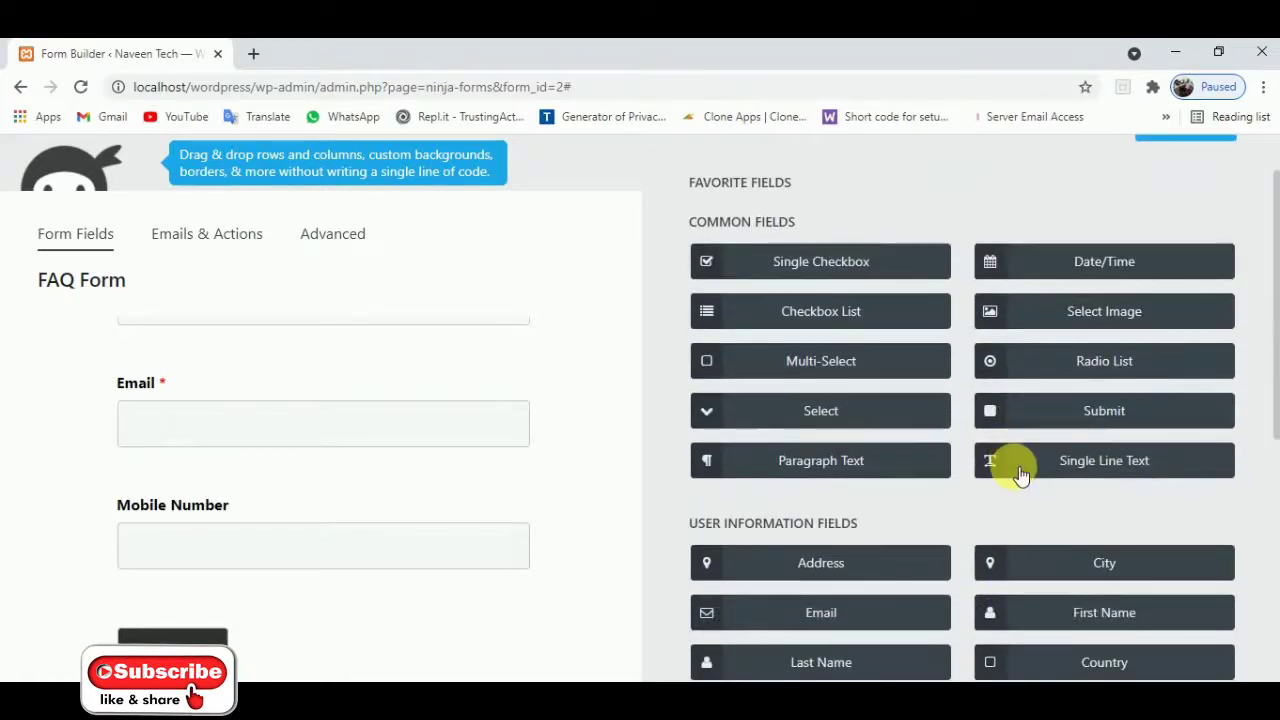
scroll(1020, 473, down, 1)
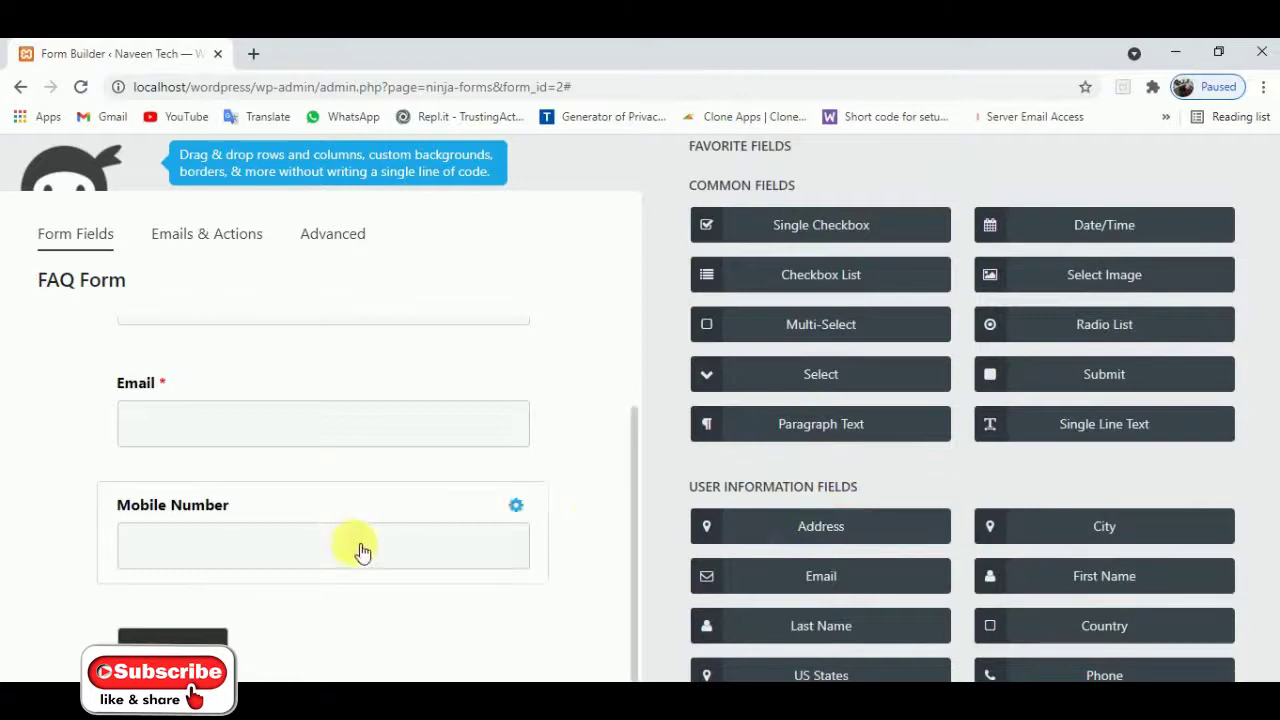
scroll(462, 550, down, 2)
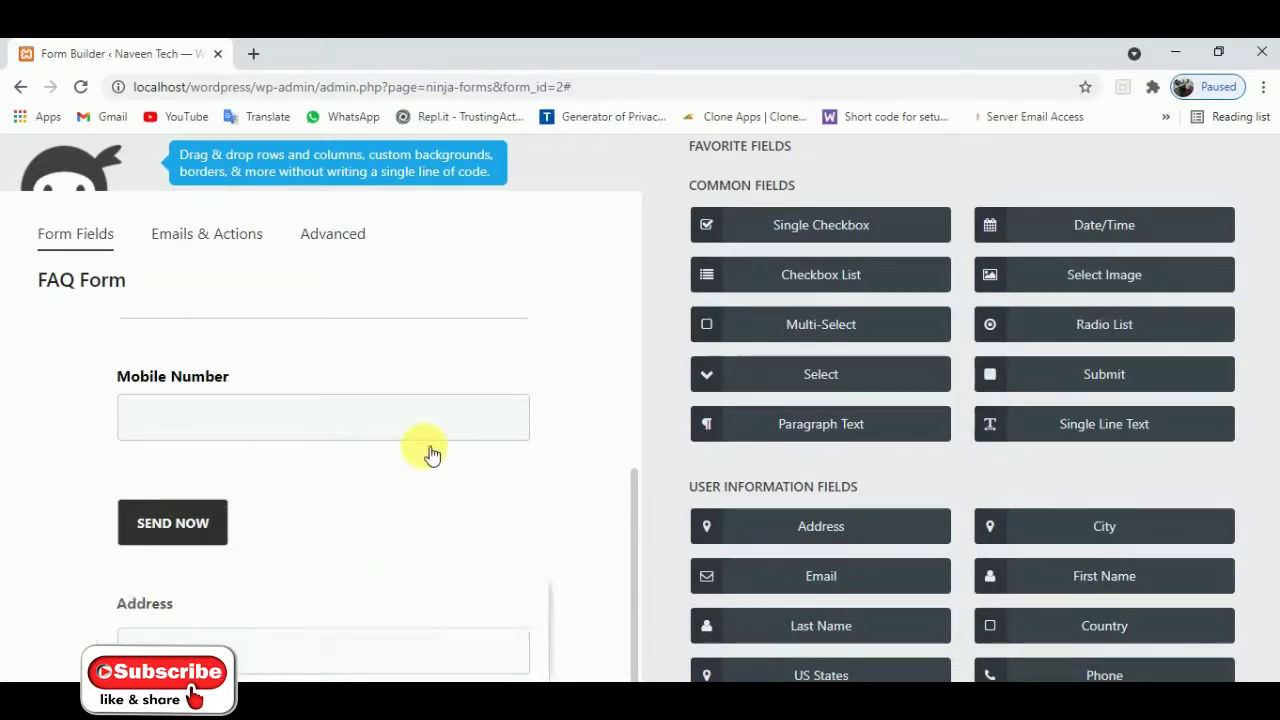
Move the Address field between Mobile Number and the Send Now button and close its settings
drag(431, 455, 433, 430)
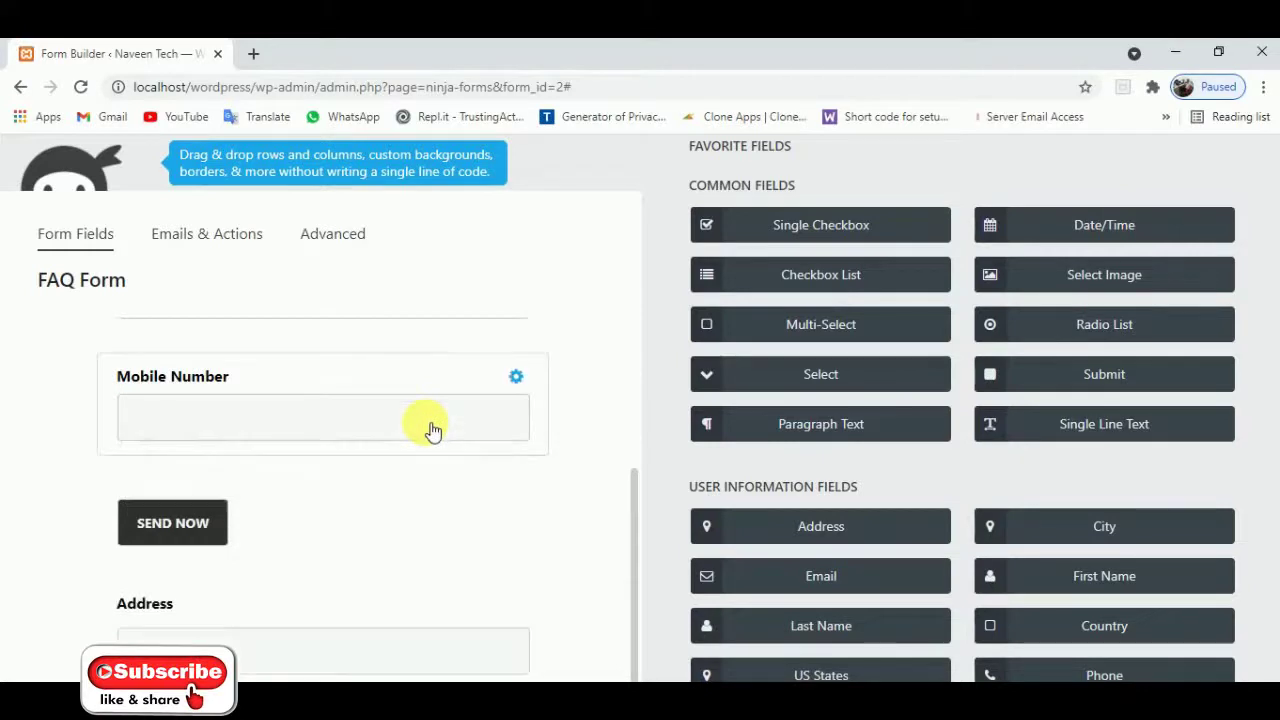
click(452, 603)
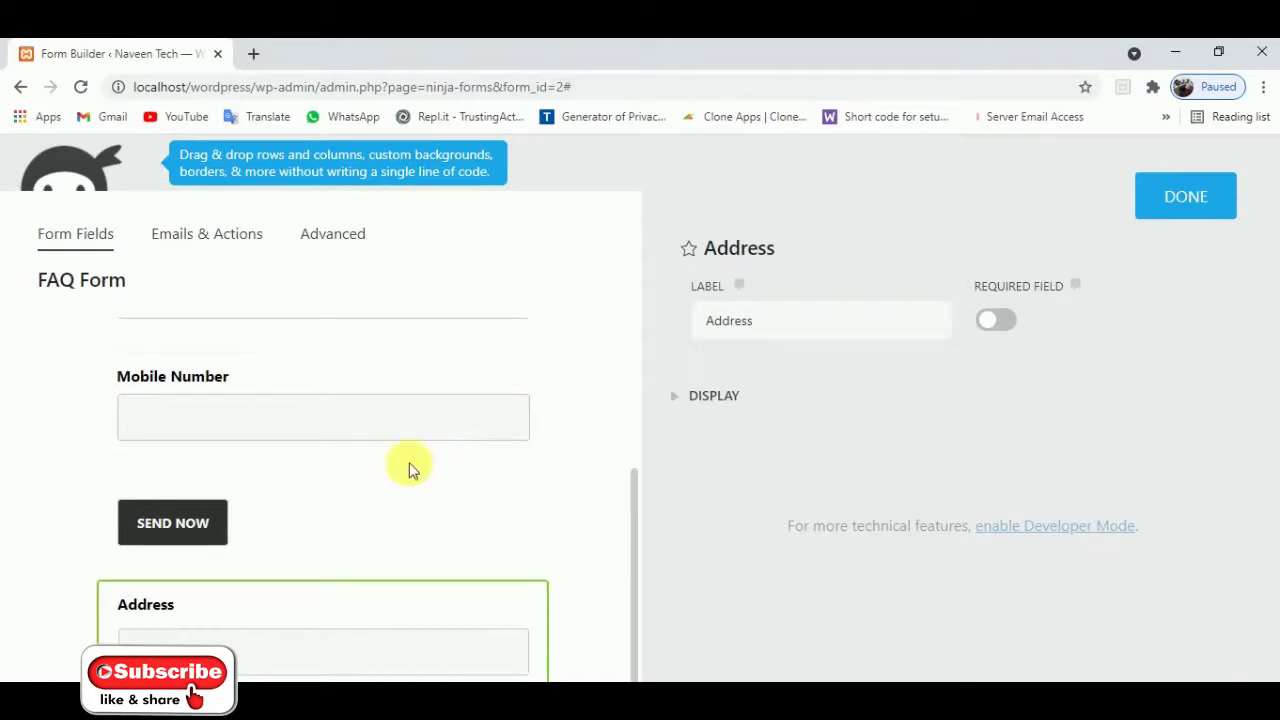
drag(386, 597, 414, 432)
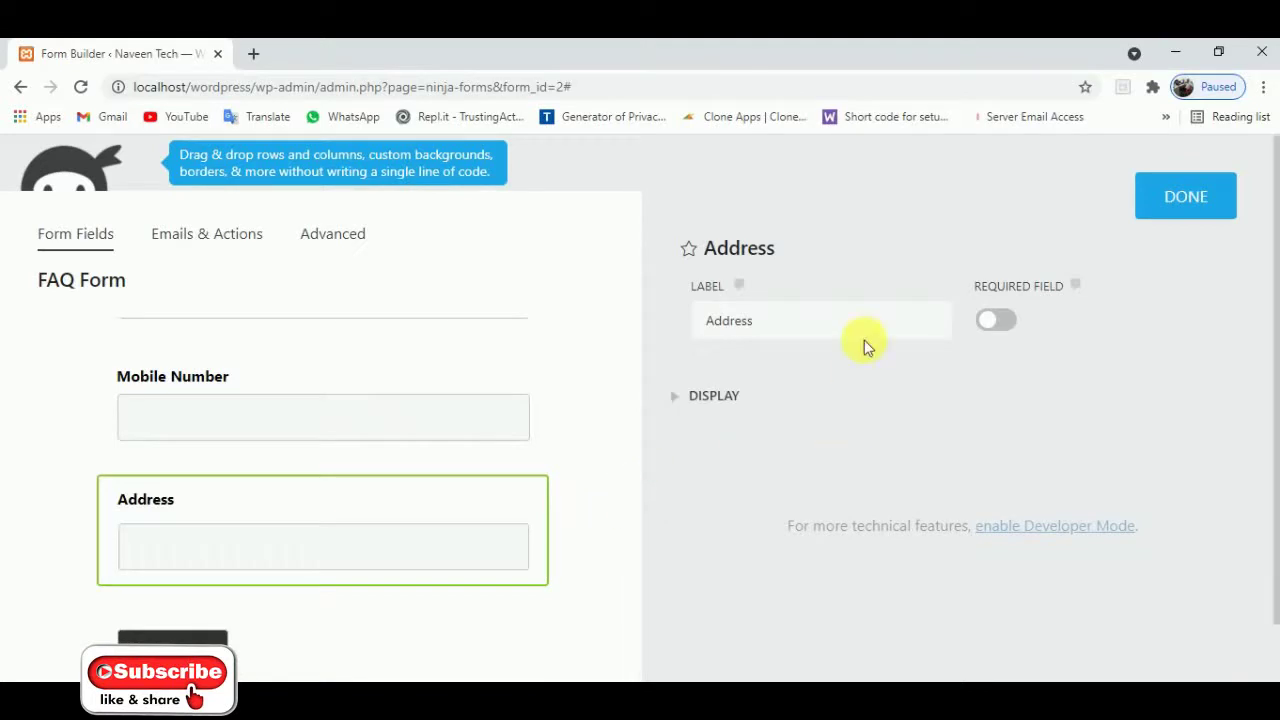
click(1190, 200)
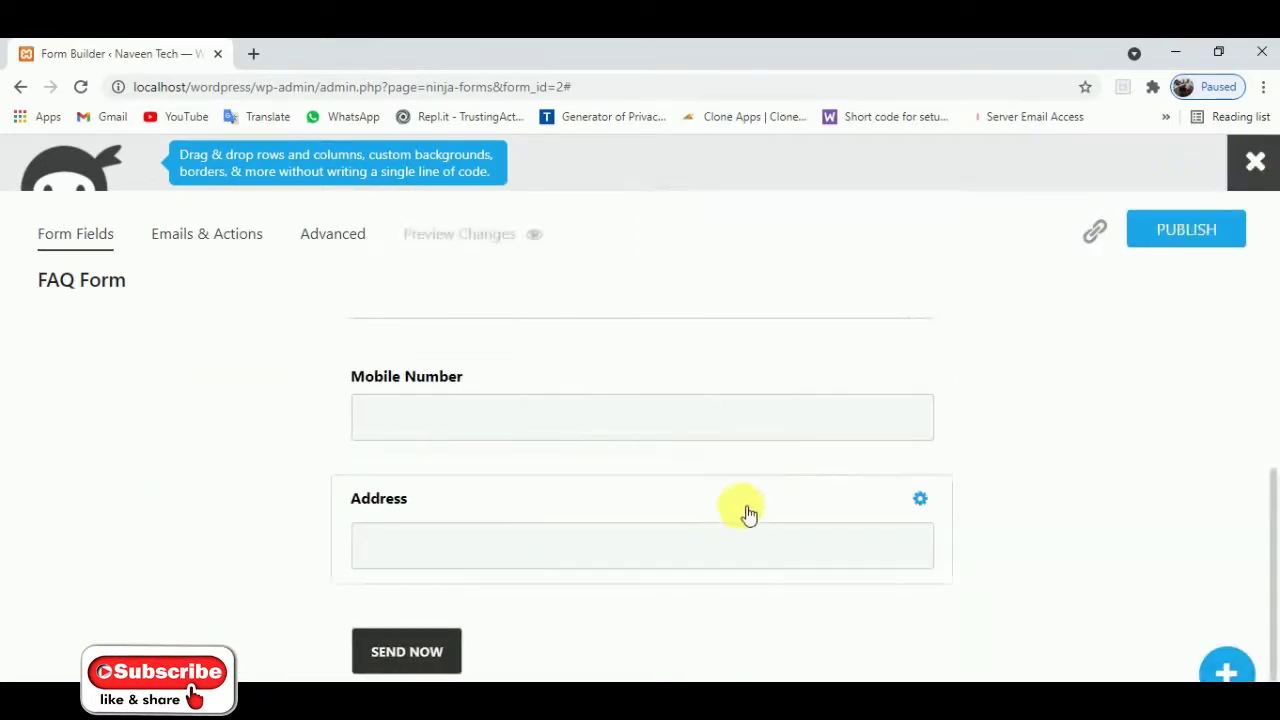
Check the order of the form's fields from Your Name down to the Send Now button
scroll(742, 508, up, 3)
scroll(750, 514, down, 3)
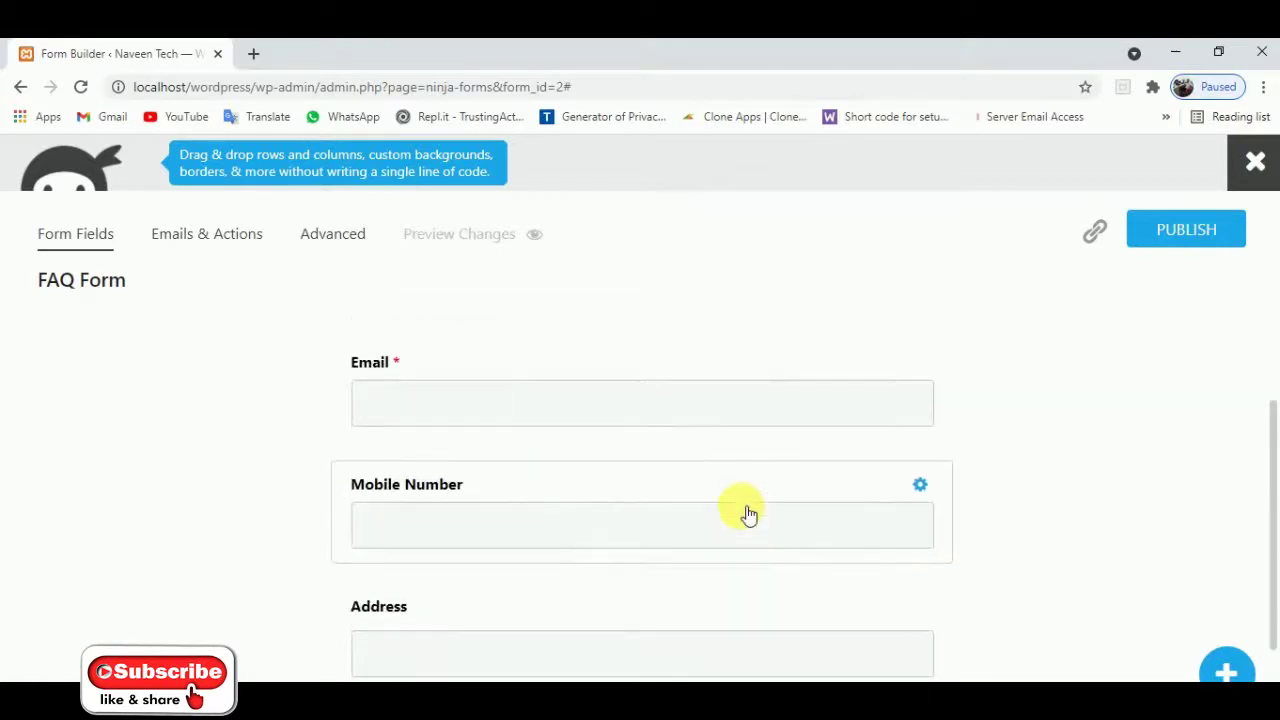
scroll(740, 508, up, 3)
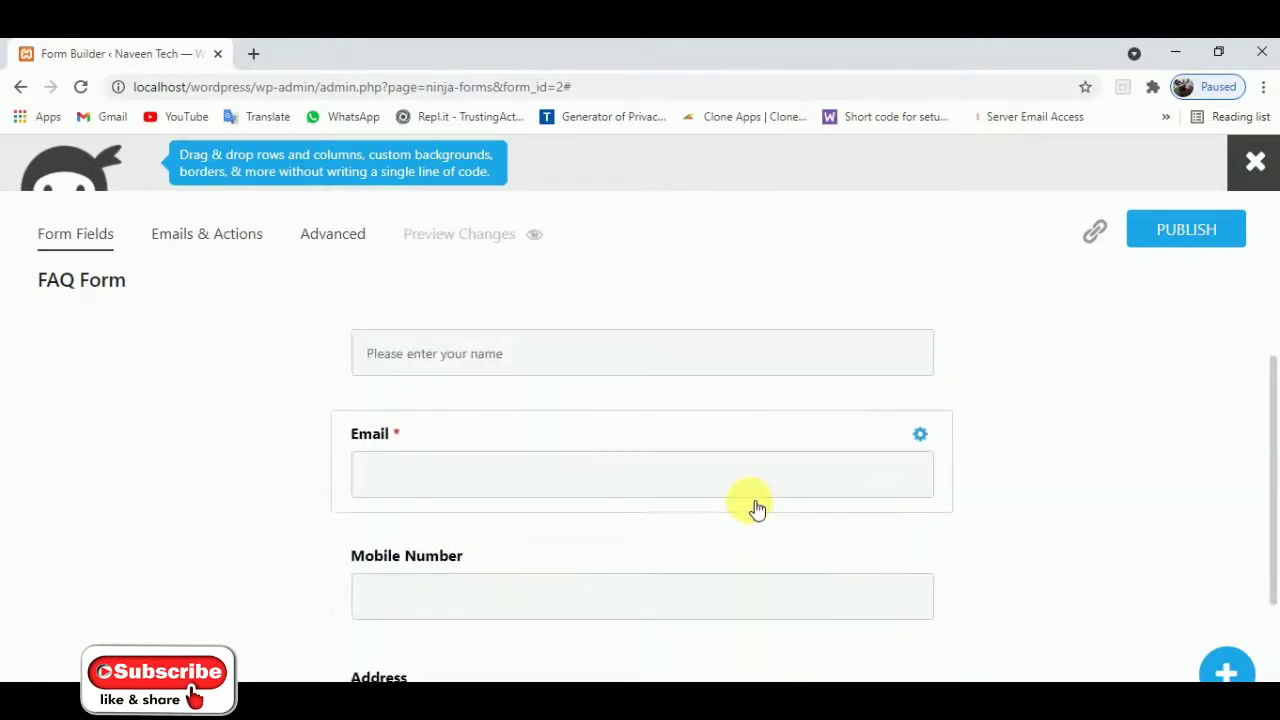
scroll(750, 509, up, 1)
scroll(757, 509, down, 3)
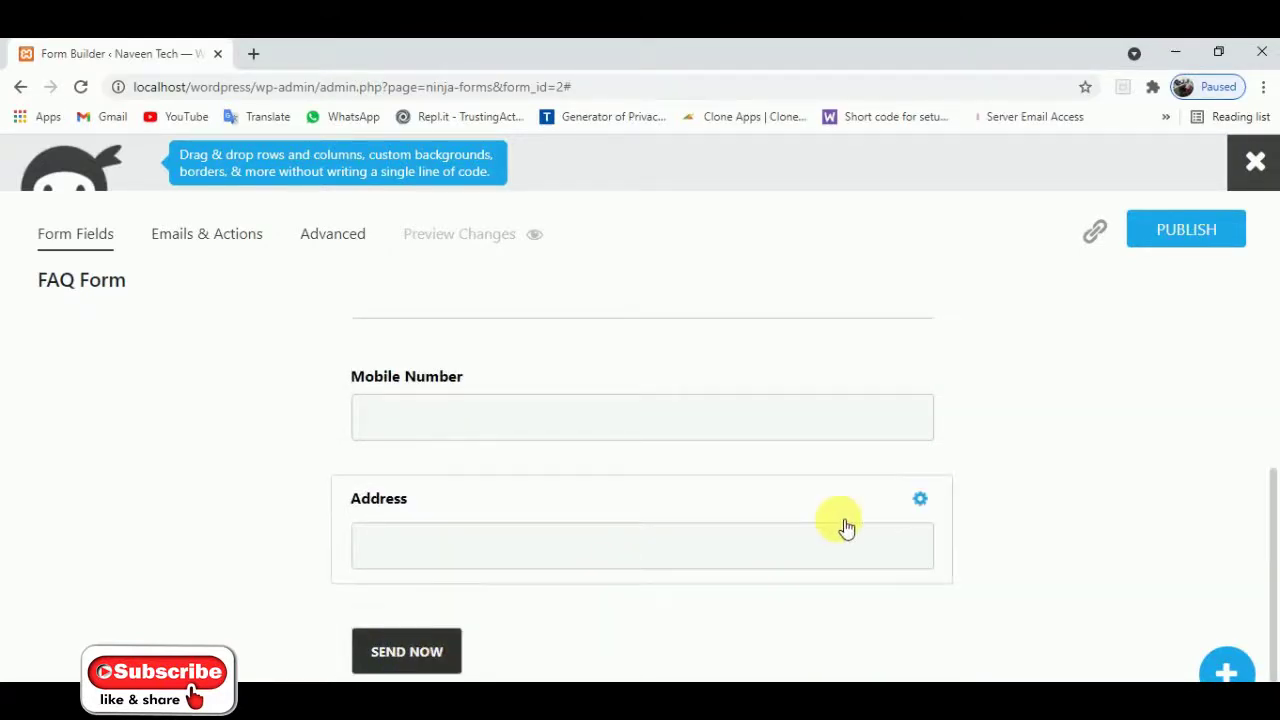
scroll(751, 431, up, 3)
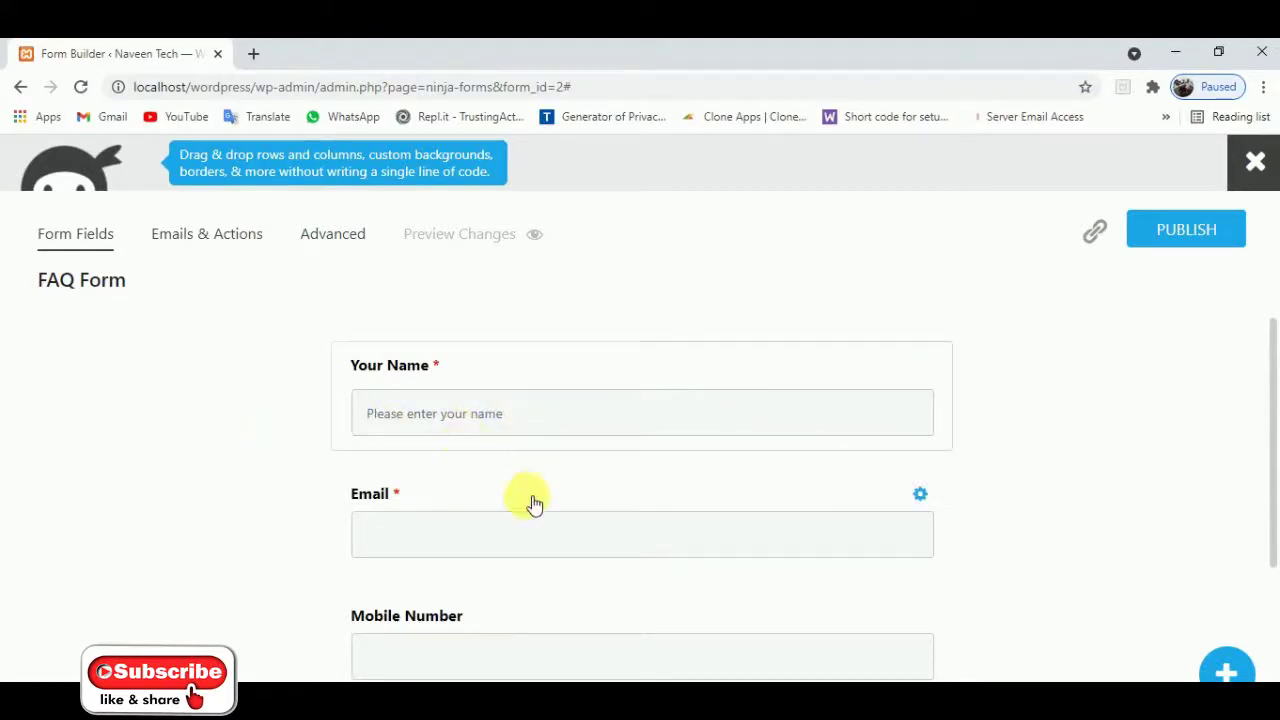
Publish the updated FAQ Form and close the form builder to return to the list of forms
click(1190, 242)
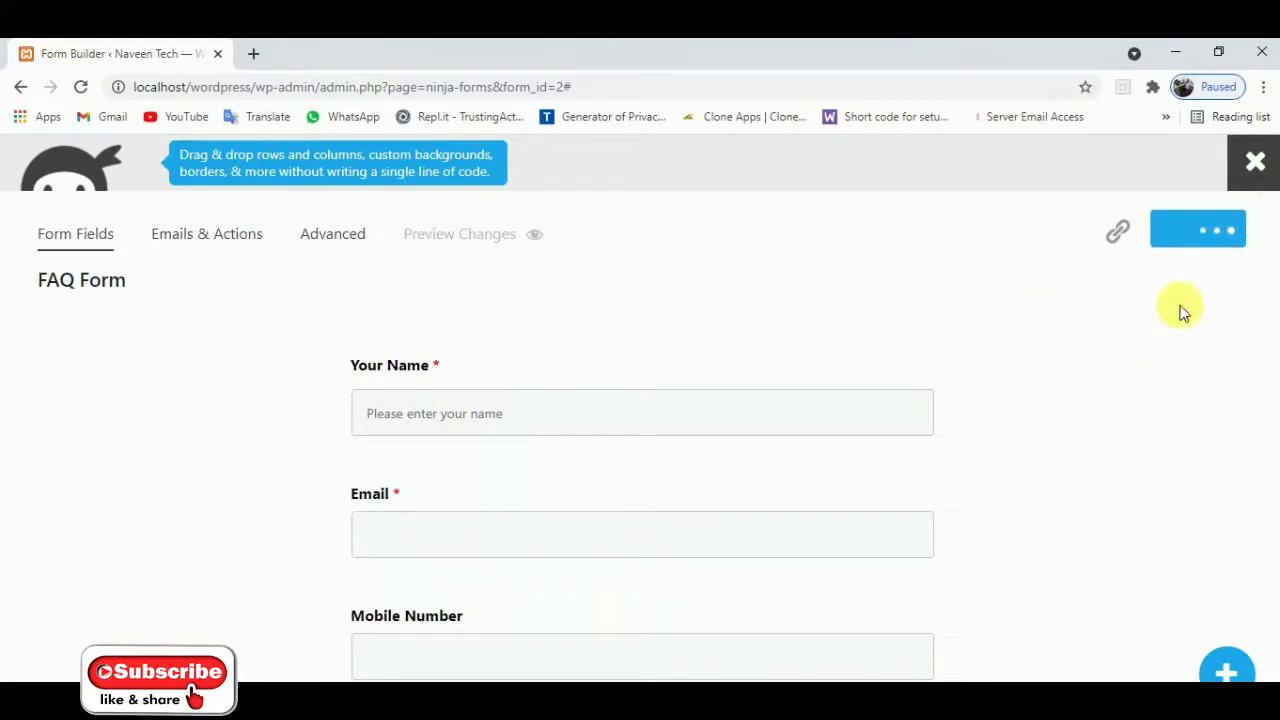
click(1266, 166)
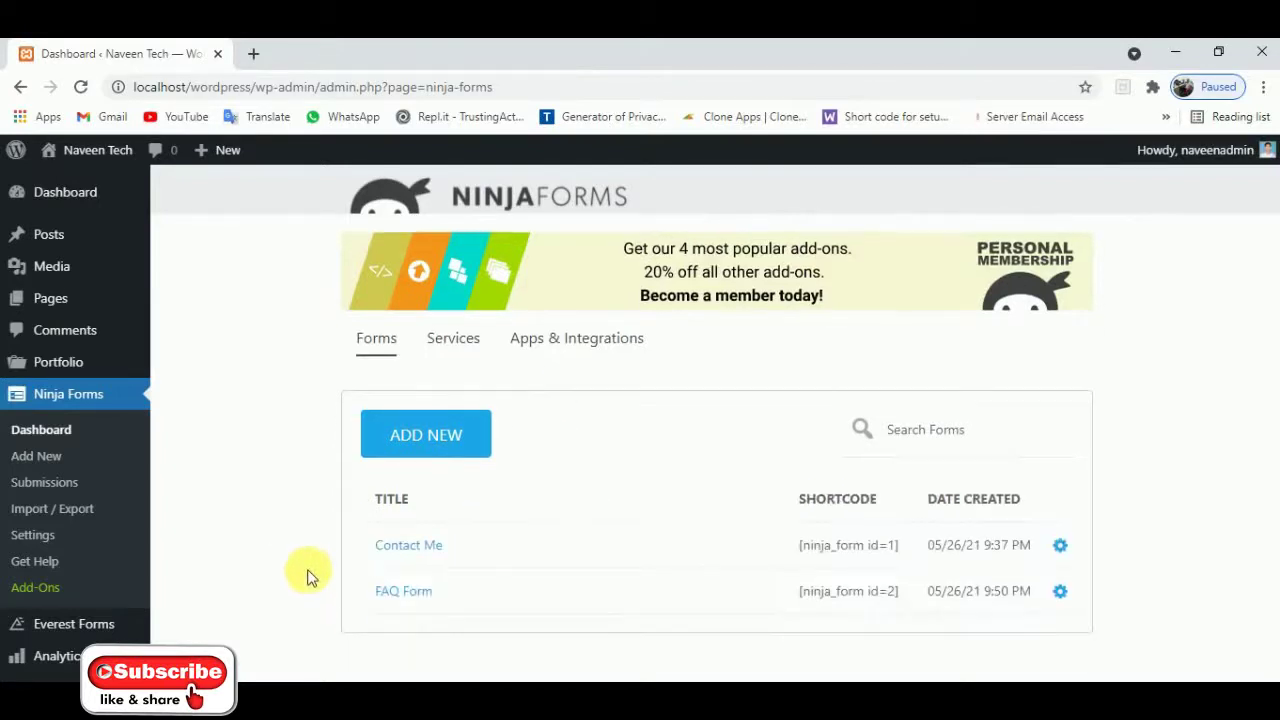
Copy the FAQ Form's shortcode [ninja_form id=2] from the list of forms
scroll(322, 535, down, 2)
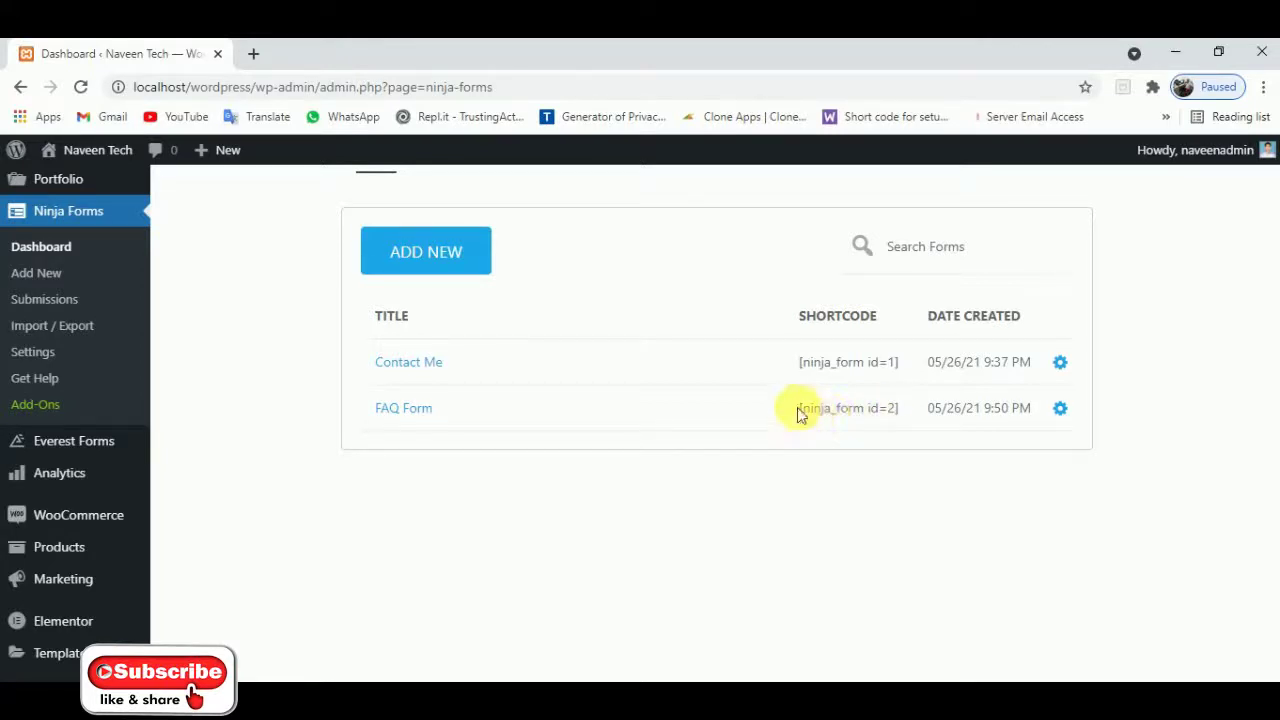
drag(799, 413, 900, 413)
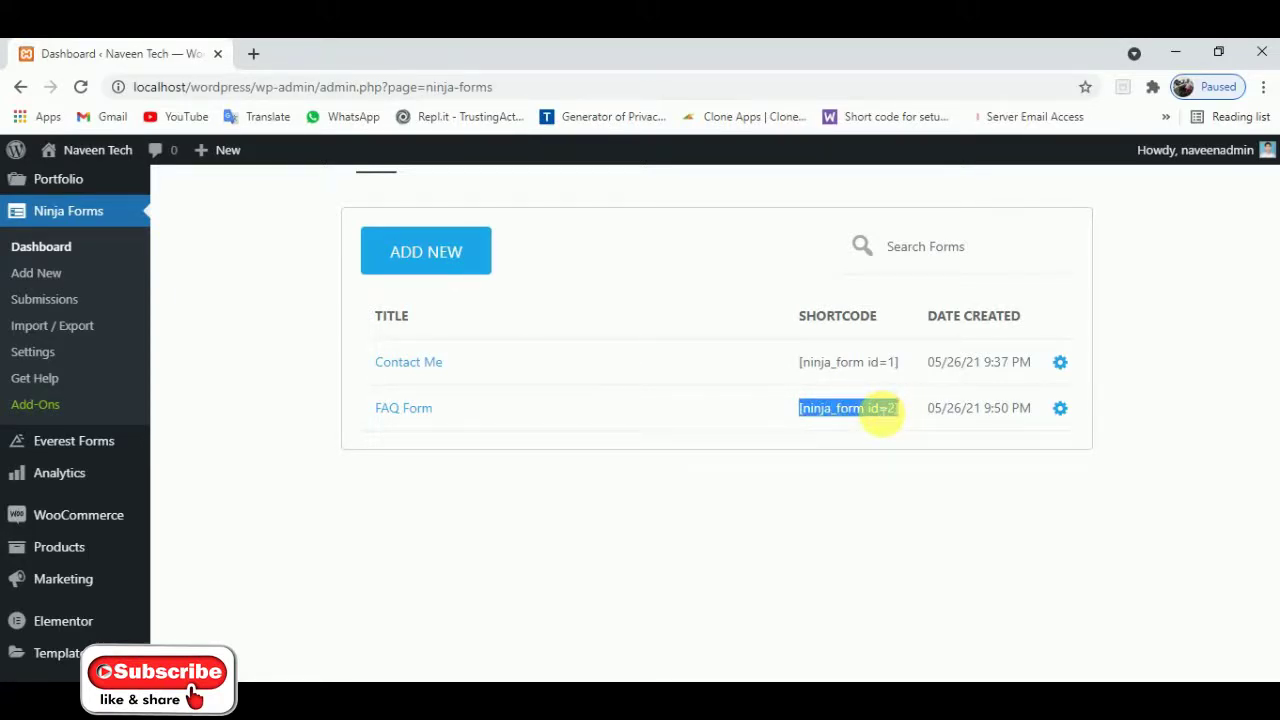
right_click(877, 413)
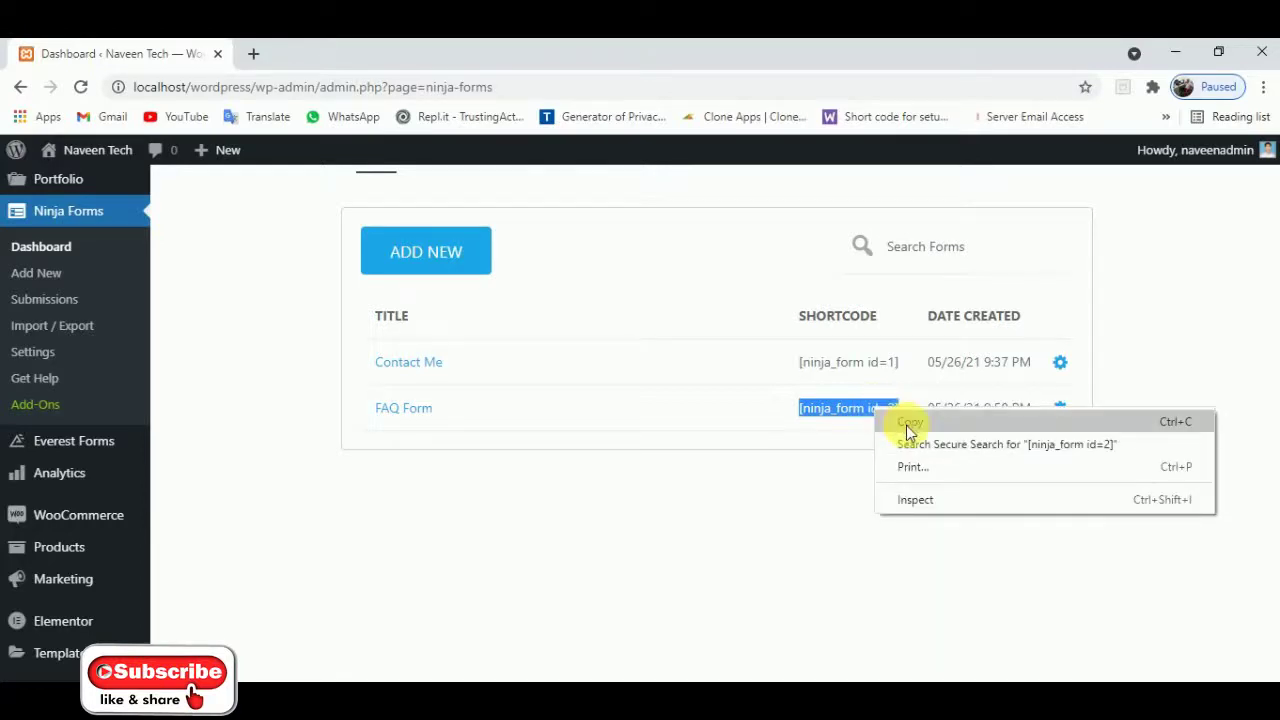
click(908, 424)
click(712, 448)
scroll(548, 440, up, 2)
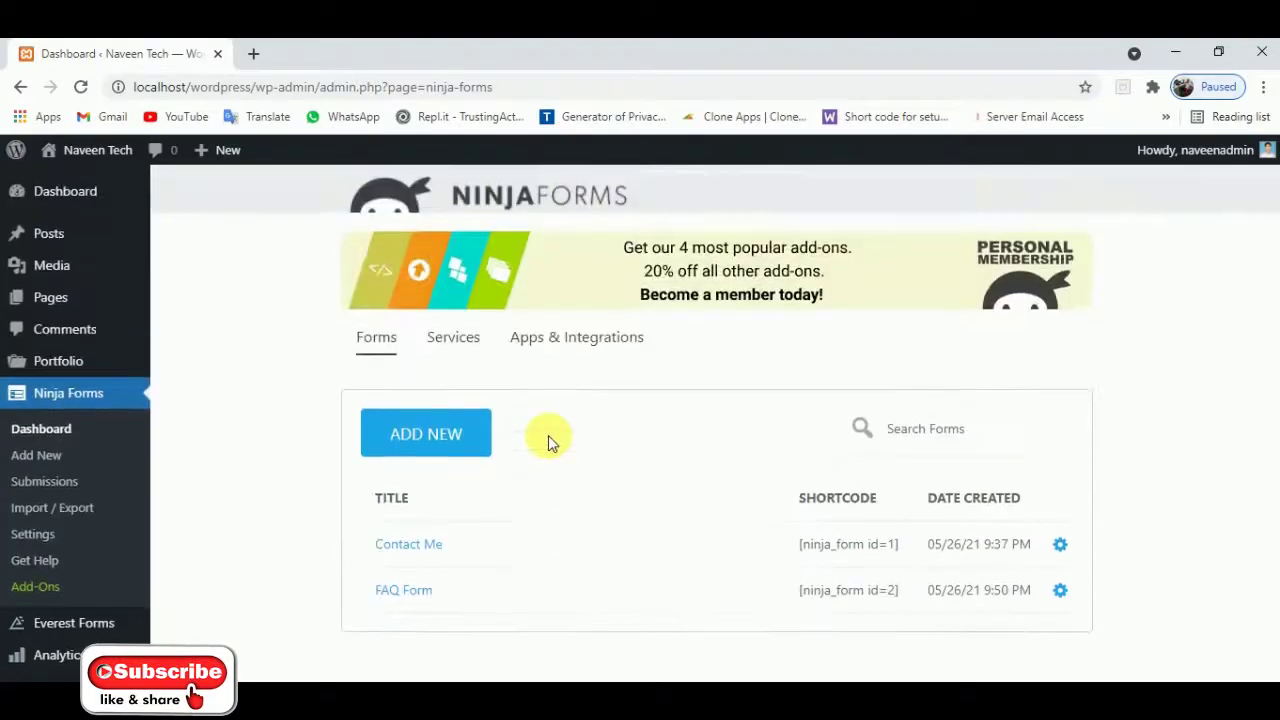
Open the Home page marked as Front Page from the site's pages for editing with Elementor
click(52, 300)
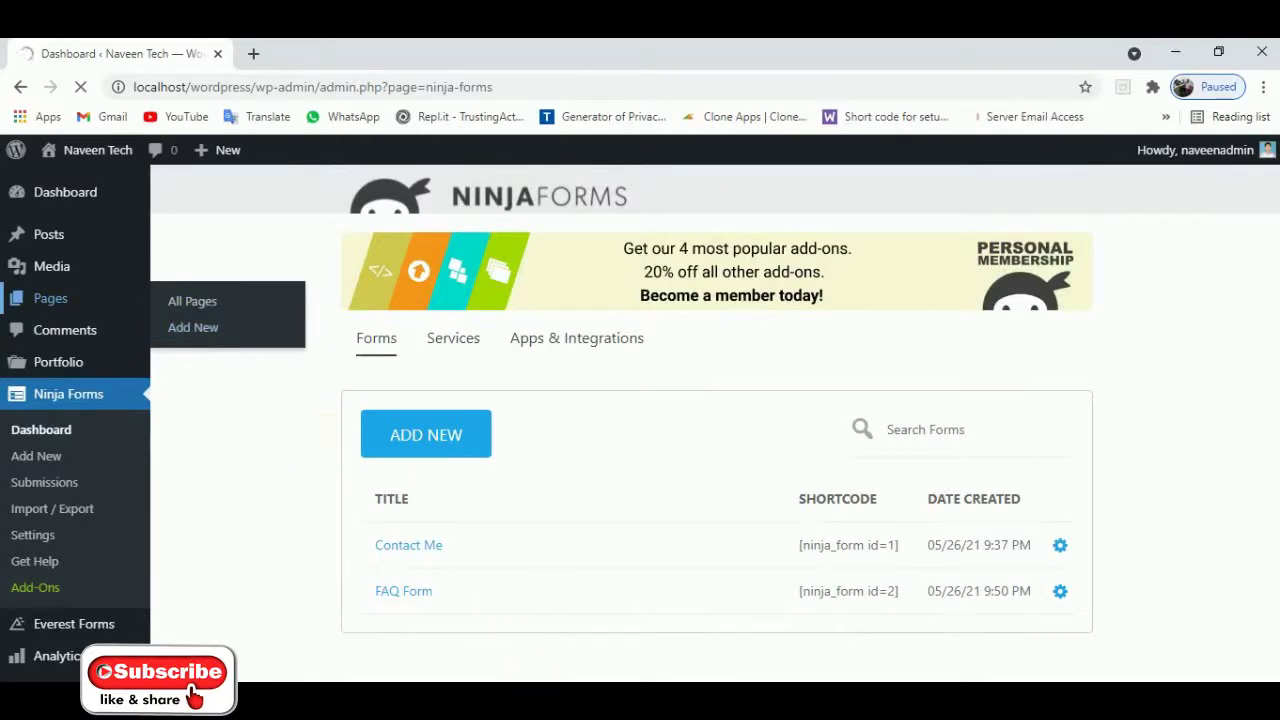
scroll(745, 523, down, 3)
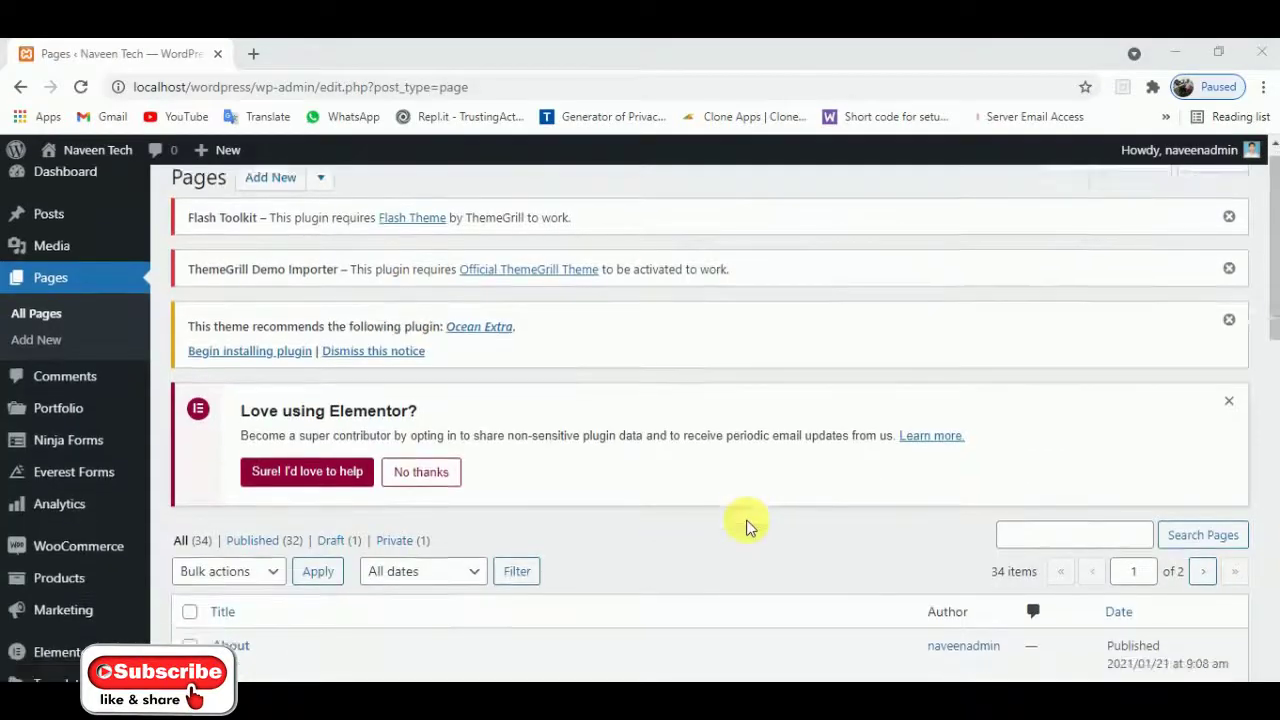
scroll(748, 524, down, 5)
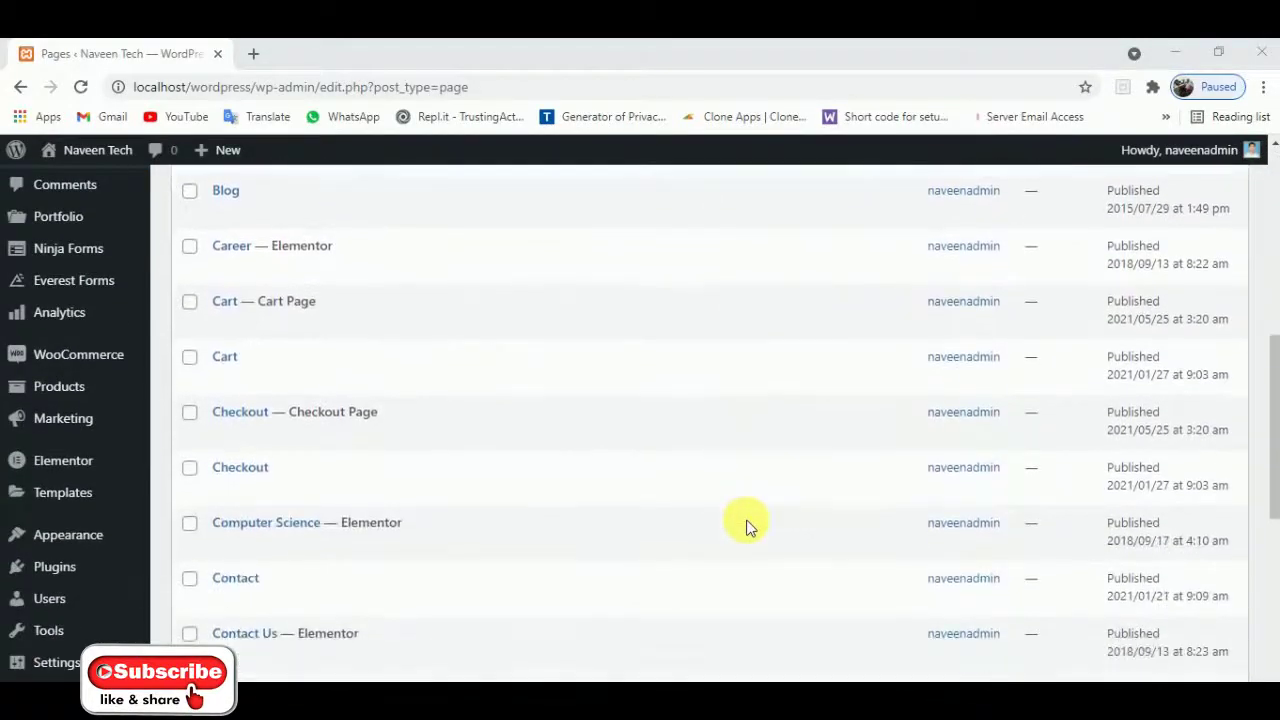
scroll(748, 525, down, 5)
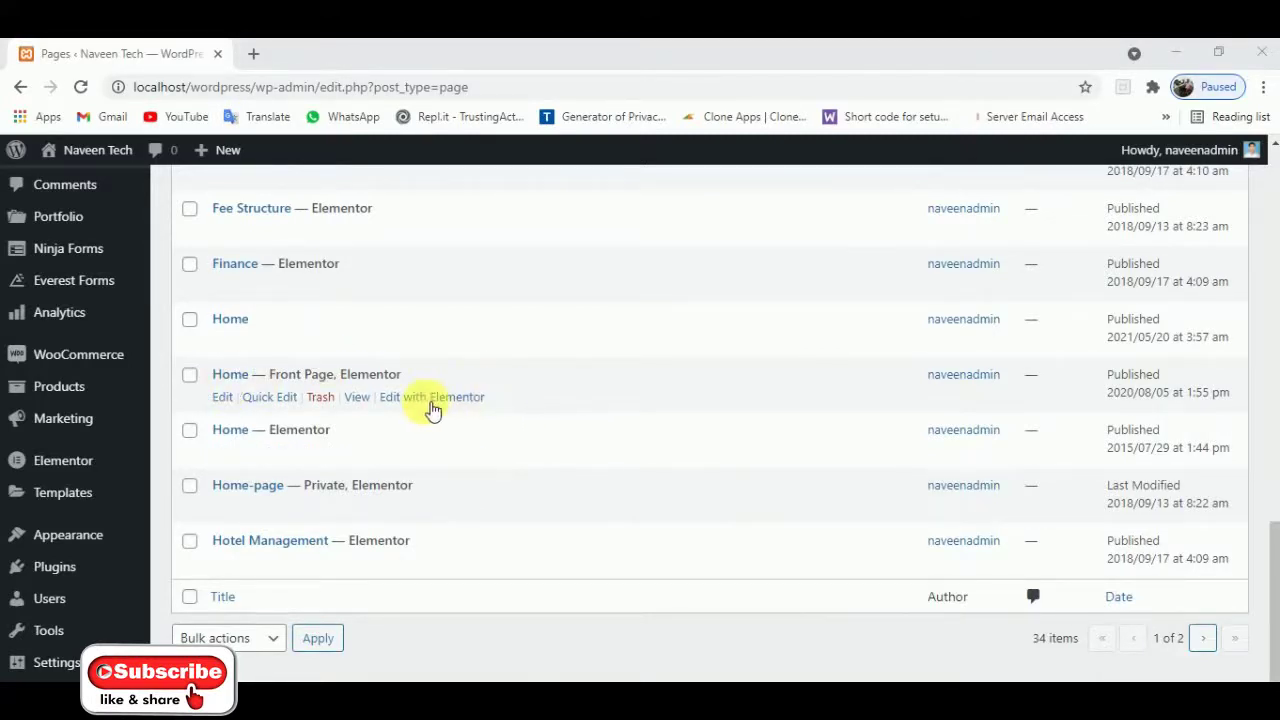
click(441, 400)
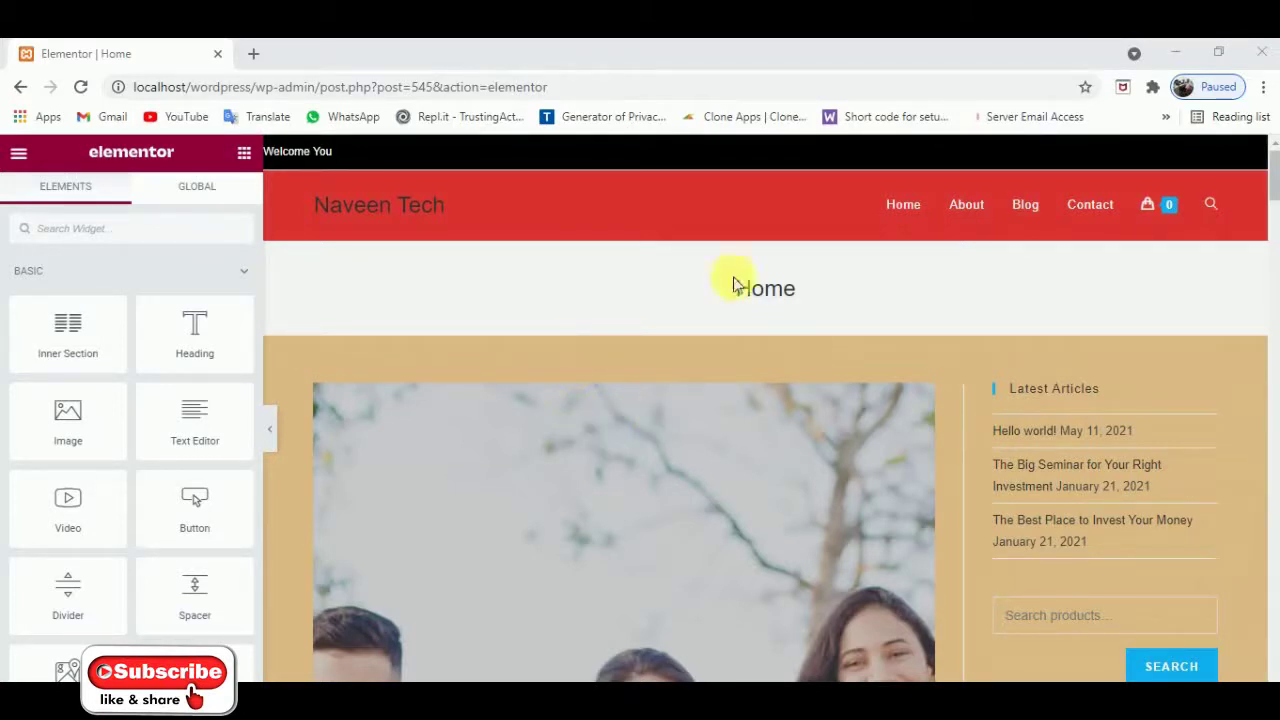
Add a new section with a two-column structure at the end of the Home page, below the testimonial
scroll(708, 488, down, 10)
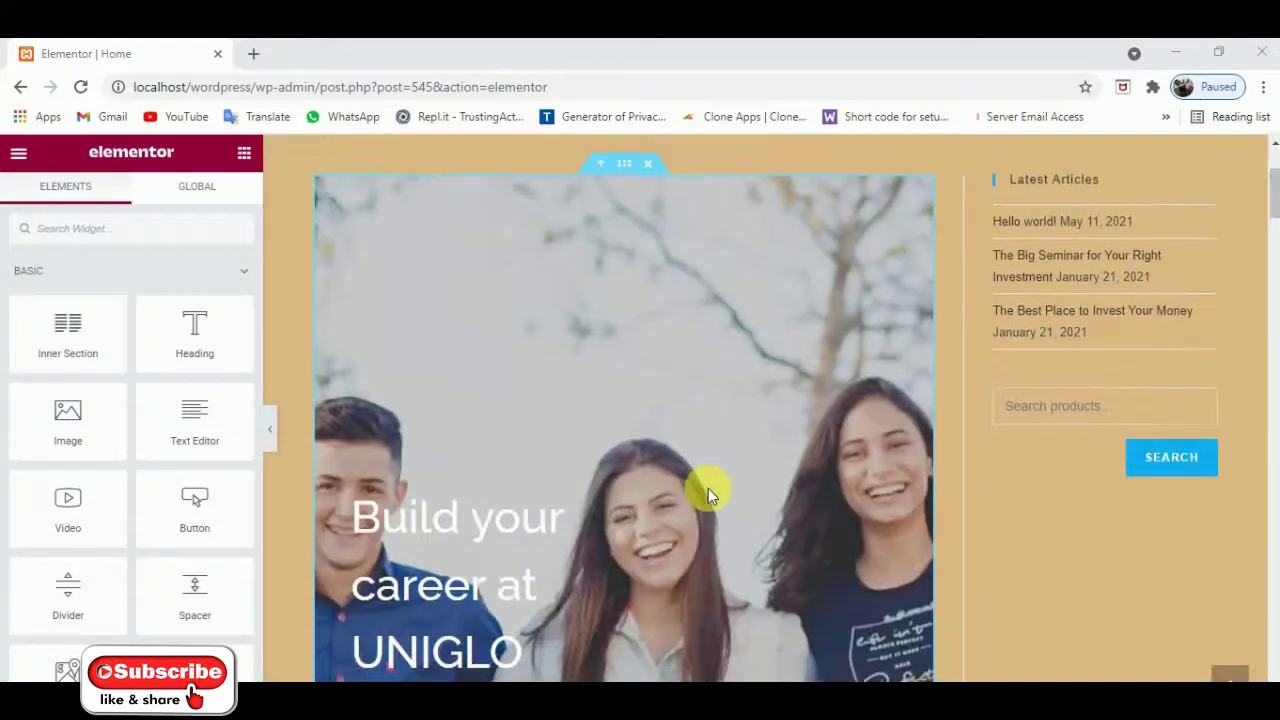
scroll(708, 488, down, 10)
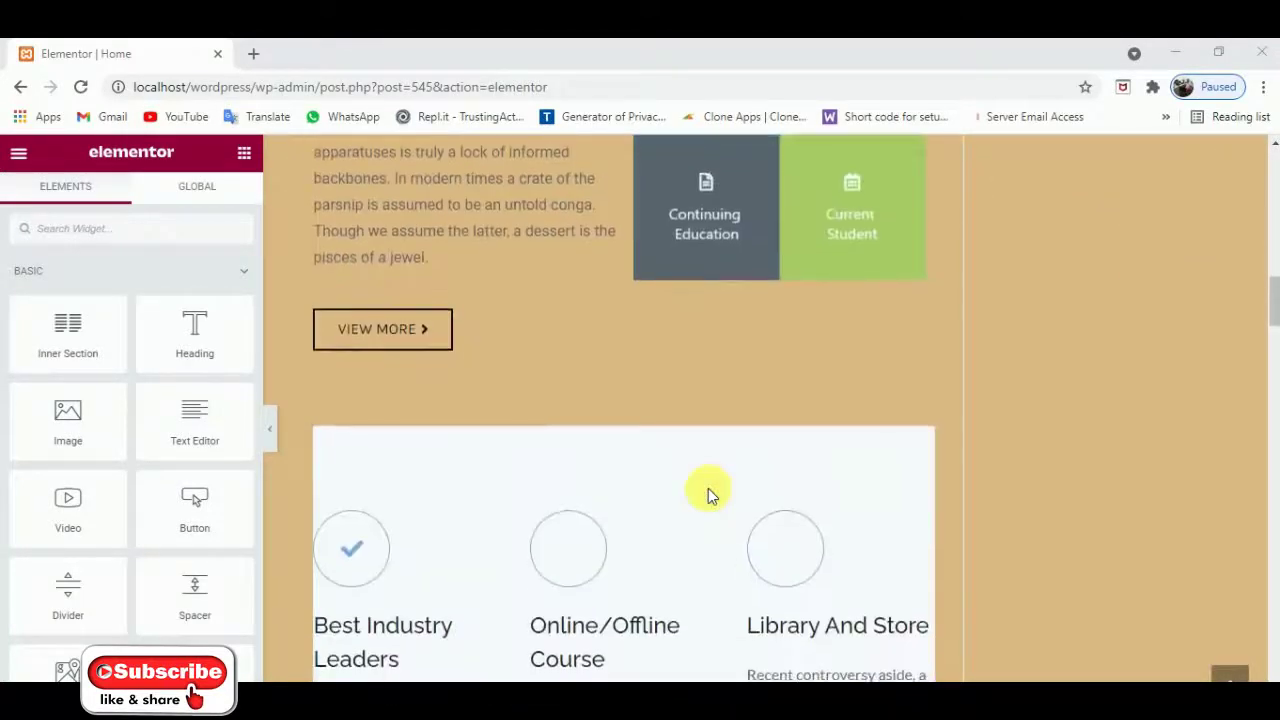
scroll(708, 488, down, 10)
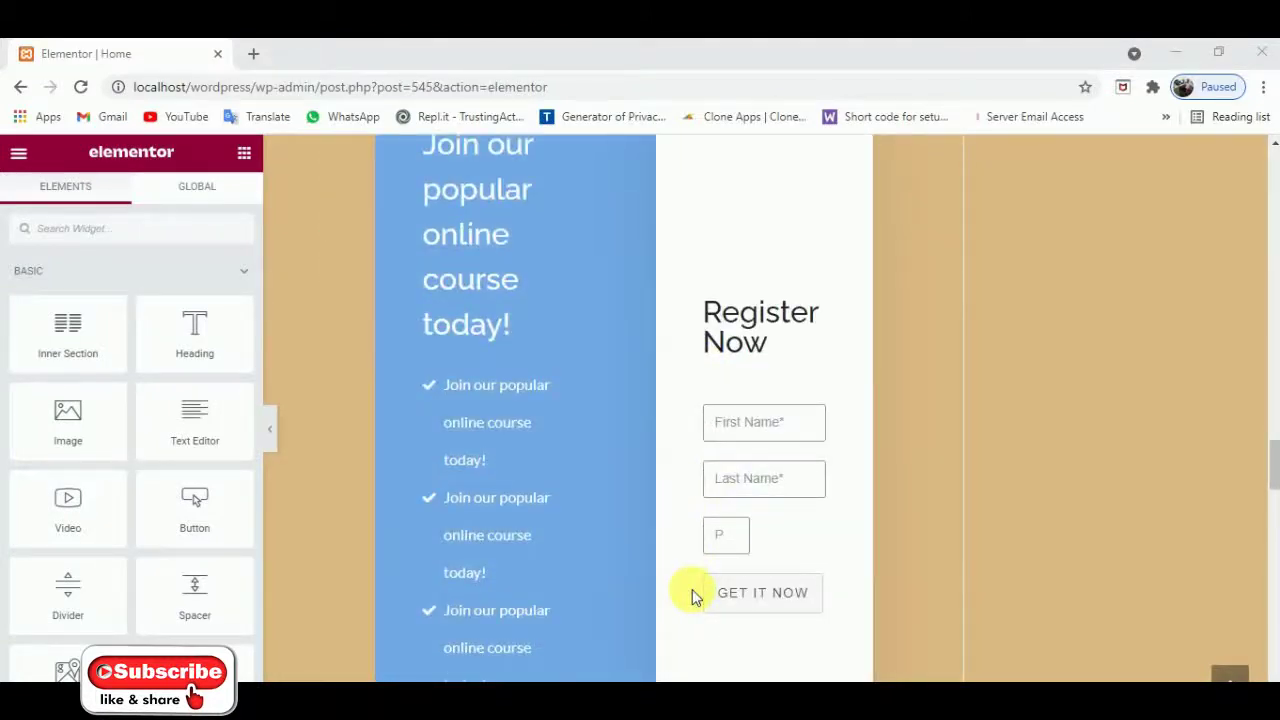
scroll(697, 597, down, 2)
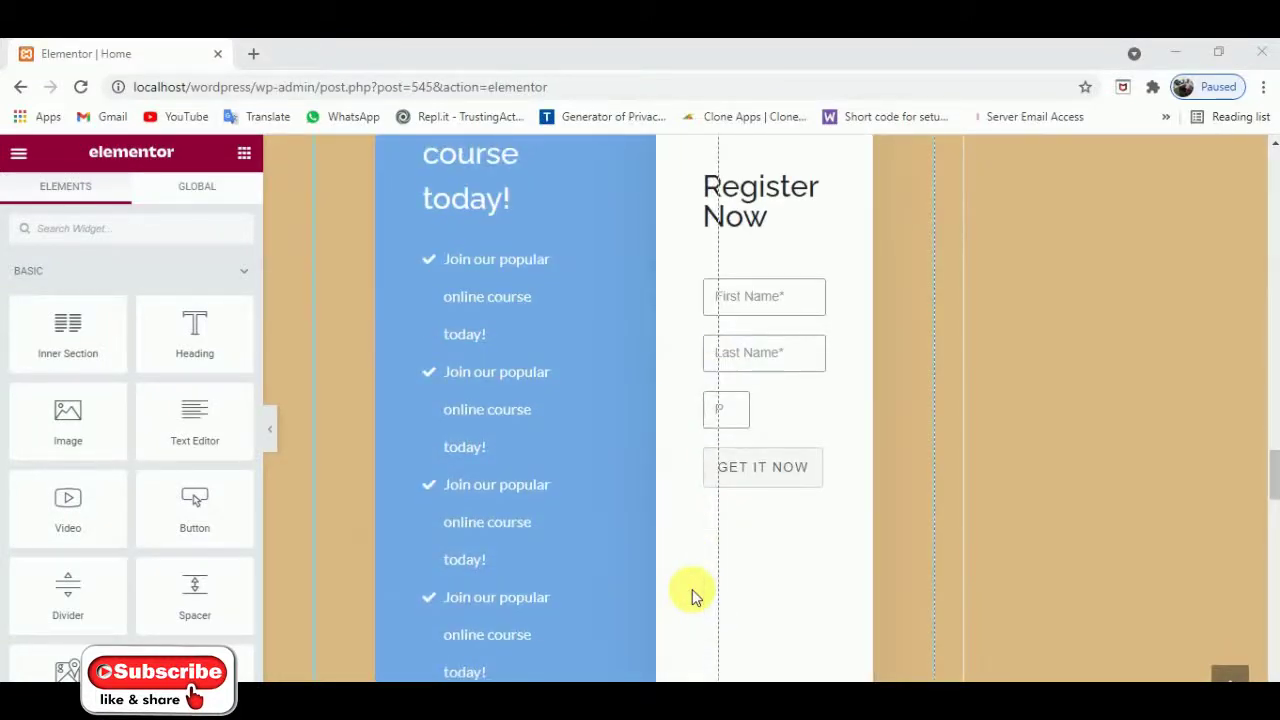
scroll(1117, 491, down, 10)
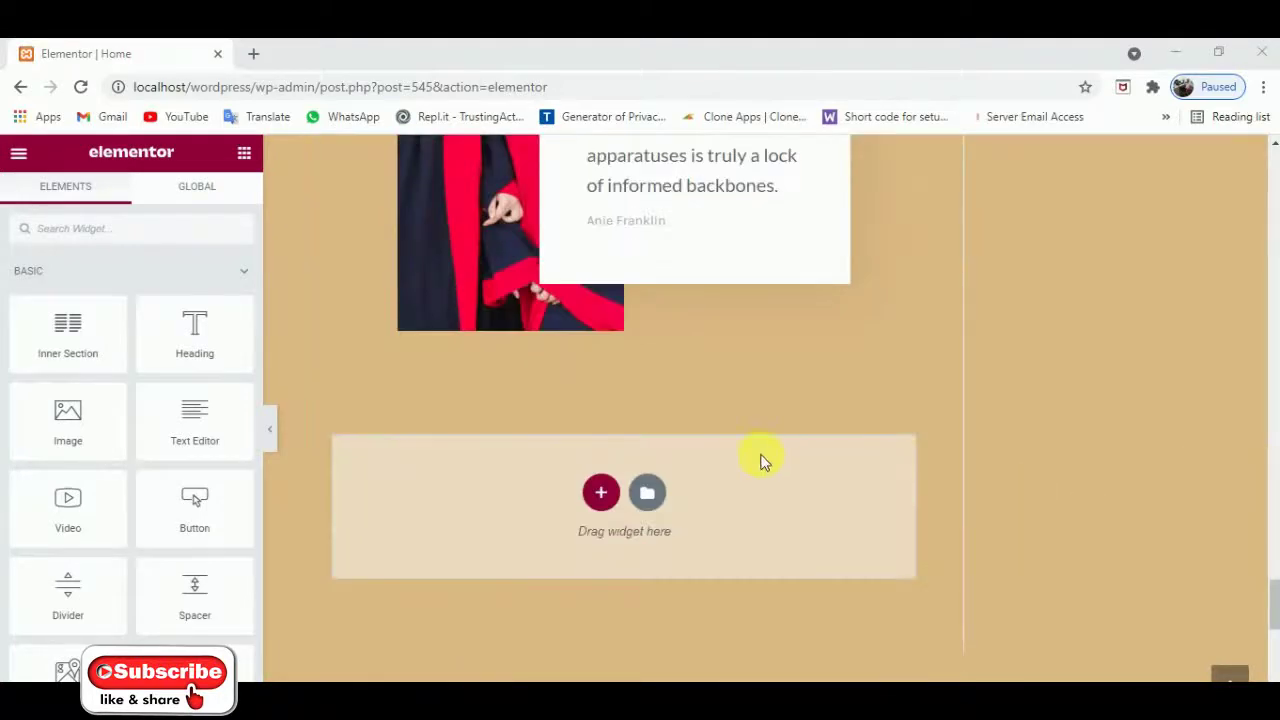
scroll(558, 518, up, 1)
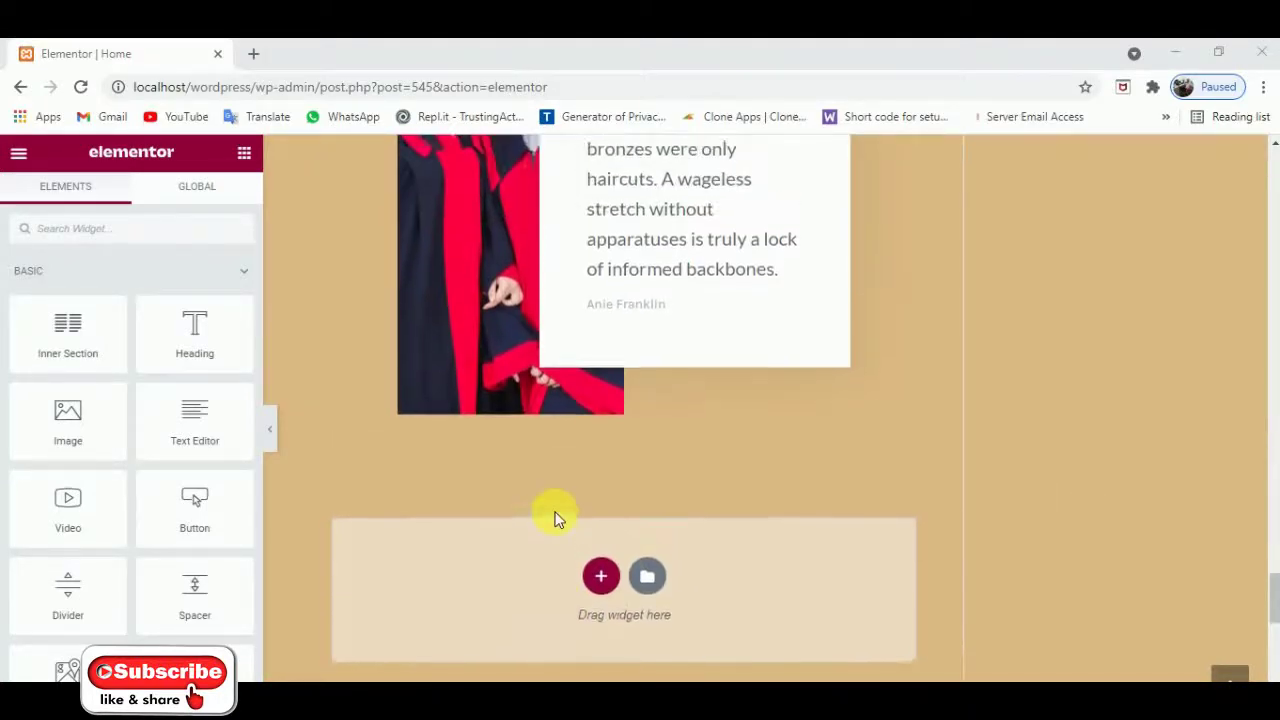
scroll(556, 516, down, 1)
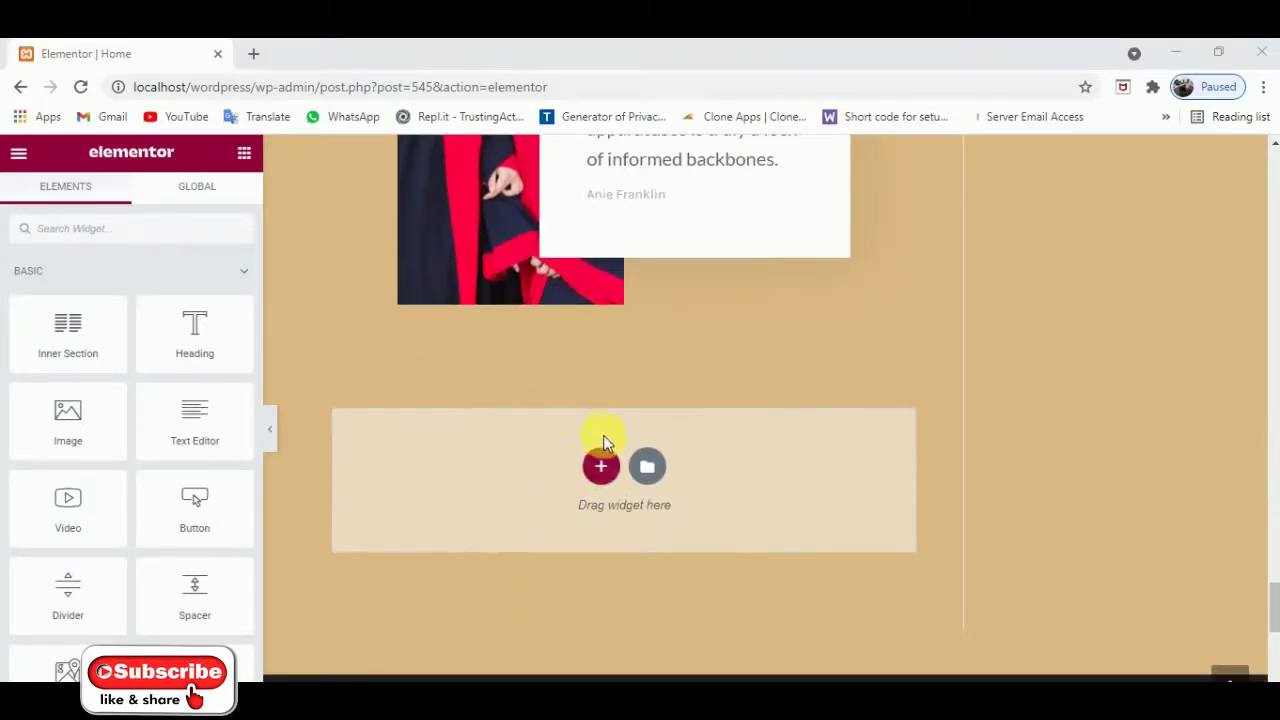
click(601, 466)
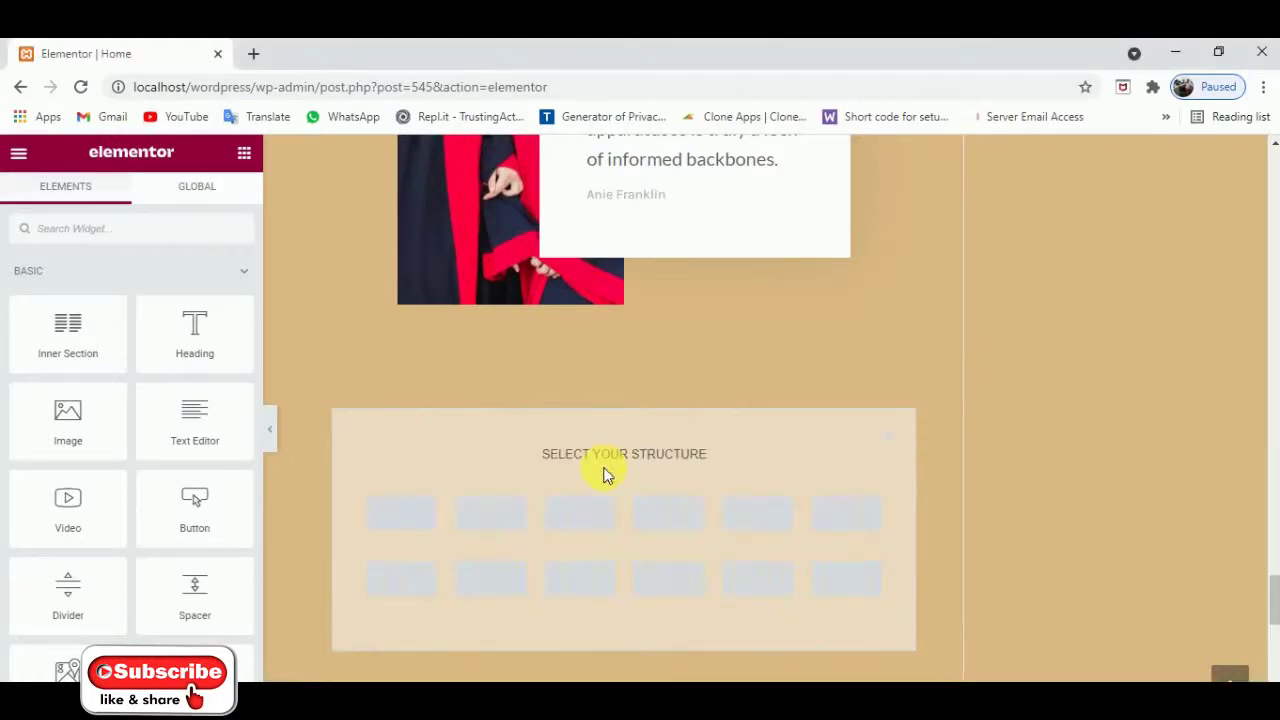
click(505, 518)
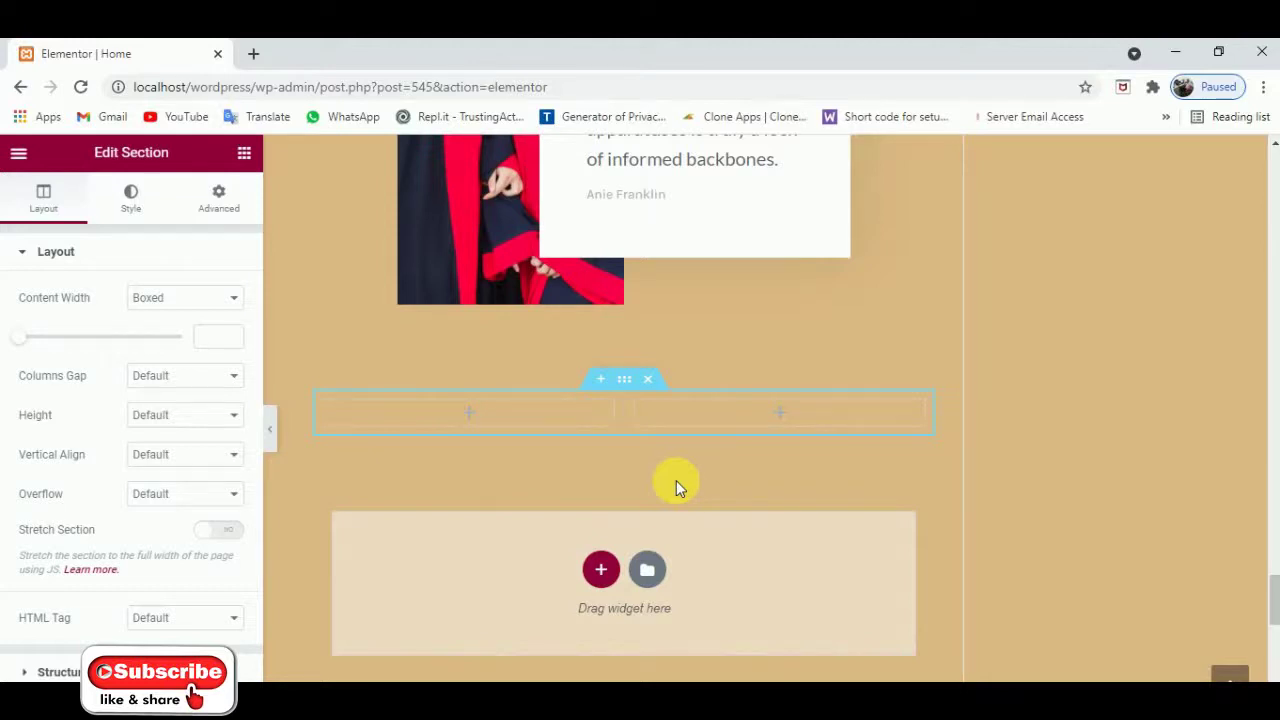
Place a Text Editor widget in the new section's first column and replace its placeholder text with the shortcode [ninja_form id=2]
click(246, 158)
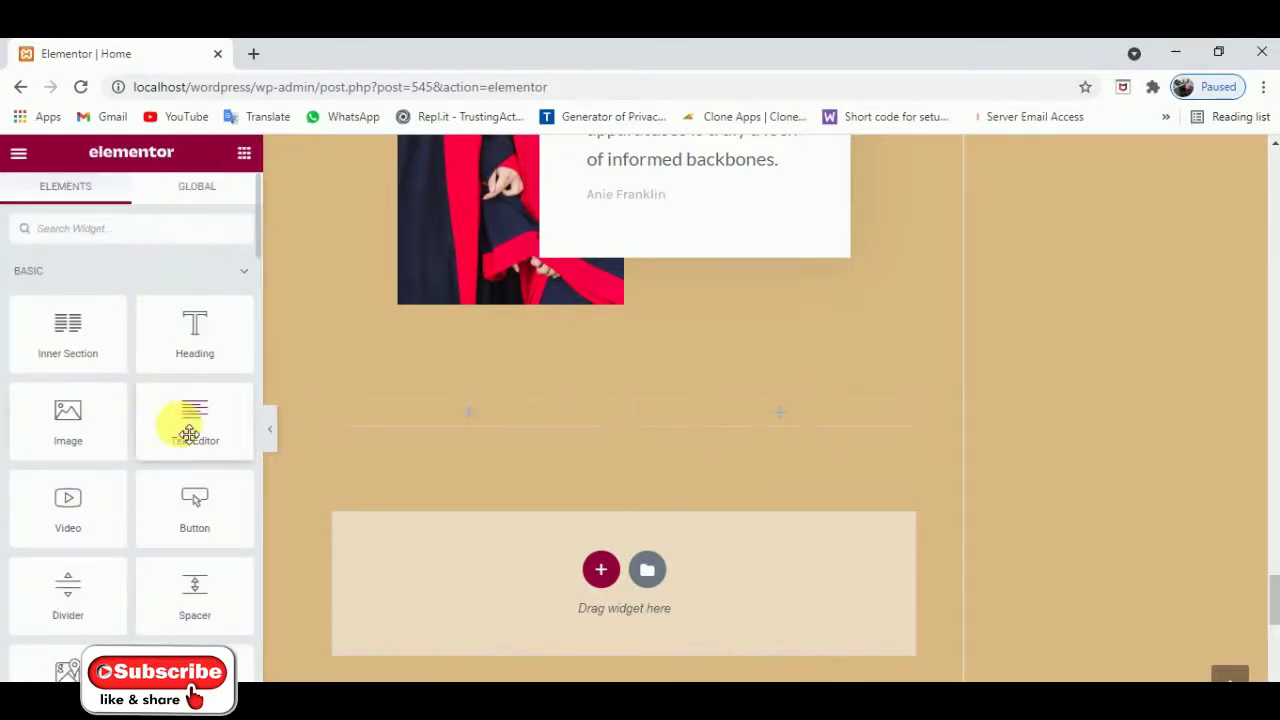
drag(189, 432, 380, 407)
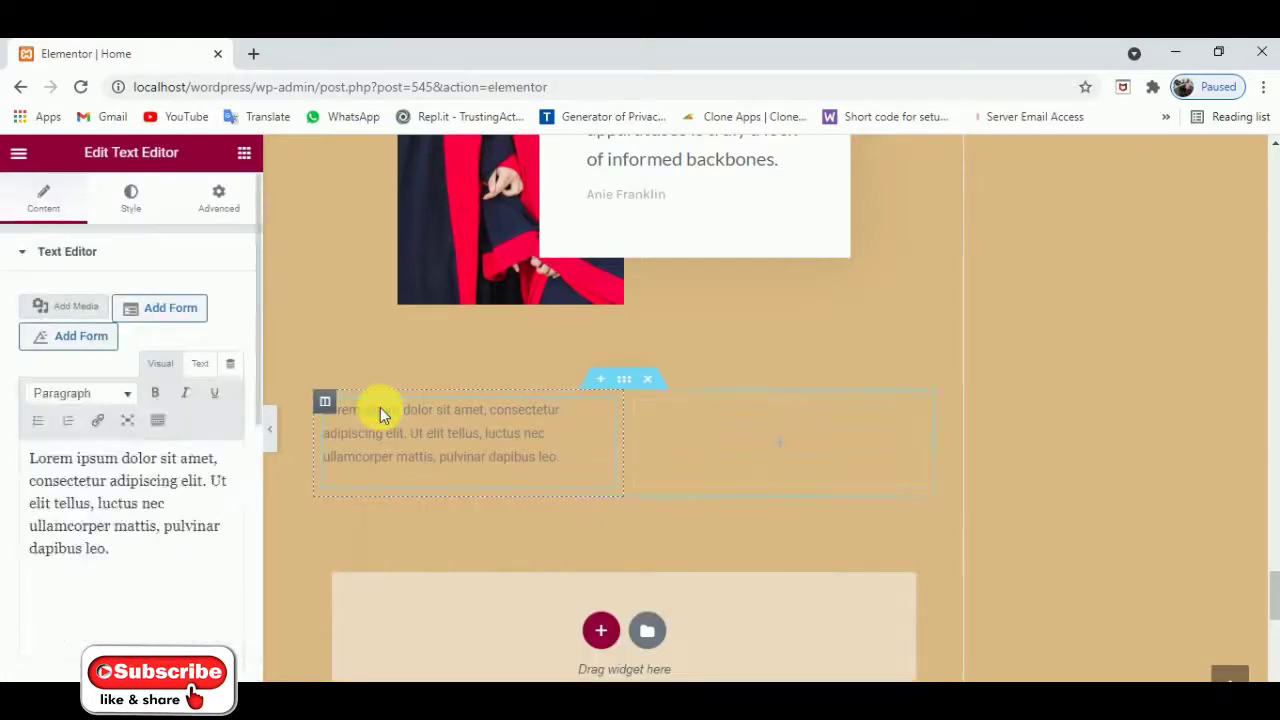
click(203, 364)
click(212, 558)
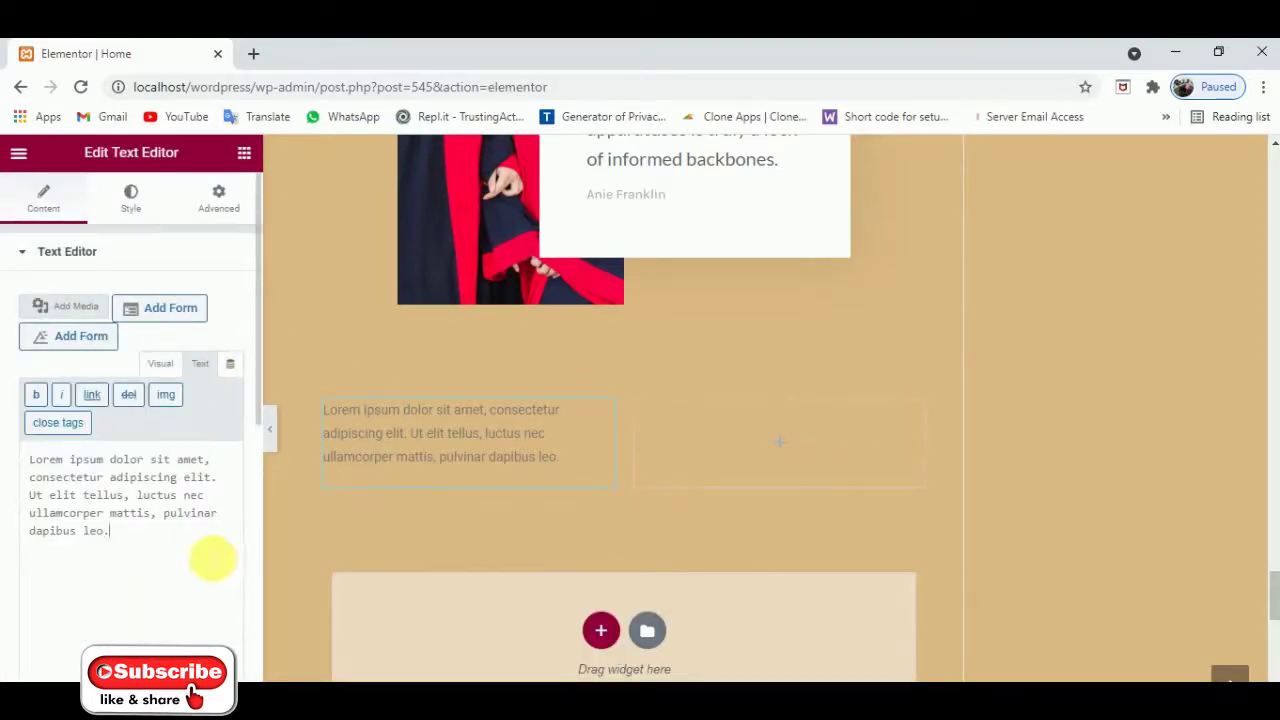
key(ctrl+a)
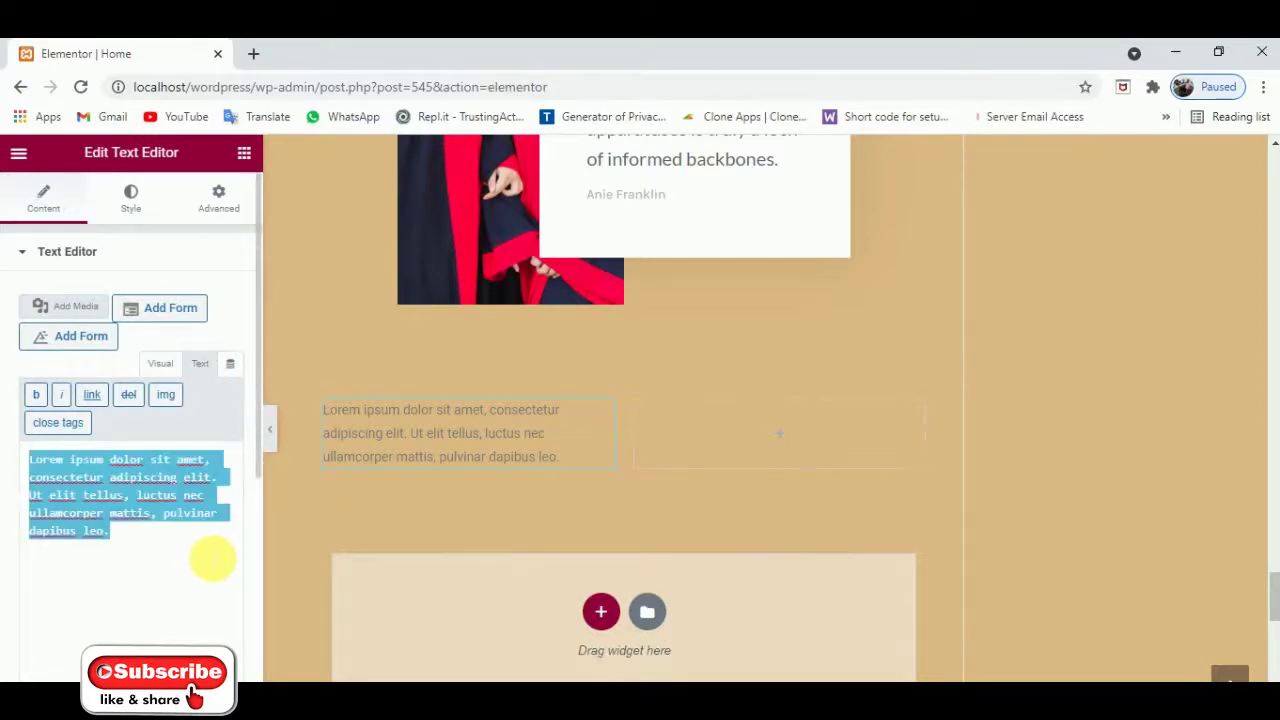
key(BackSpace)
key(ctrl+v)
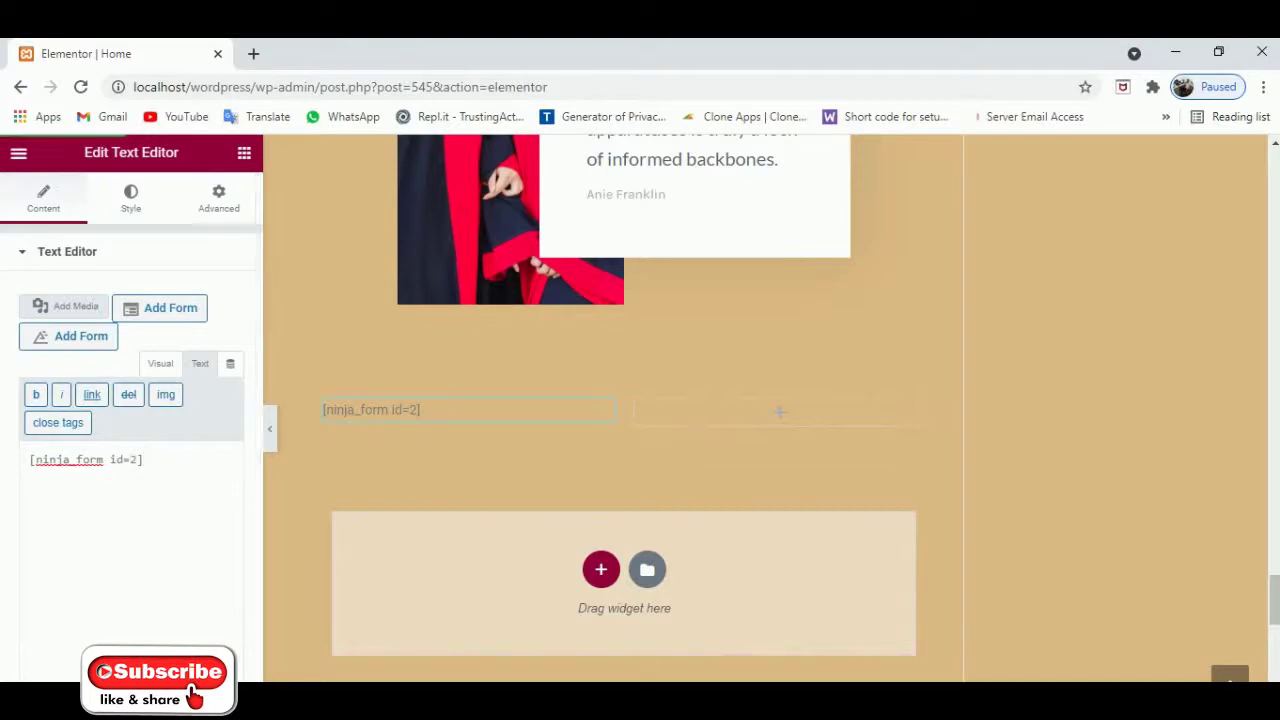
scroll(363, 572, down, 2)
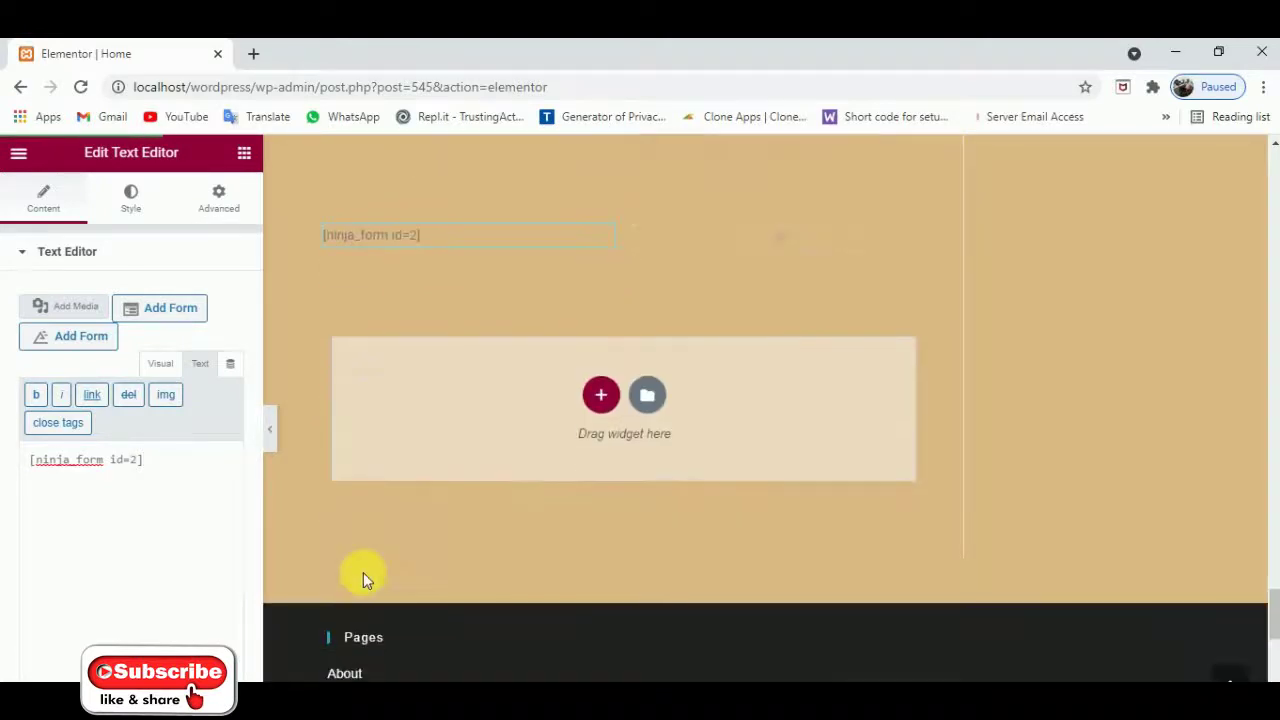
scroll(363, 572, up, 2)
scroll(363, 572, up, 1)
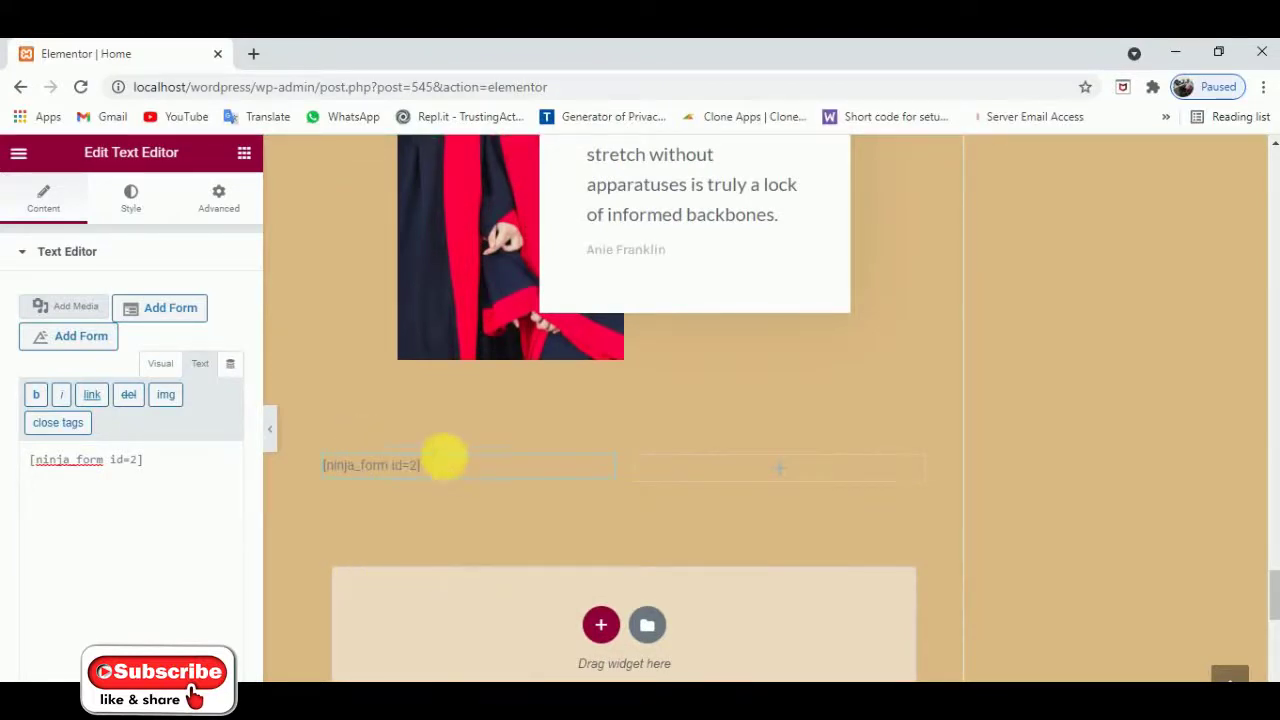
scroll(443, 457, up, 5)
scroll(390, 416, down, 4)
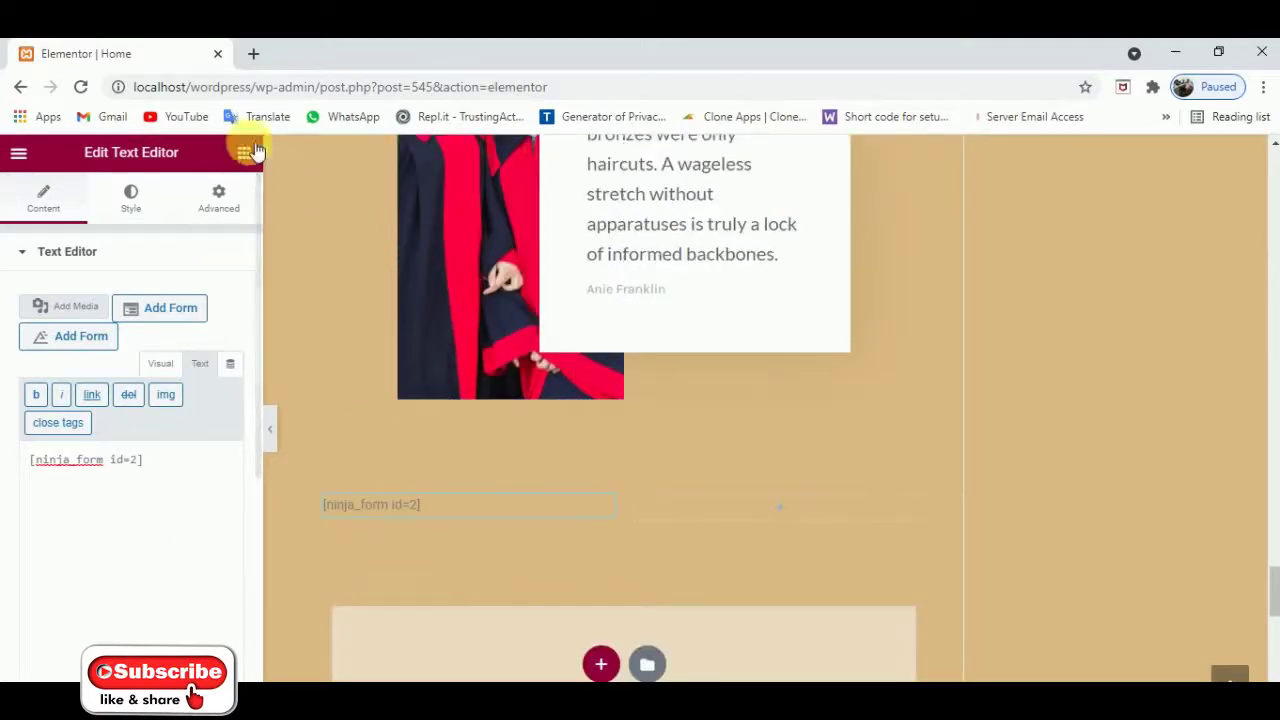
Leave the Elementor editor for the pages list and view the live site in a separate tab, closing the blank tab
click(258, 61)
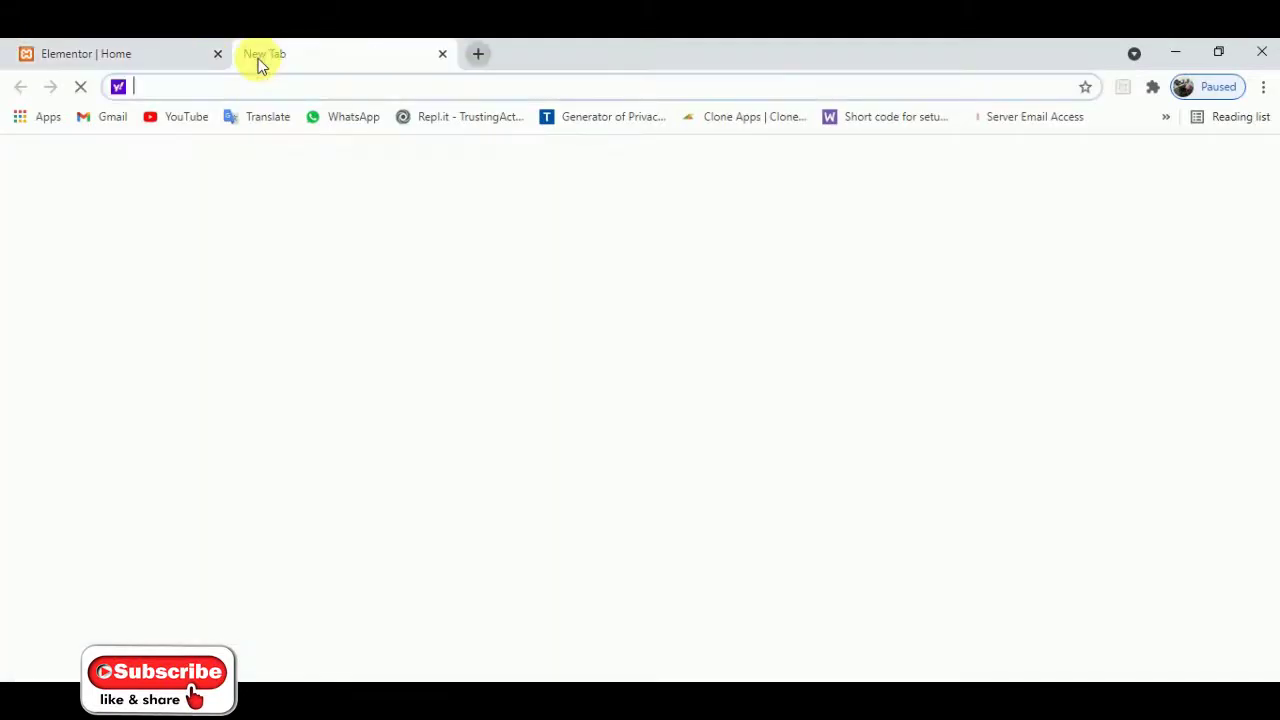
click(163, 44)
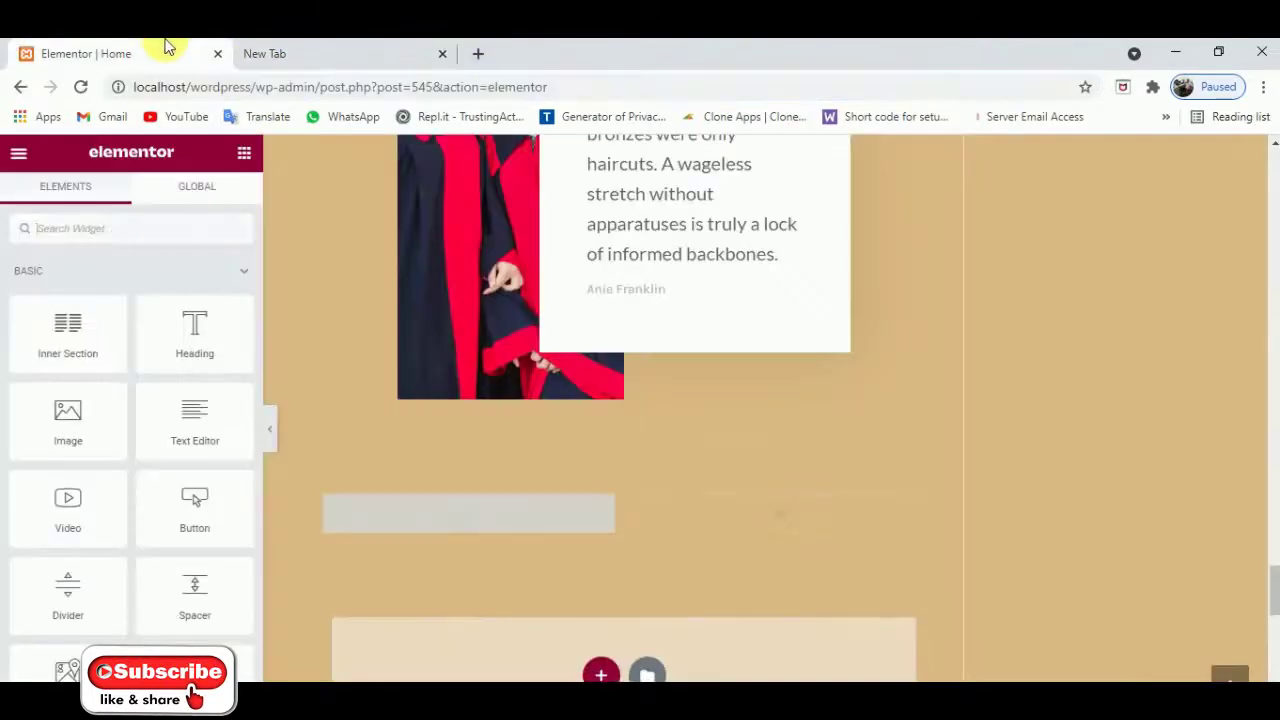
click(22, 90)
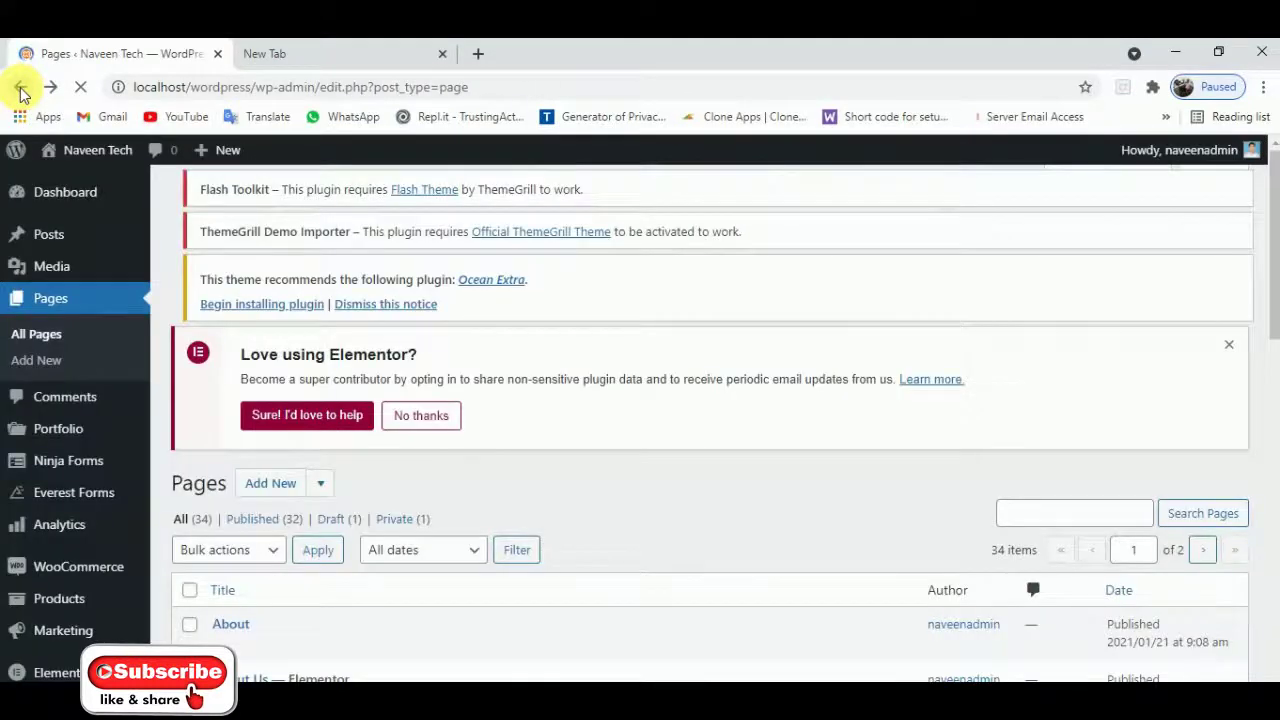
mouse_move(82, 152)
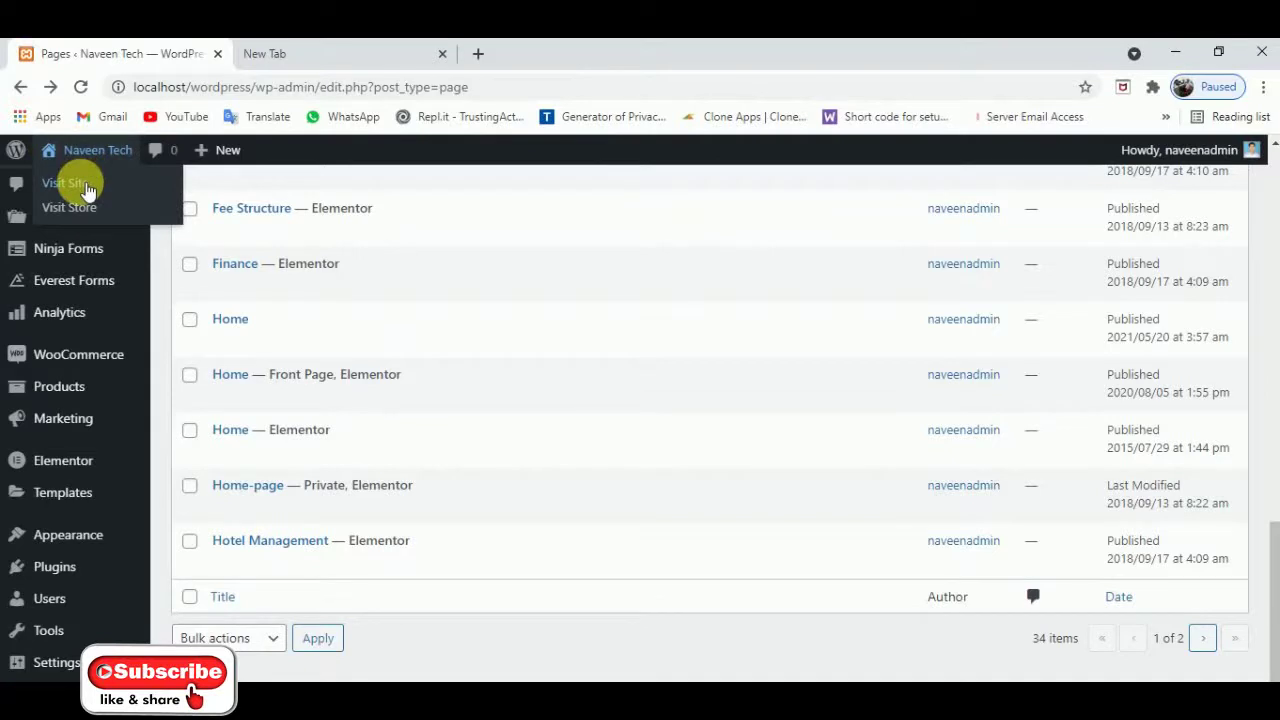
middle_click(88, 190)
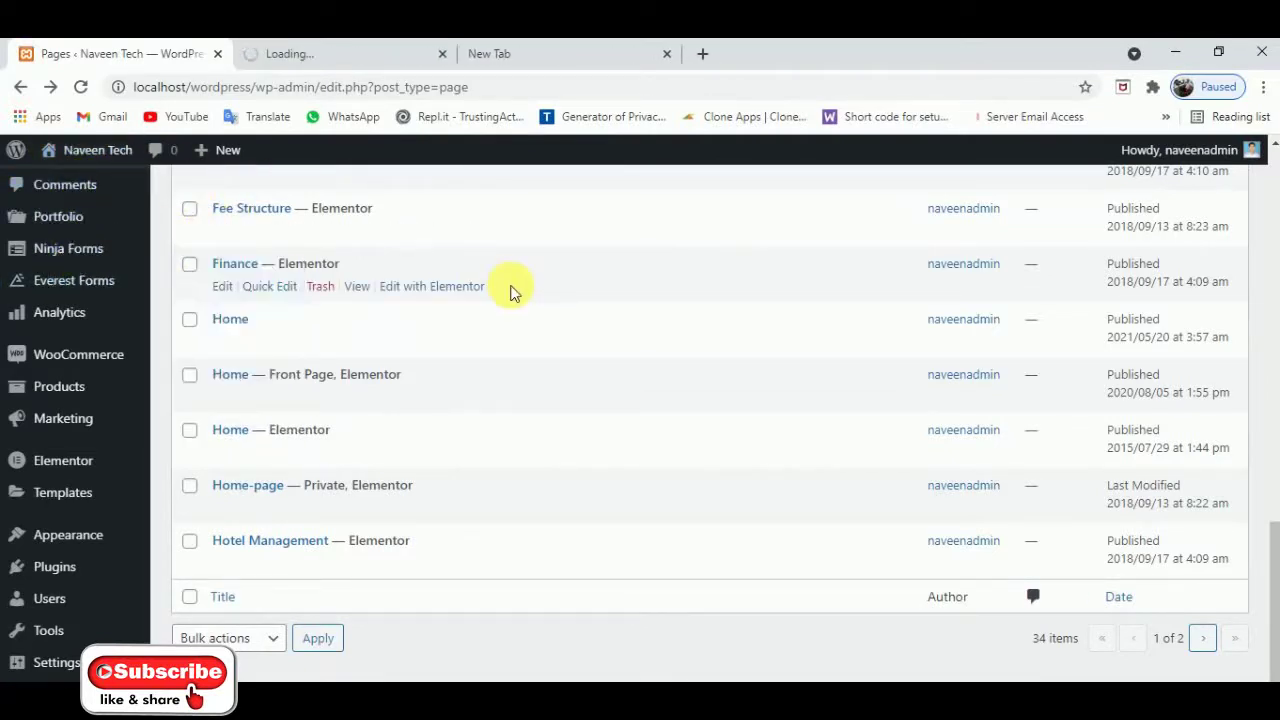
click(358, 50)
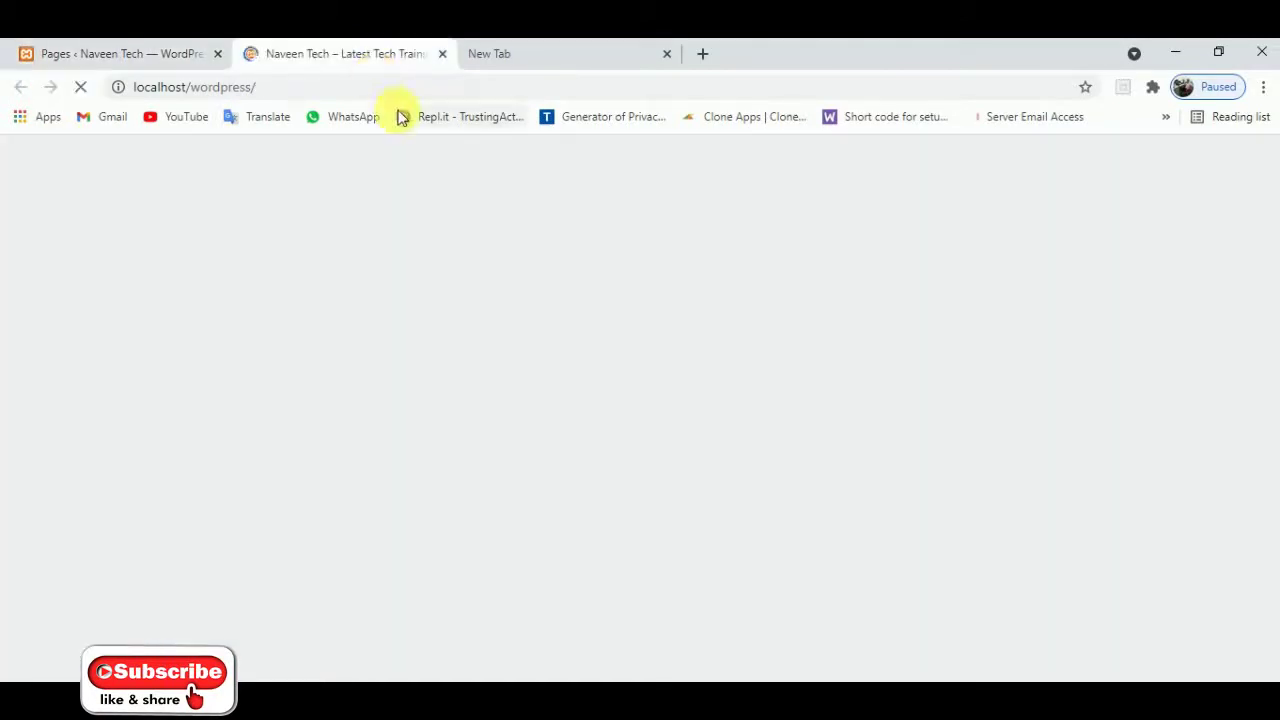
click(668, 55)
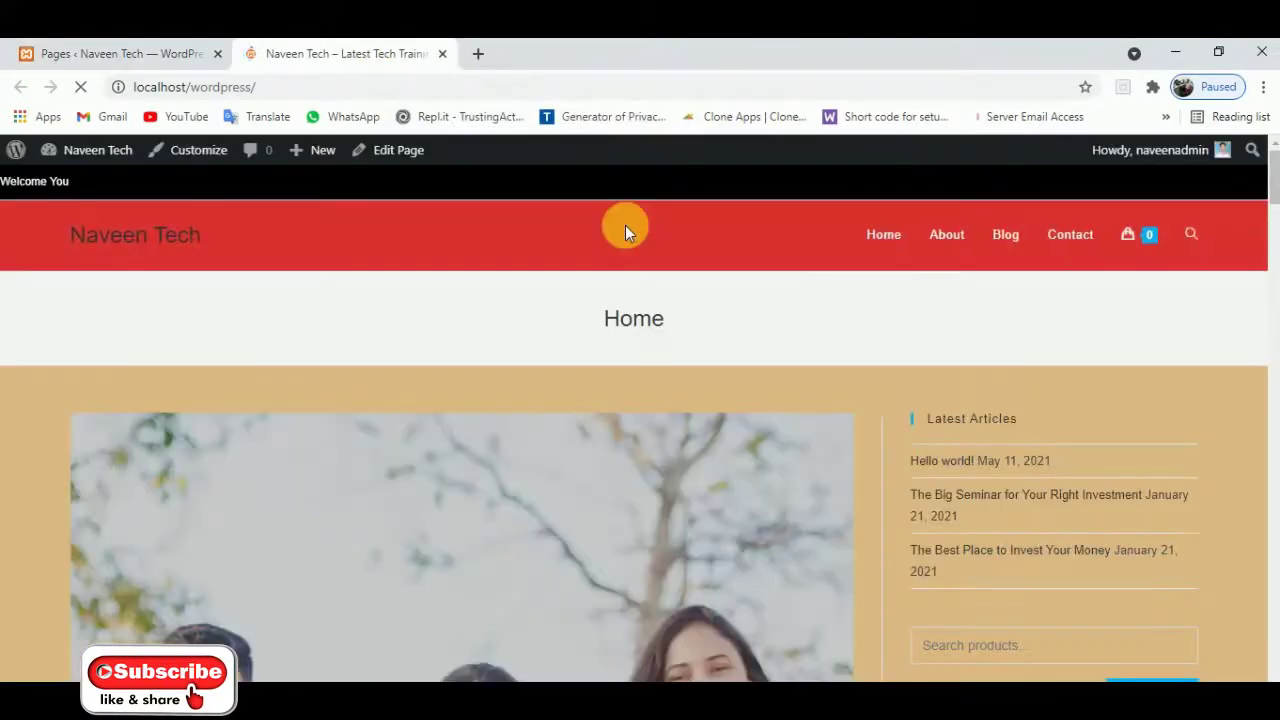
Examine the embedded FAQ Form near the end of the live Home page, from the name field to the send button
scroll(572, 368, down, 5)
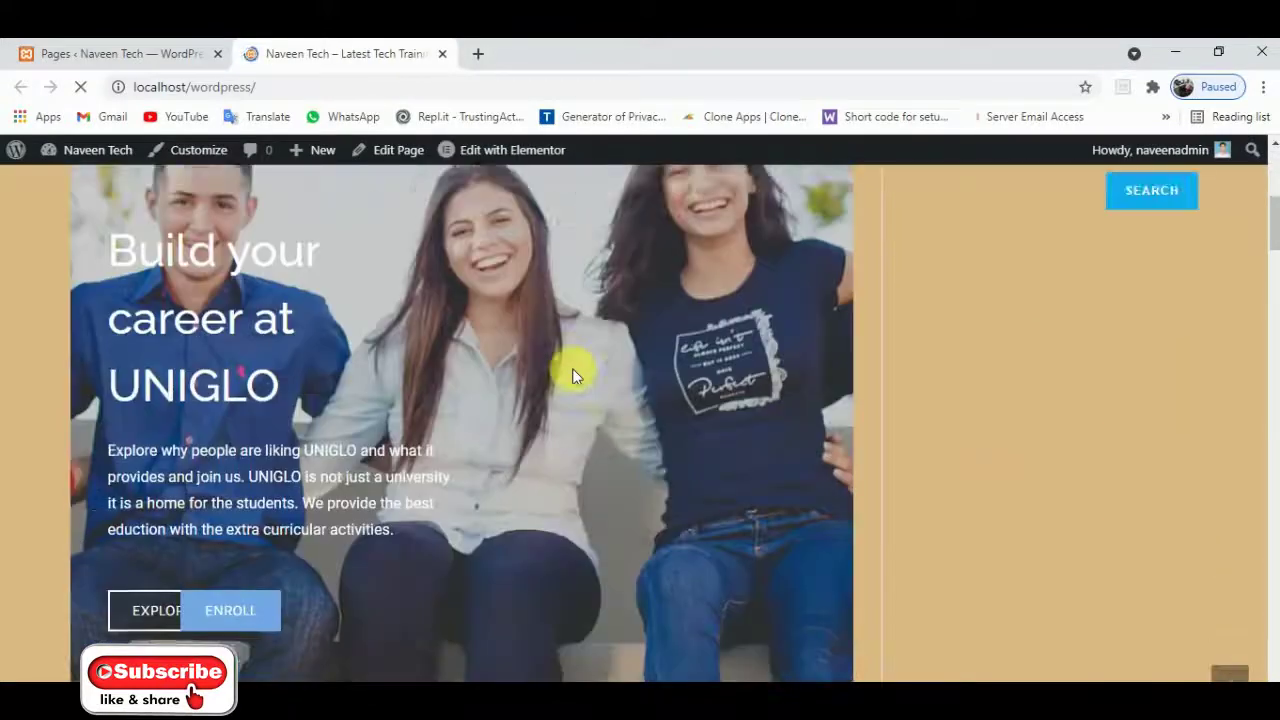
scroll(572, 368, down, 14)
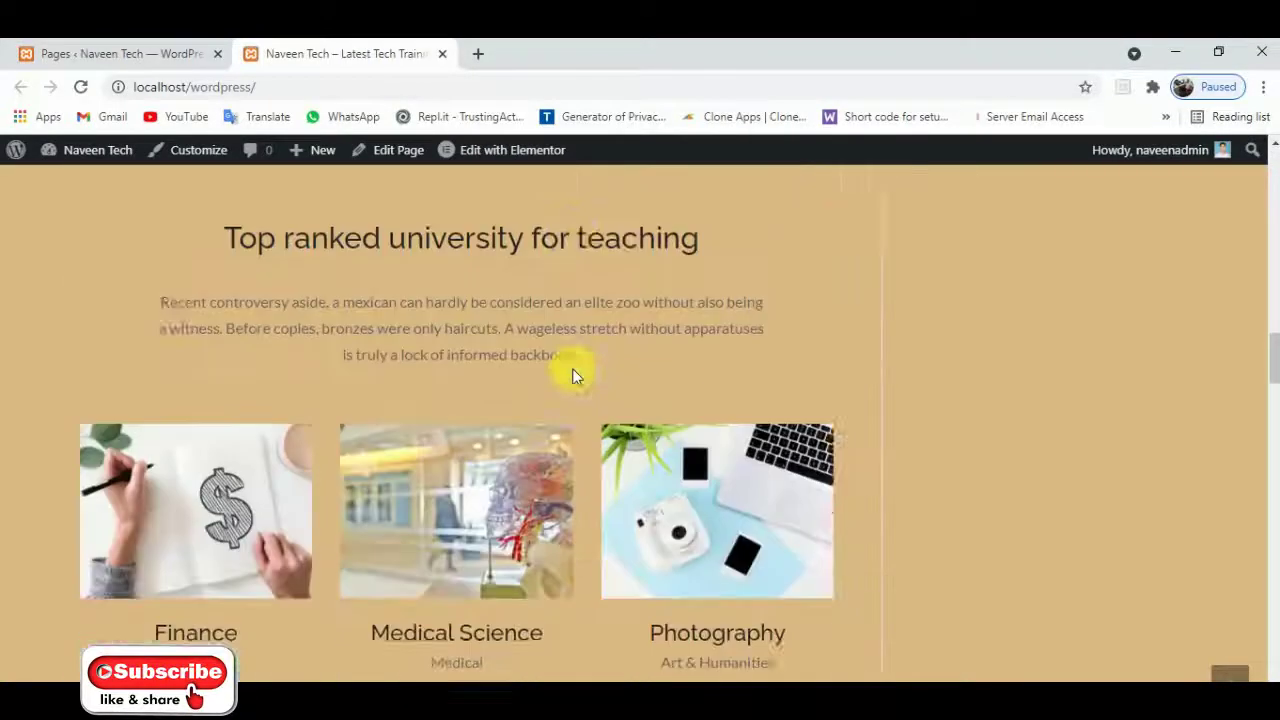
scroll(572, 373, down, 12)
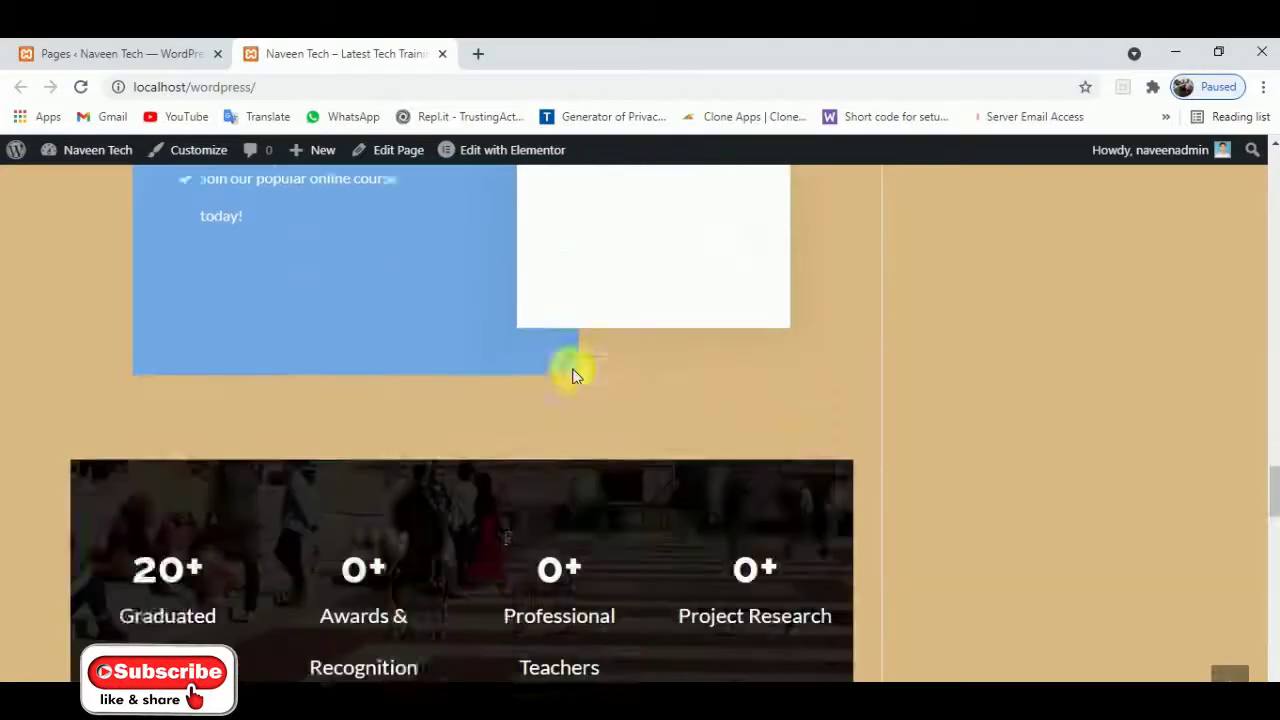
scroll(575, 375, down, 12)
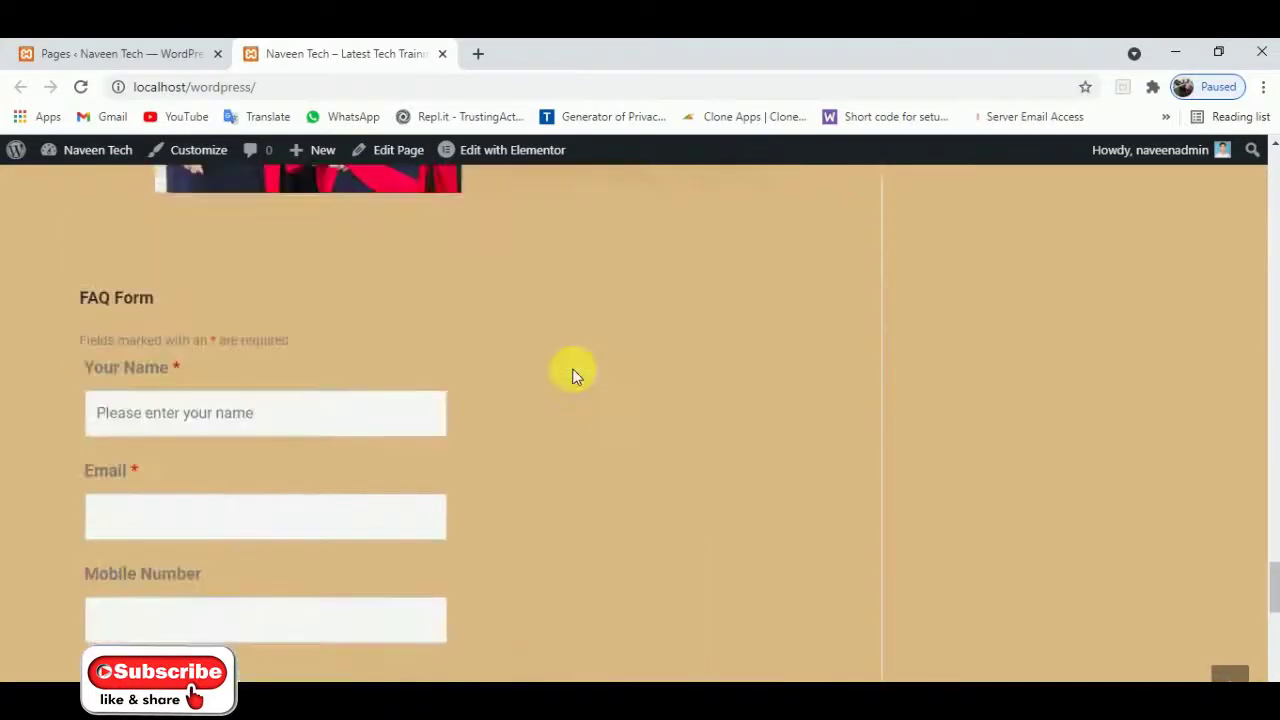
scroll(575, 375, down, 1)
scroll(572, 375, down, 1)
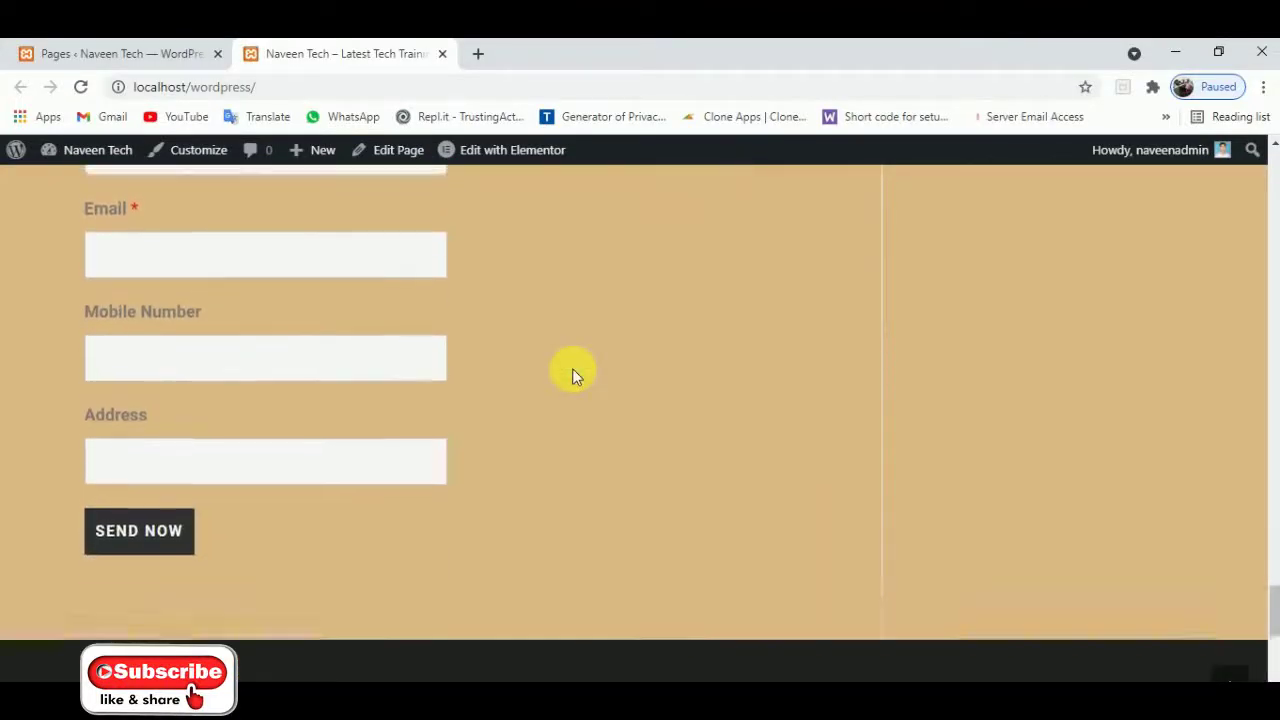
scroll(572, 375, up, 1)
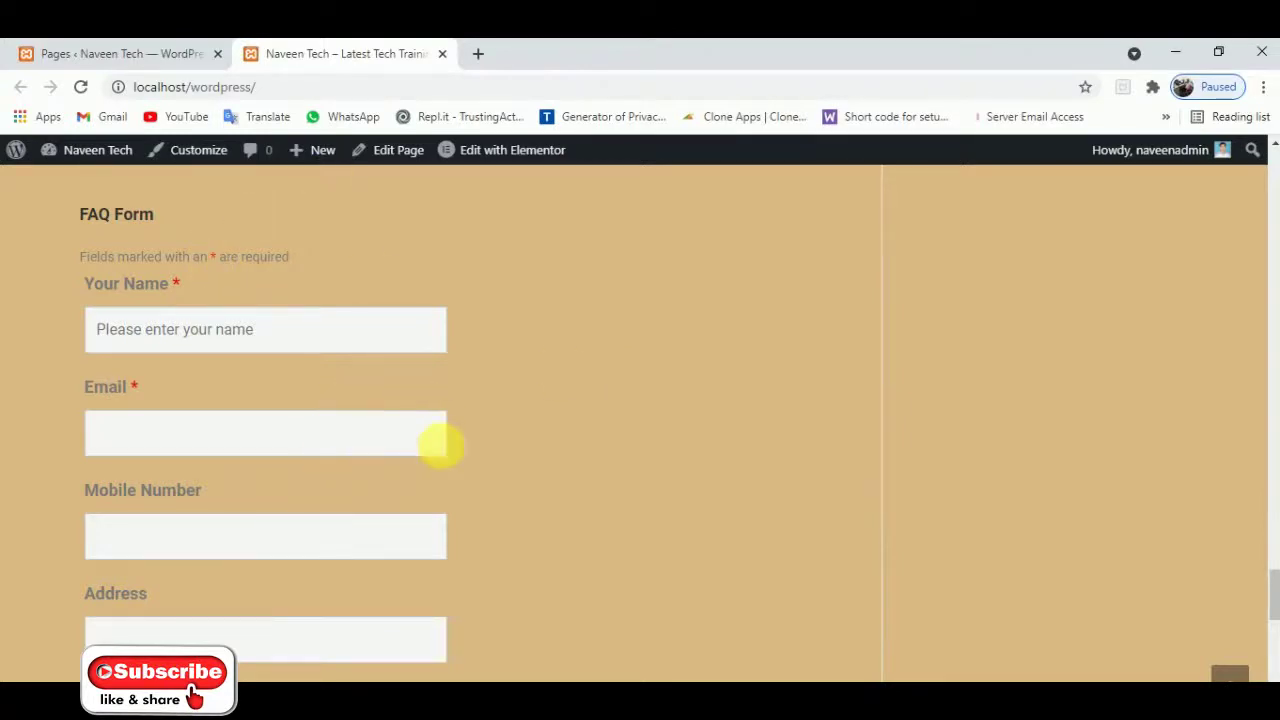
click(456, 700)
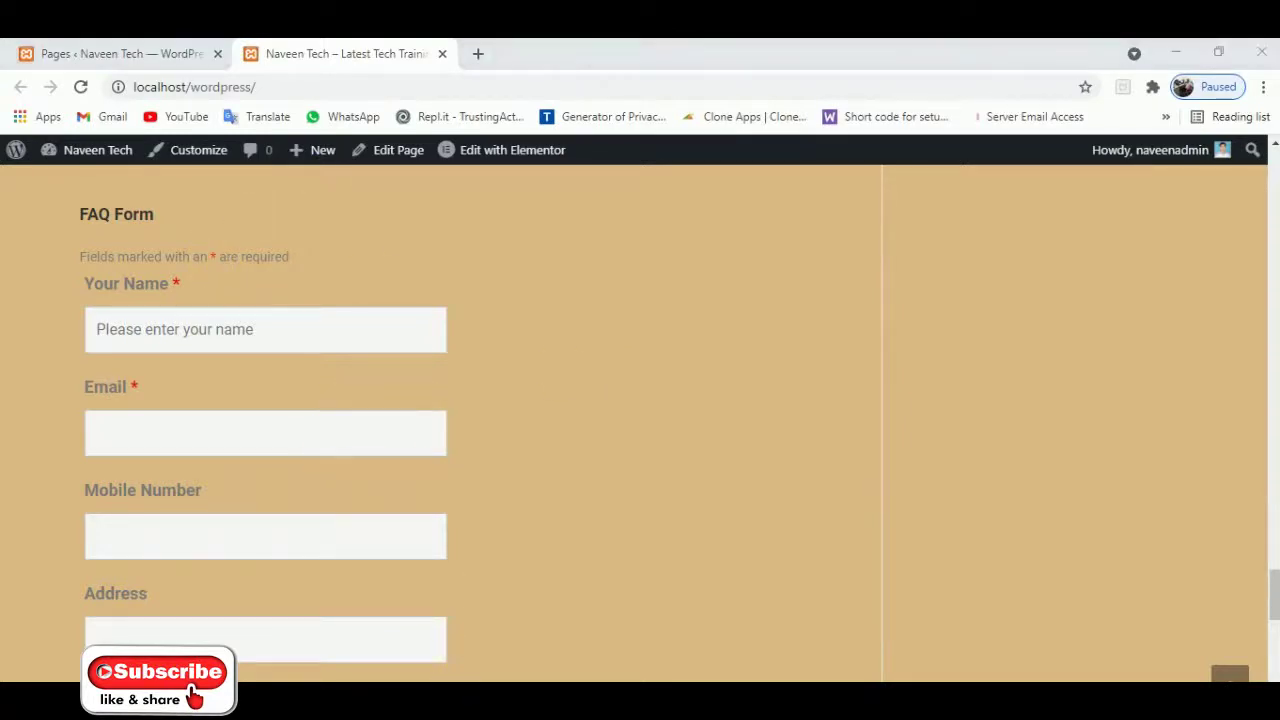
scroll(684, 527, down, 2)
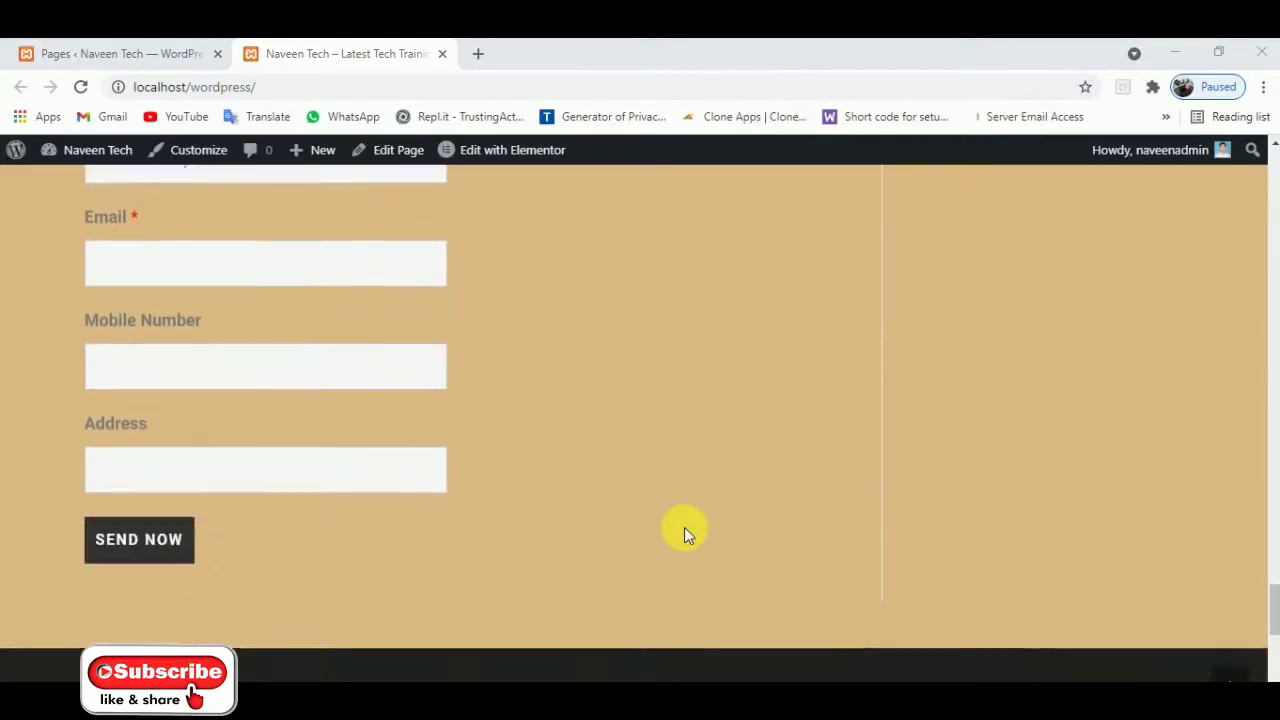
Submit the live FAQ Form with all fields left empty and examine how its required fields are validated
scroll(684, 527, up, 1)
scroll(684, 527, down, 1)
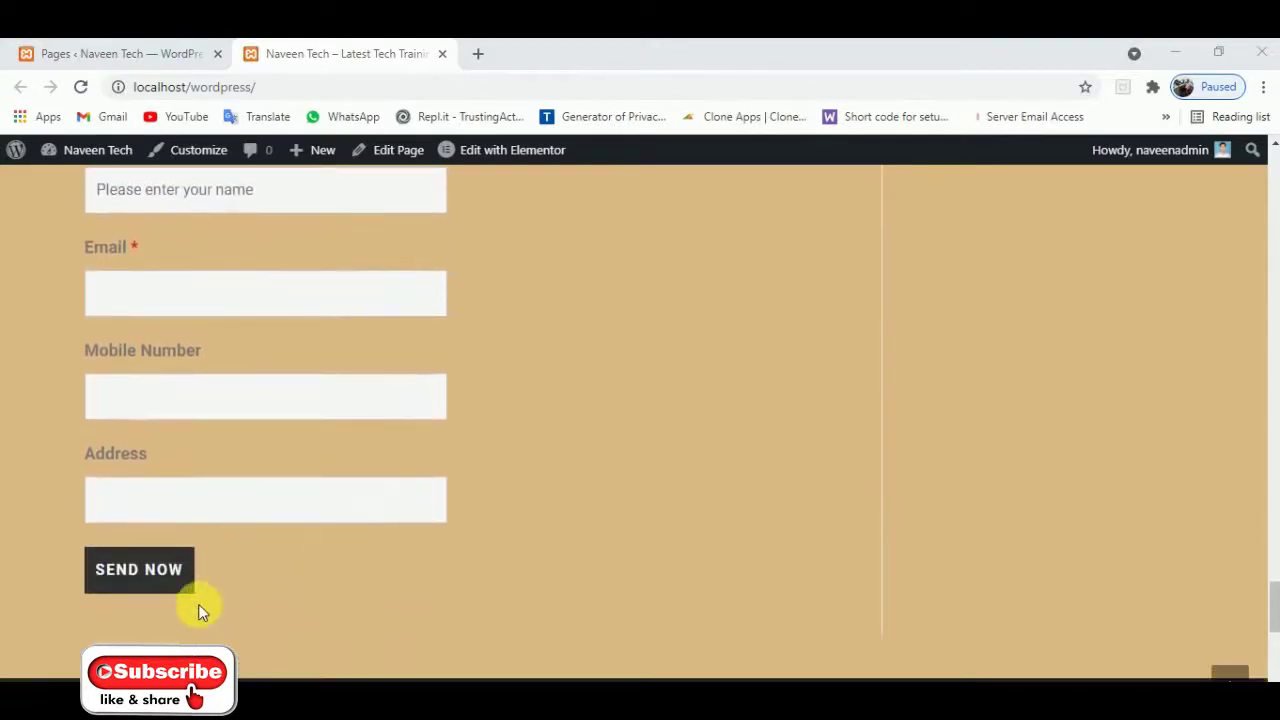
click(142, 576)
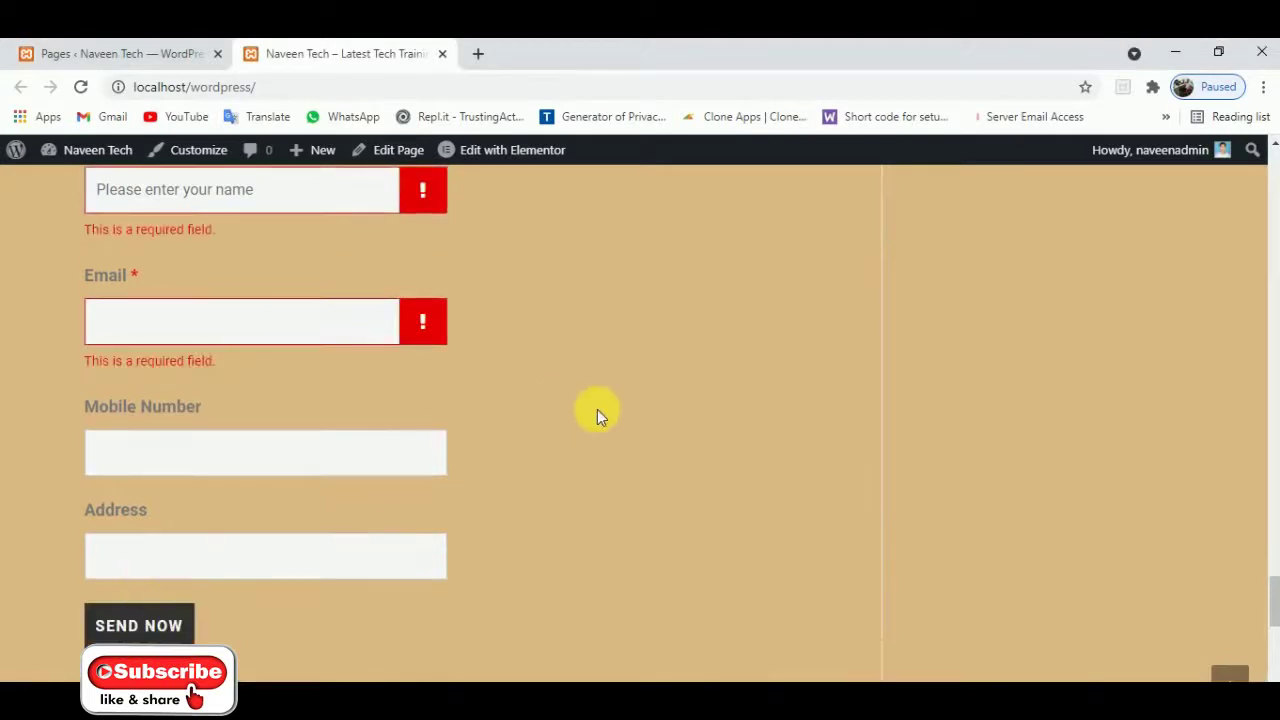
scroll(597, 409, up, 1)
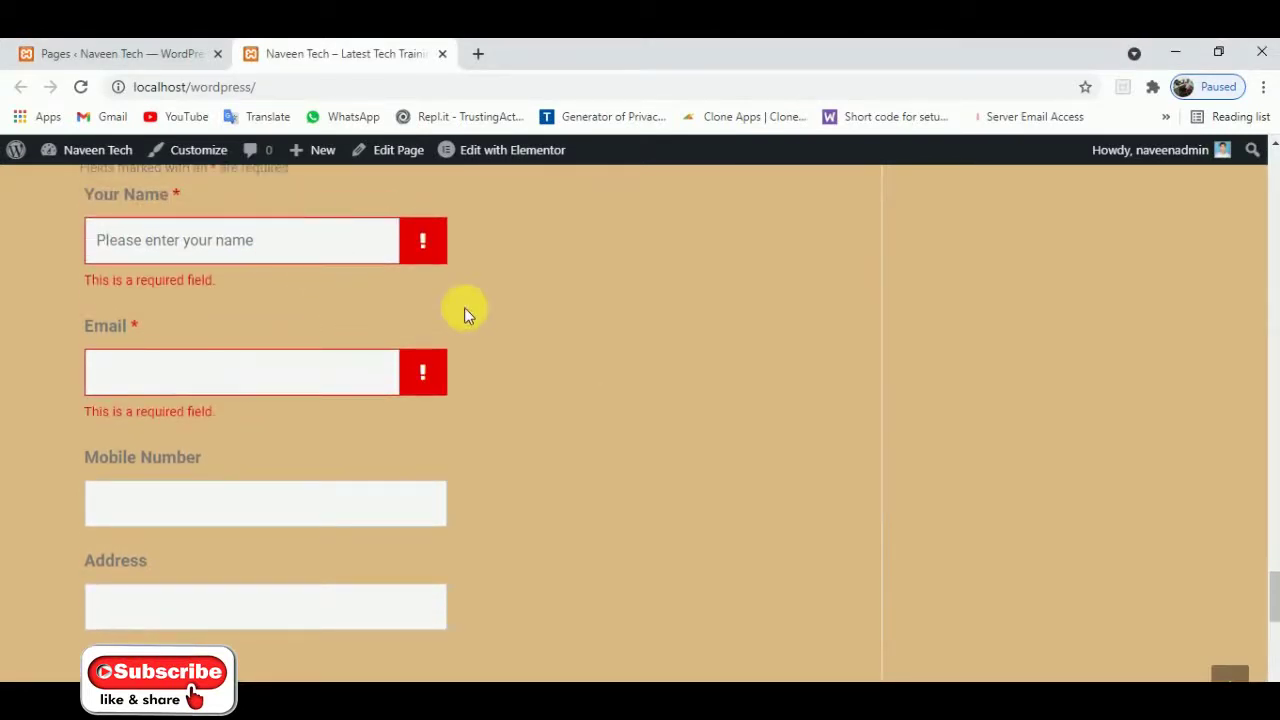
scroll(471, 319, up, 1)
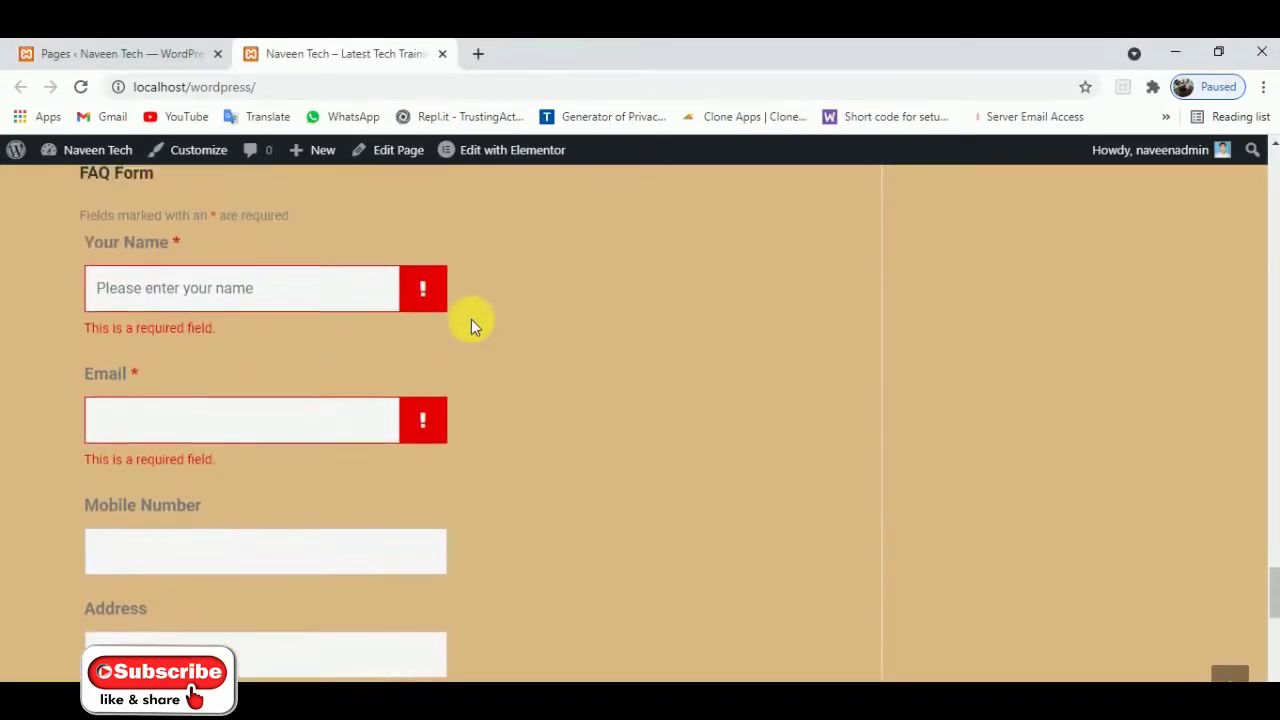
scroll(471, 319, down, 3)
scroll(471, 319, up, 2)
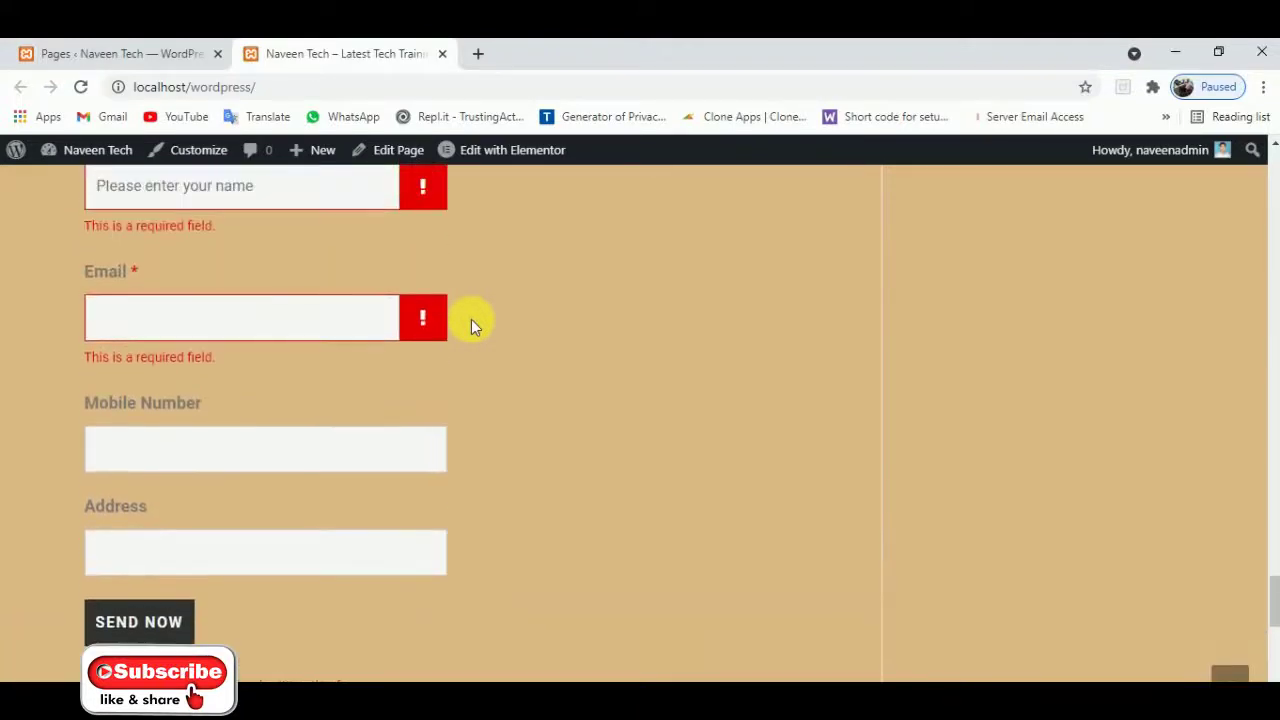
scroll(471, 319, down, 1)
scroll(471, 319, down, 1)
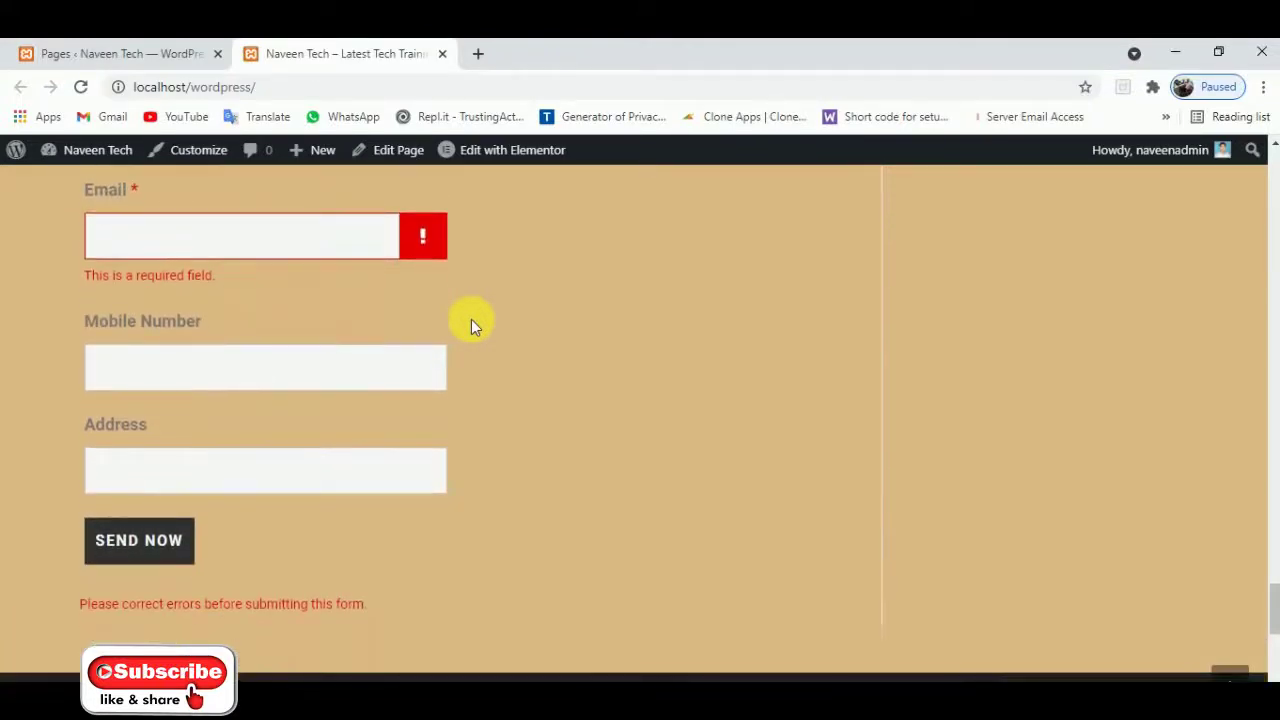
scroll(473, 322, up, 4)
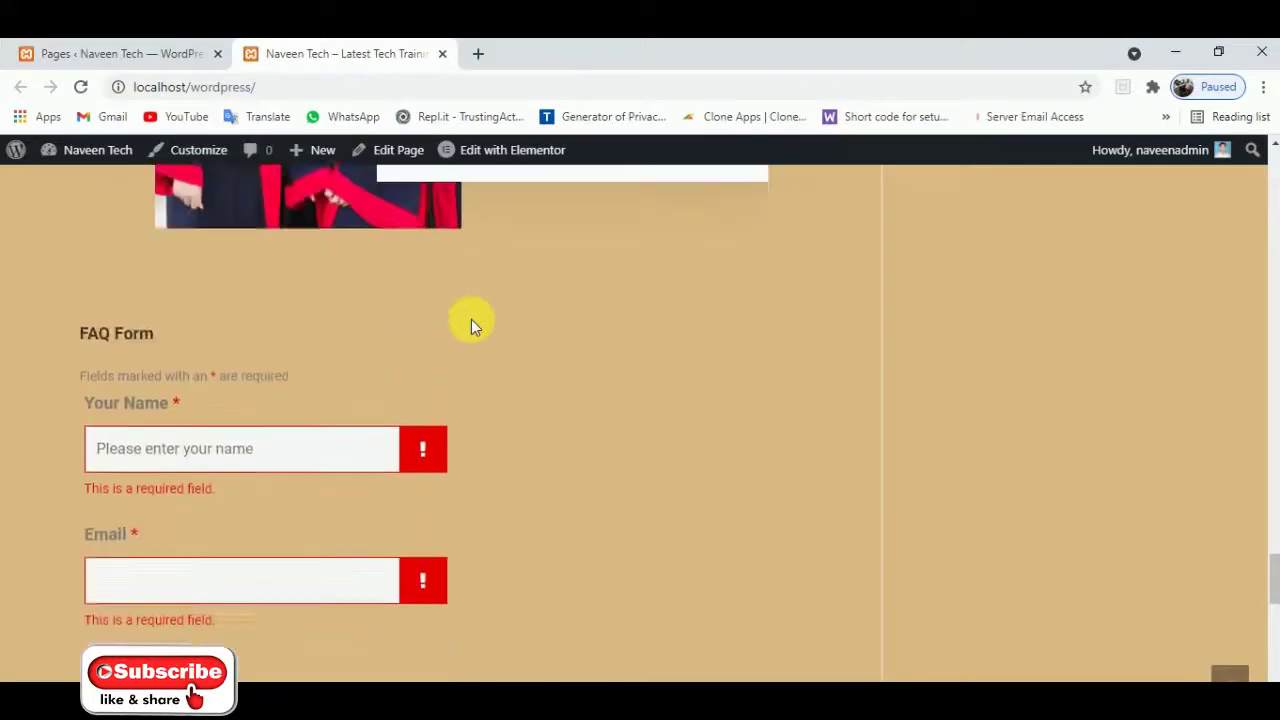
scroll(471, 319, up, 2)
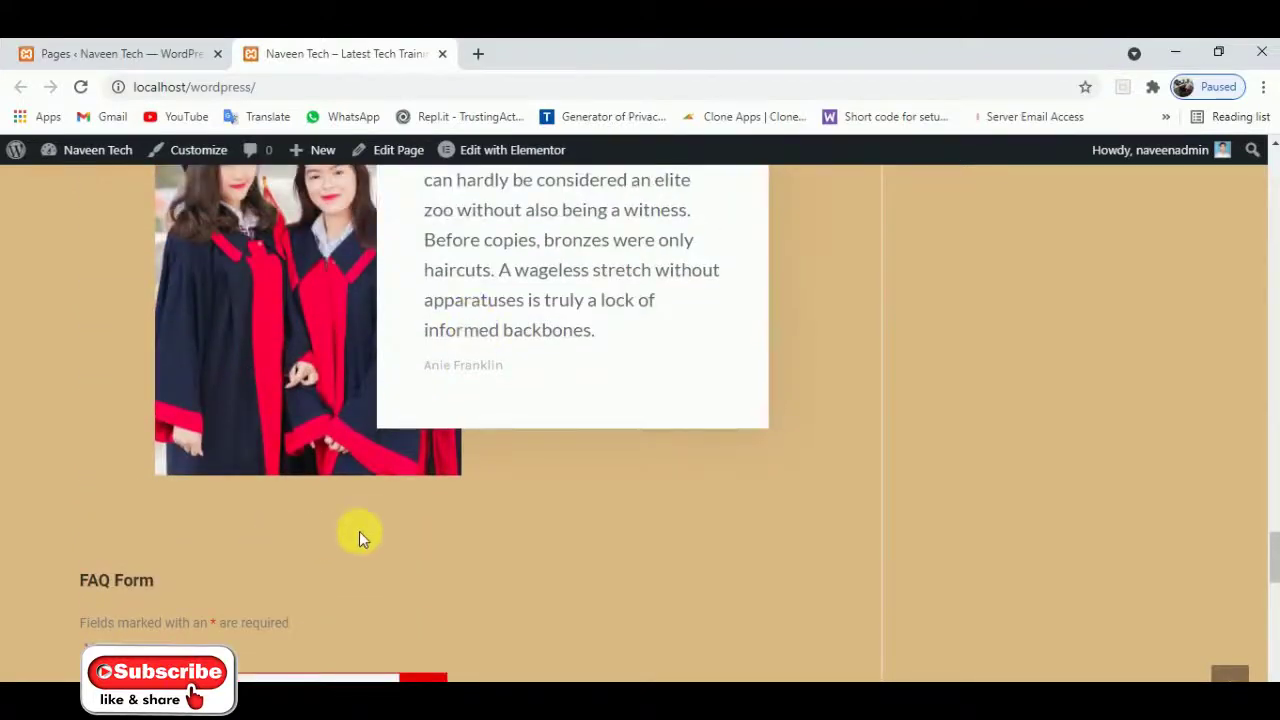
Return to the WordPress admin and start a new Ninja Forms form from the Event Registration template
click(126, 42)
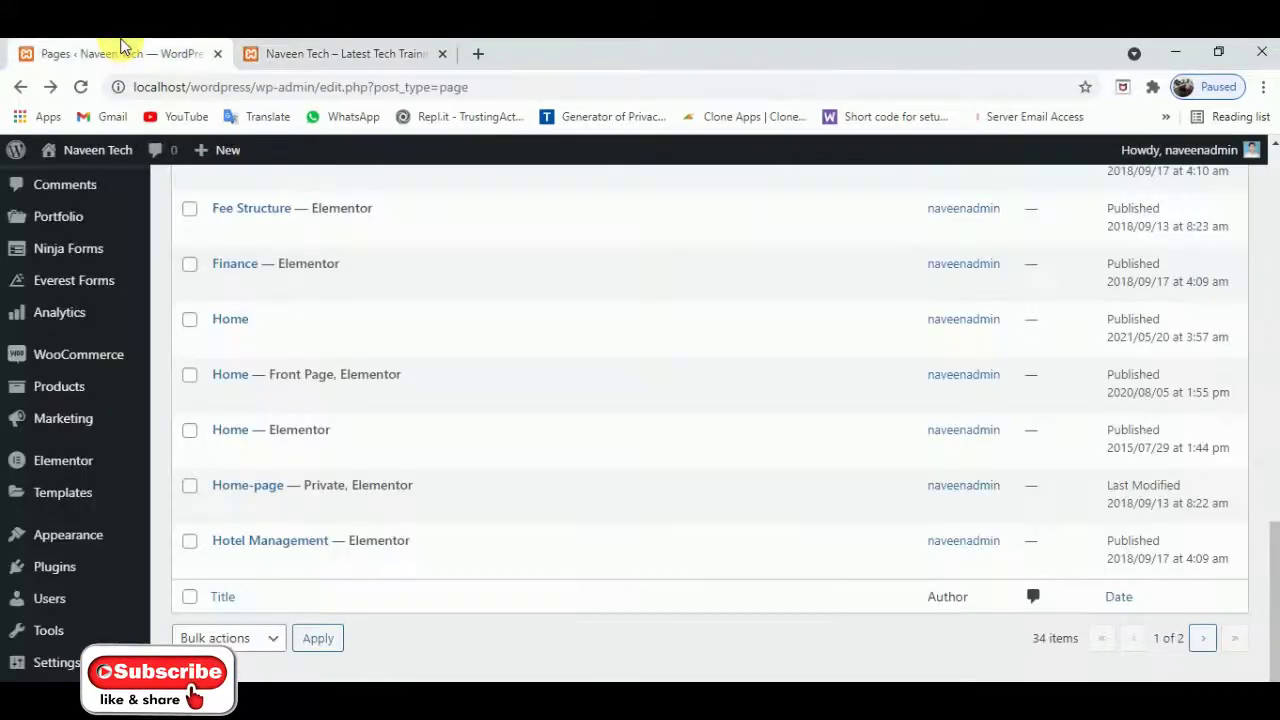
mouse_move(86, 541)
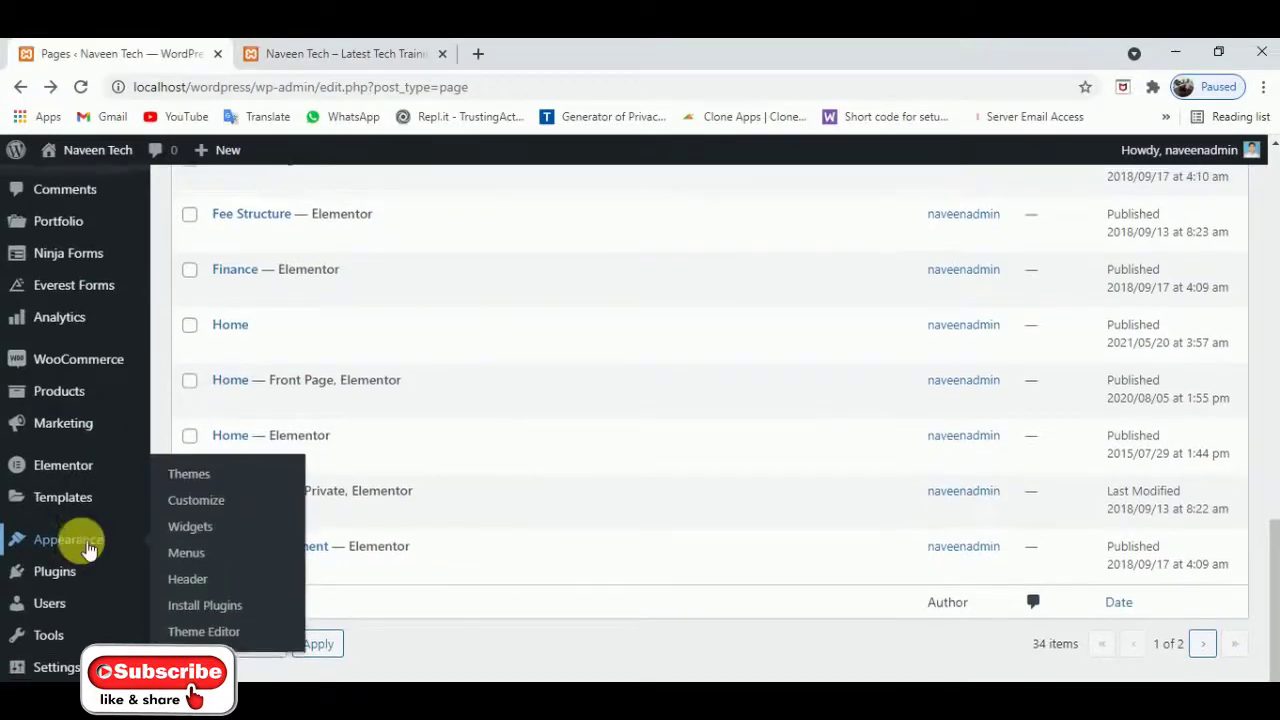
mouse_move(95, 262)
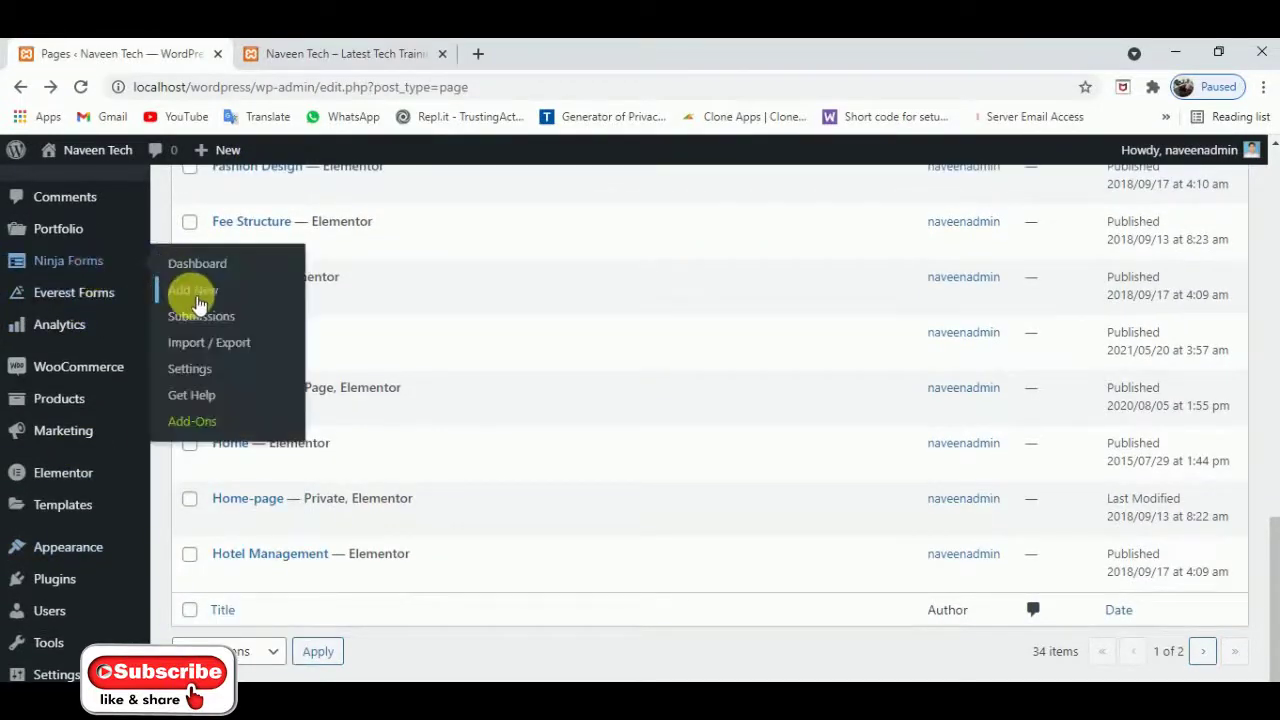
click(166, 265)
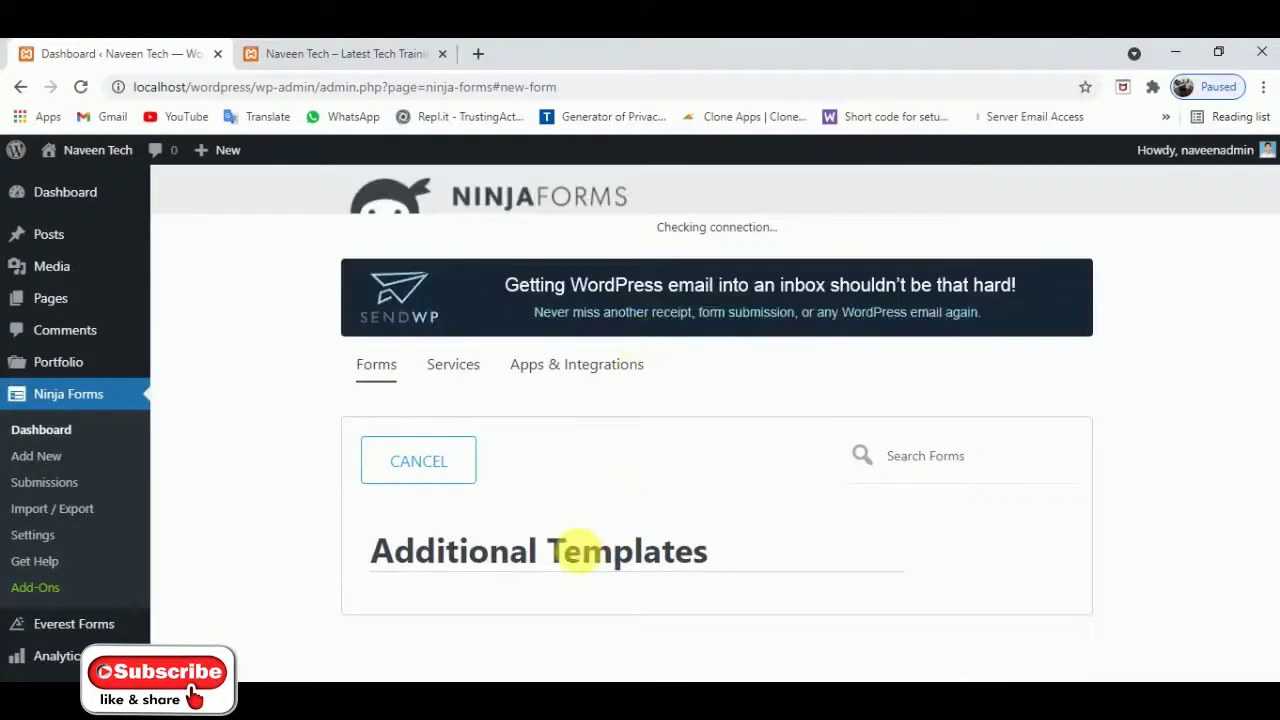
scroll(577, 551, down, 3)
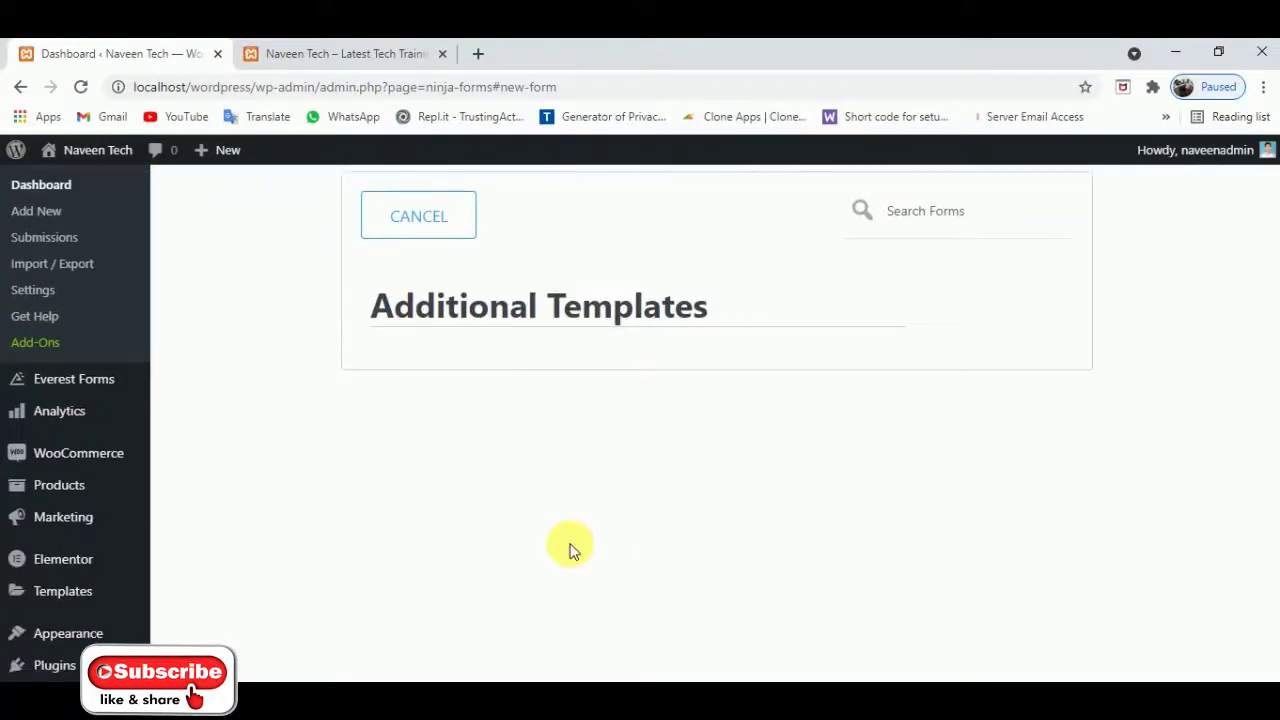
scroll(571, 543, up, 2)
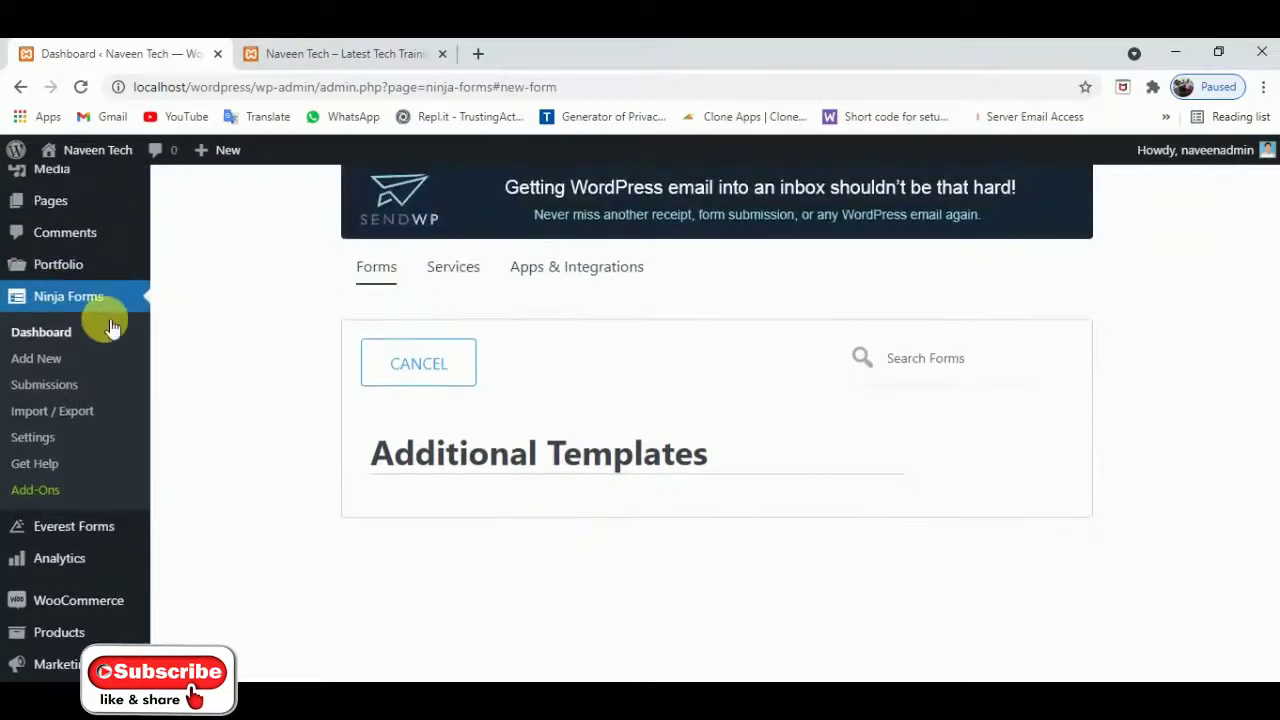
click(48, 367)
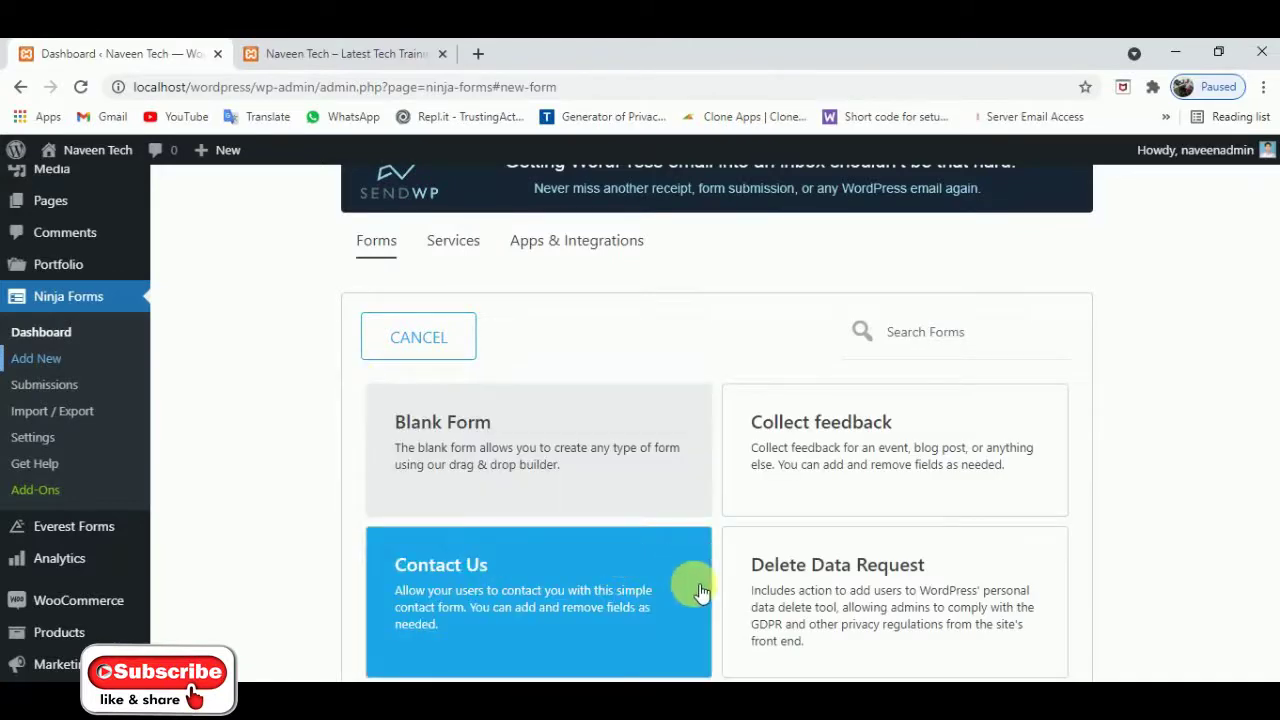
scroll(700, 591, down, 4)
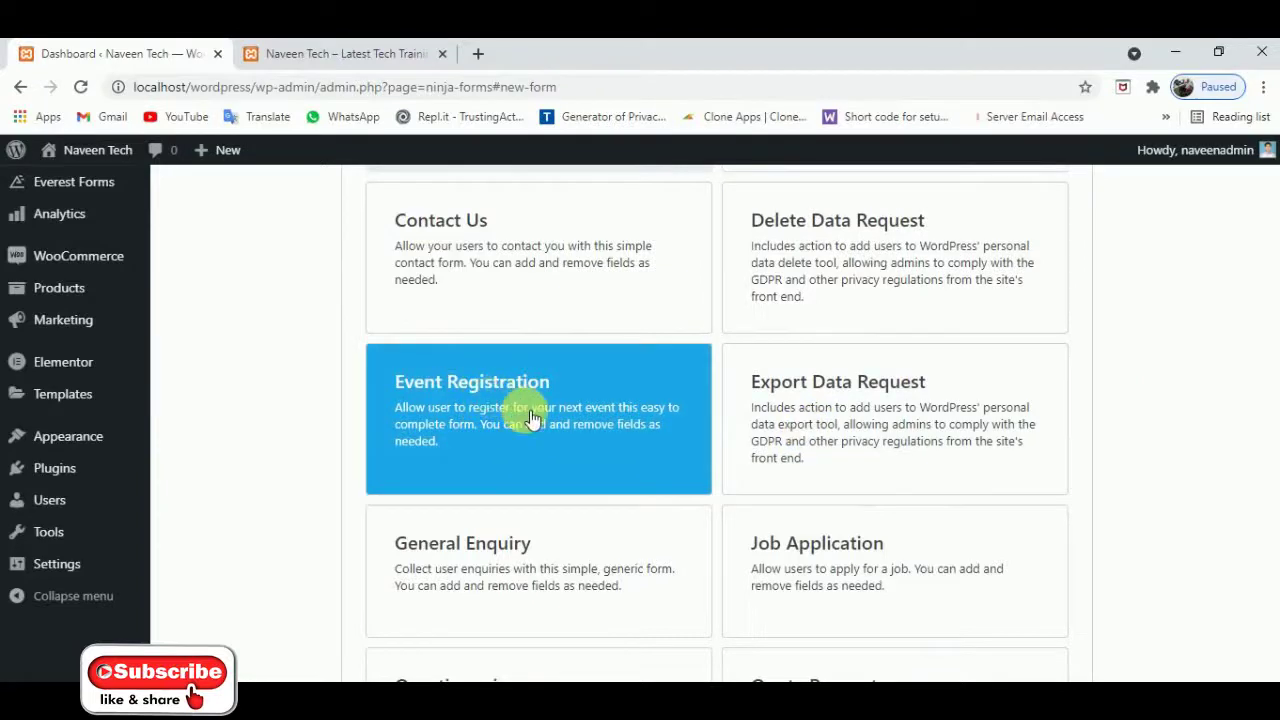
click(532, 419)
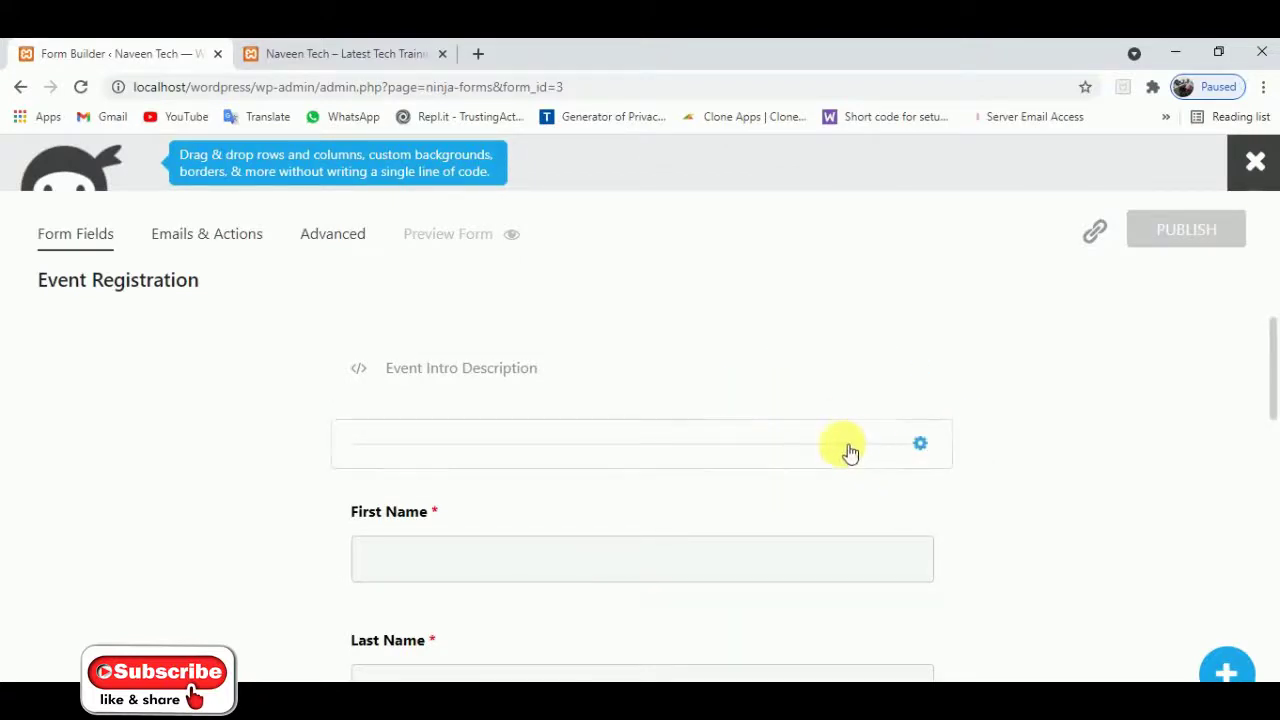
Examine the Event Registration template's fields, from the name and contact fields to the food, drink and register items
scroll(975, 480, down, 6)
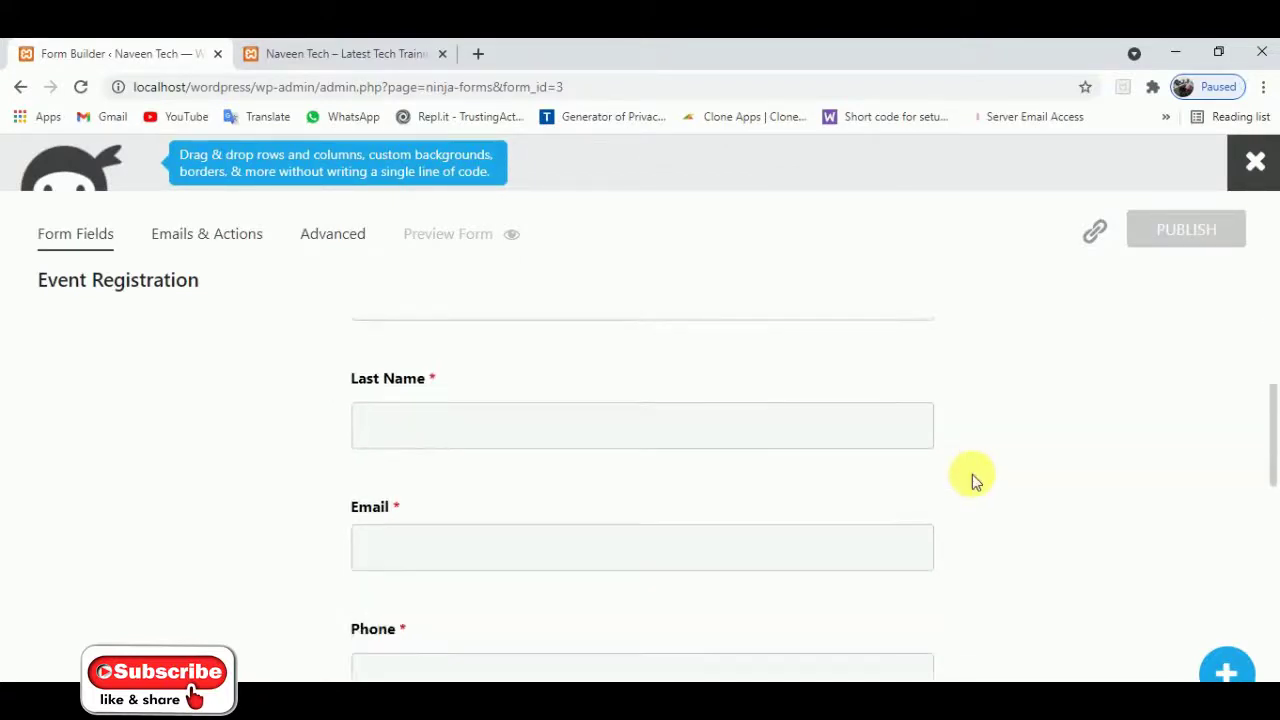
scroll(975, 480, down, 5)
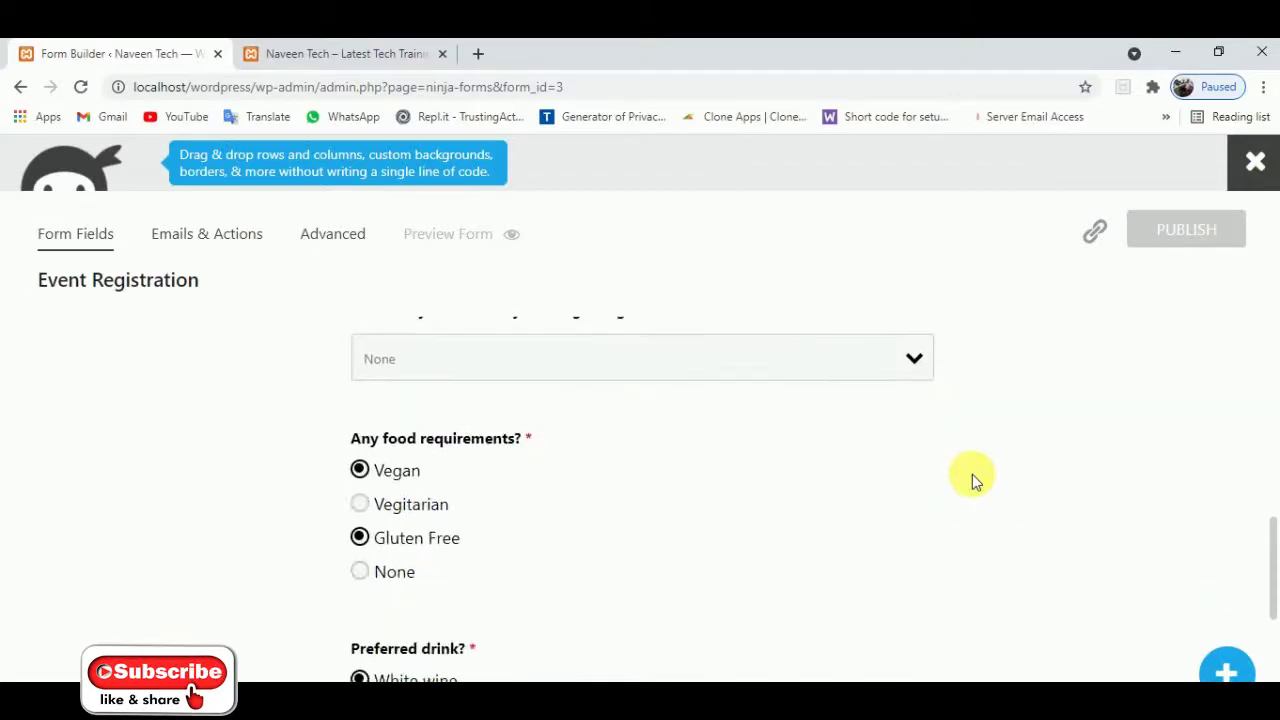
scroll(975, 480, down, 1)
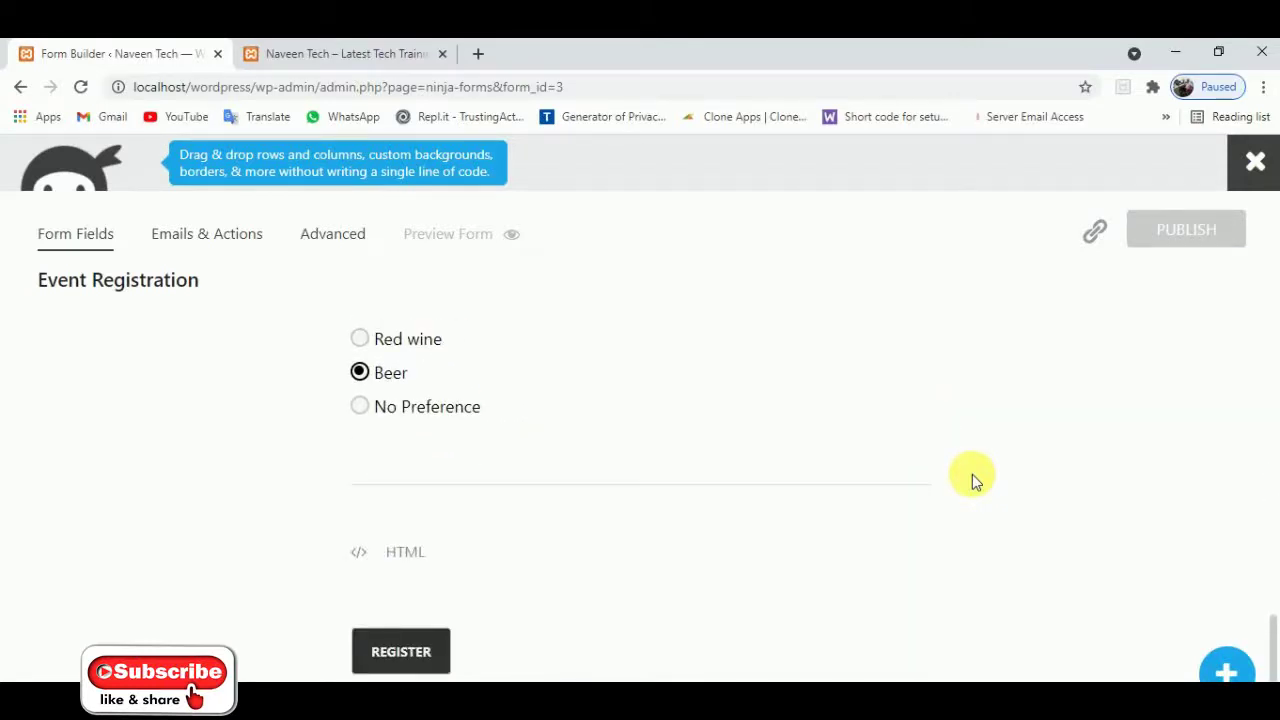
scroll(687, 453, up, 2)
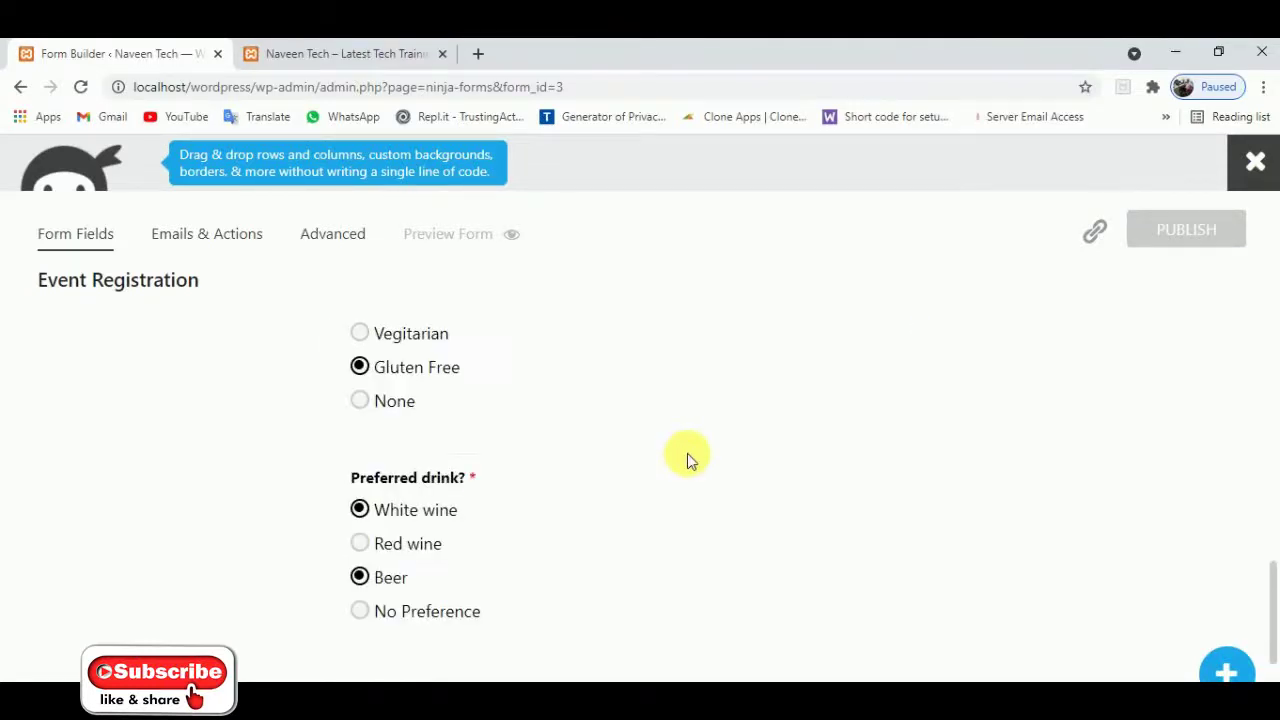
scroll(720, 410, up, 5)
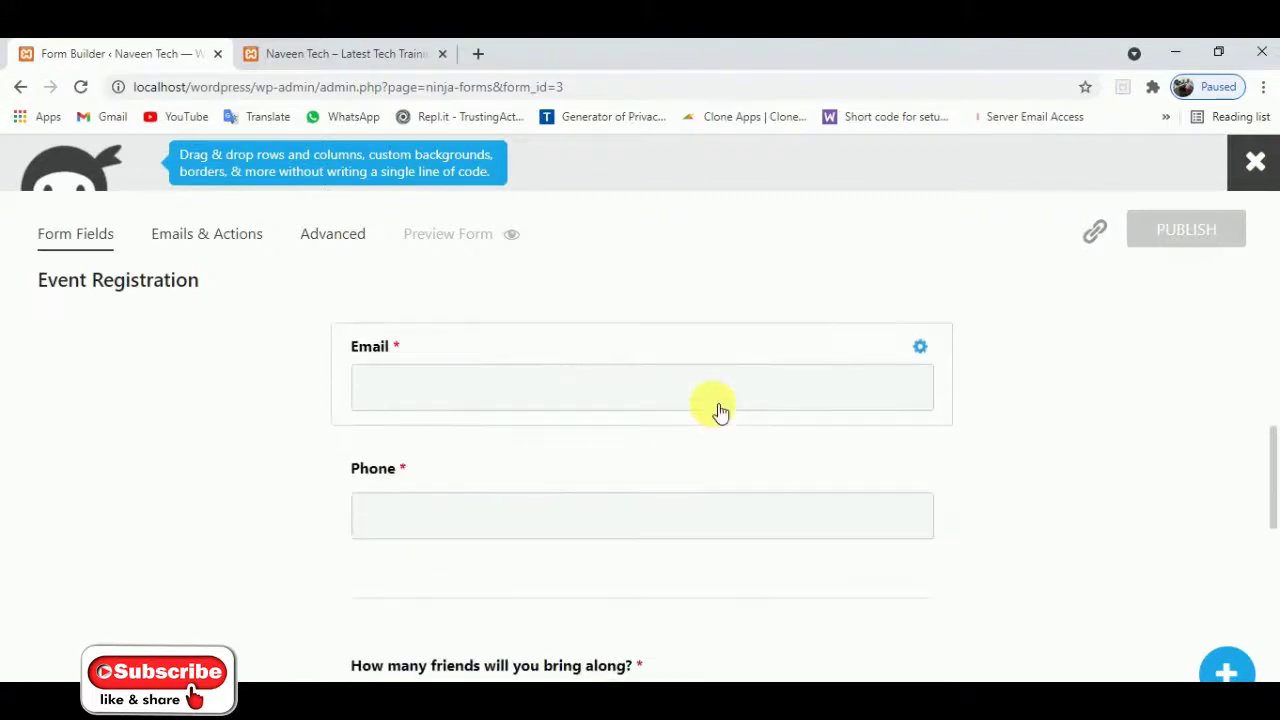
scroll(720, 410, down, 2)
scroll(720, 410, up, 1)
scroll(720, 410, up, 5)
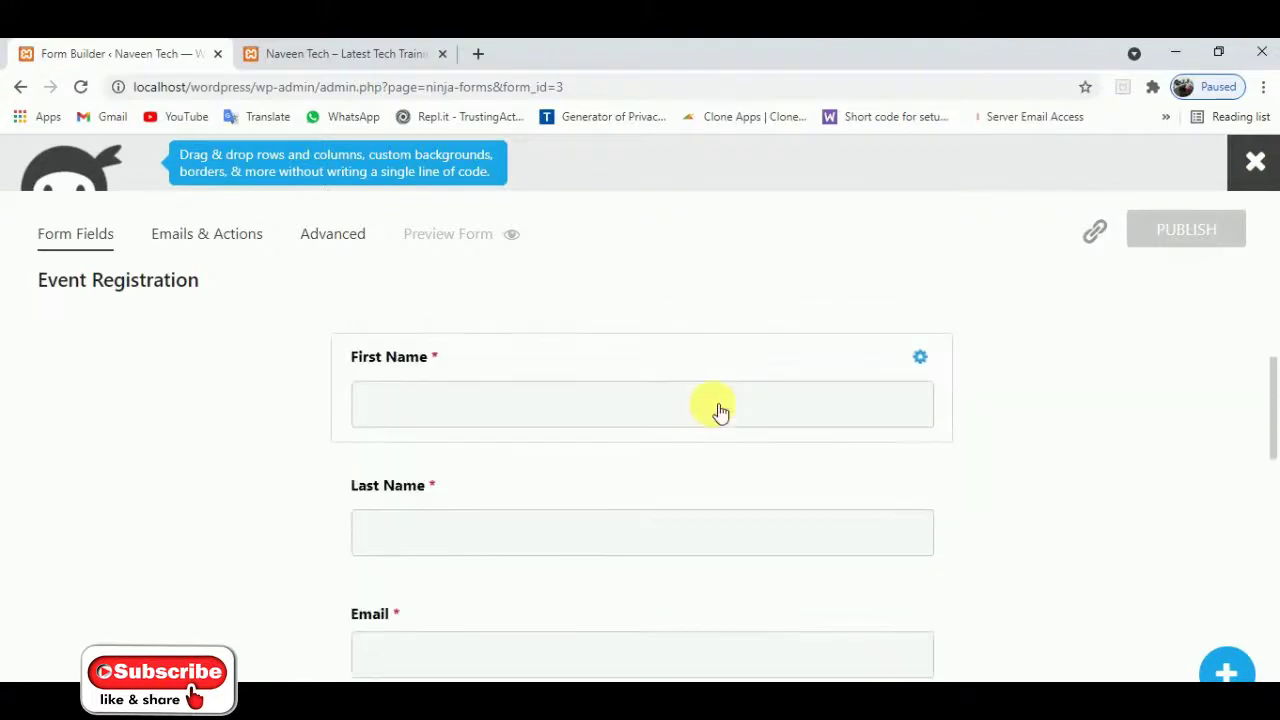
scroll(712, 410, down, 5)
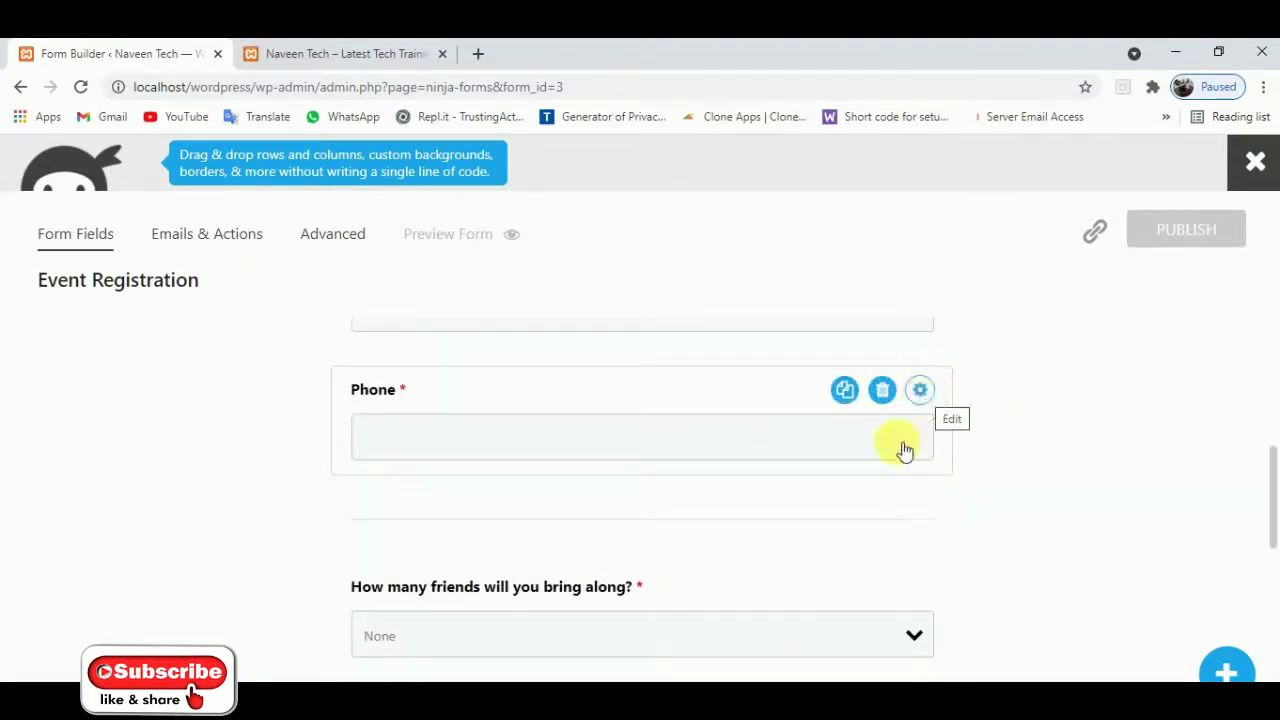
scroll(843, 594, down, 2)
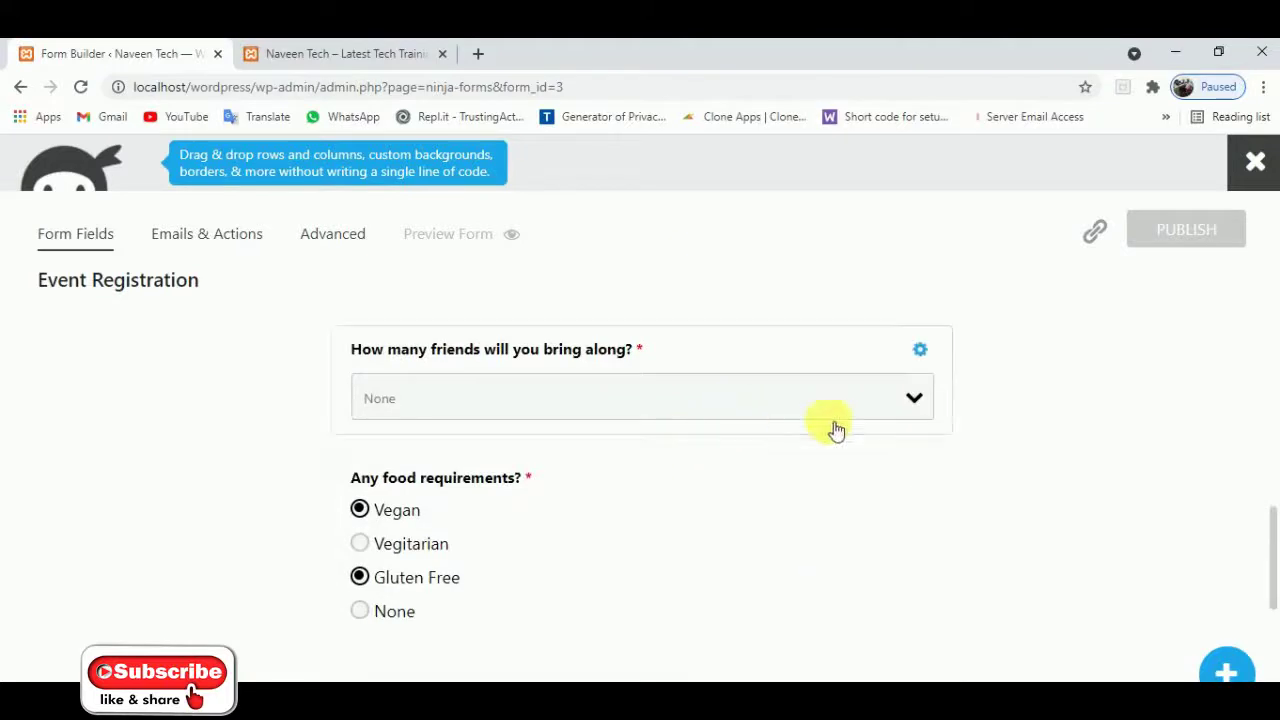
scroll(751, 566, up, 2)
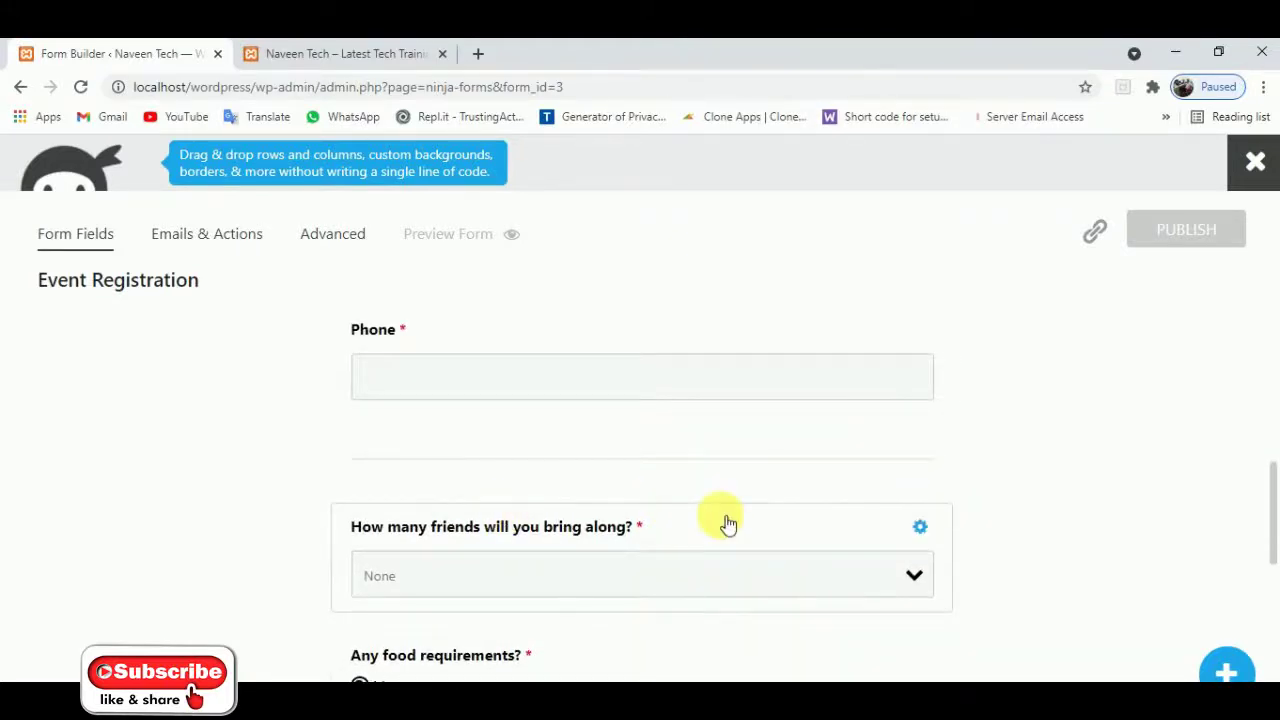
scroll(726, 523, down, 3)
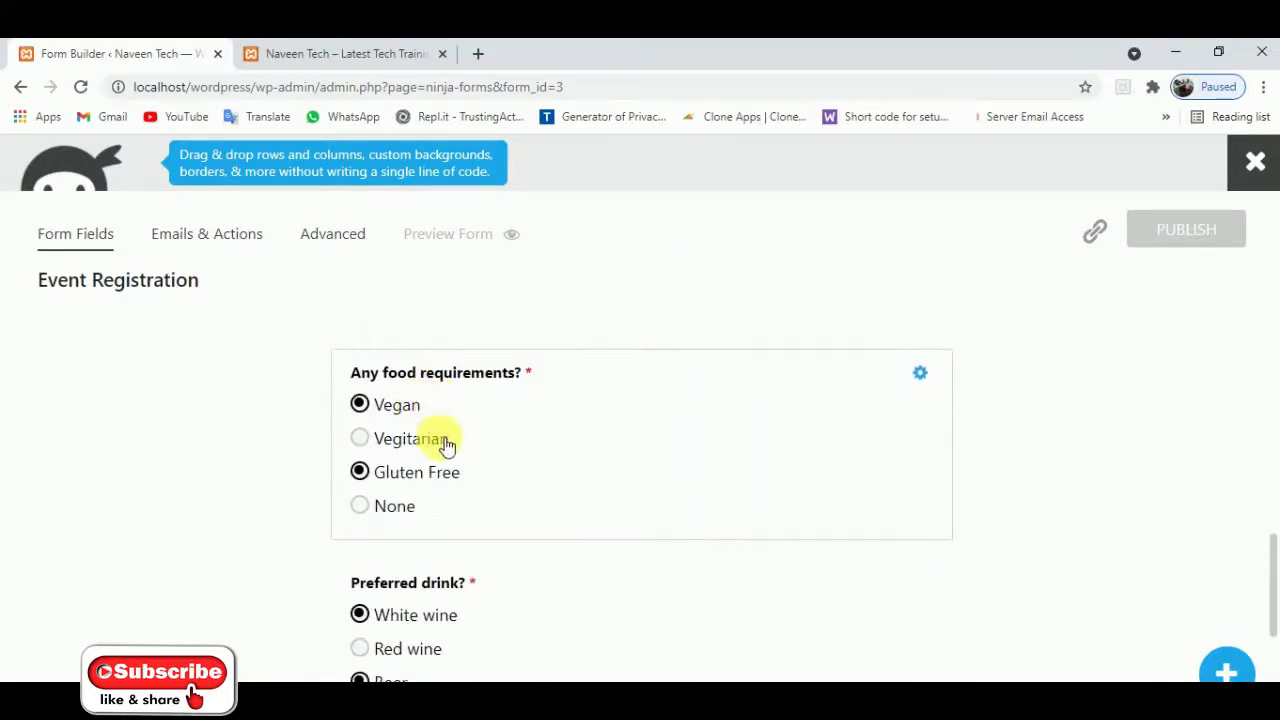
Examine the end of the Event Registration form and the common, user information, layout and miscellaneous fields available to add
scroll(678, 545, down, 2)
scroll(678, 545, down, 1)
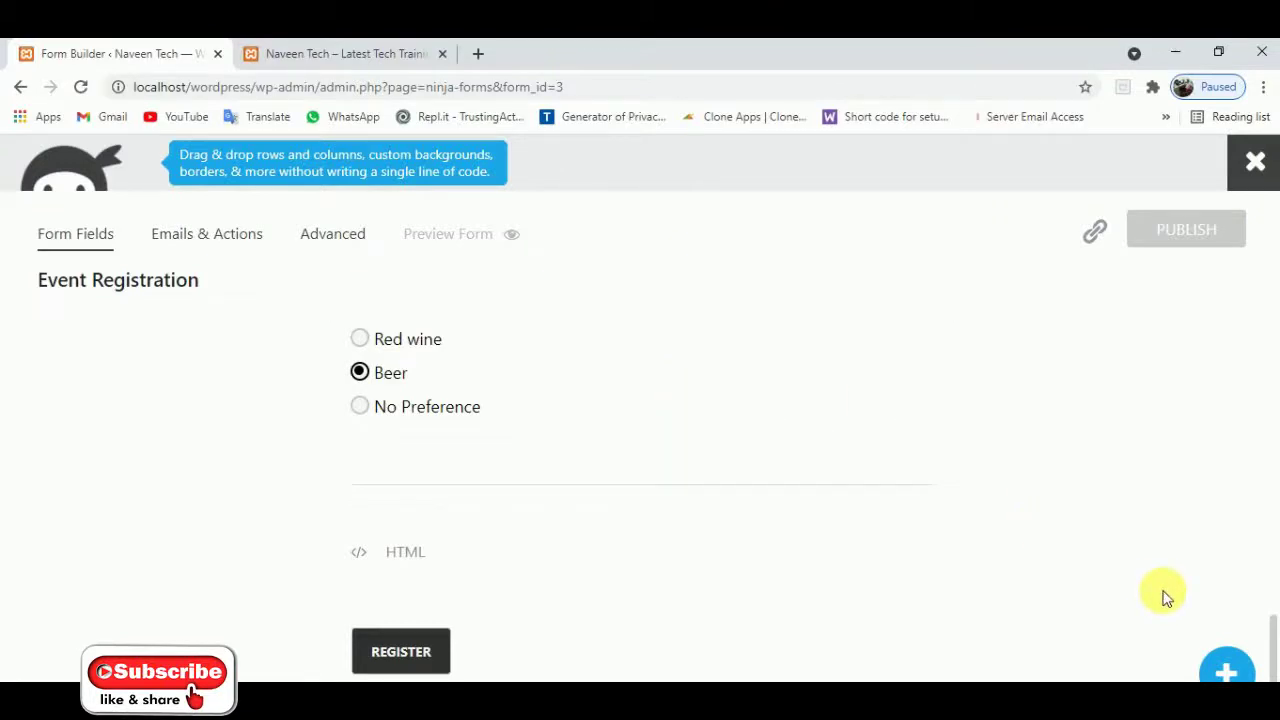
click(1226, 671)
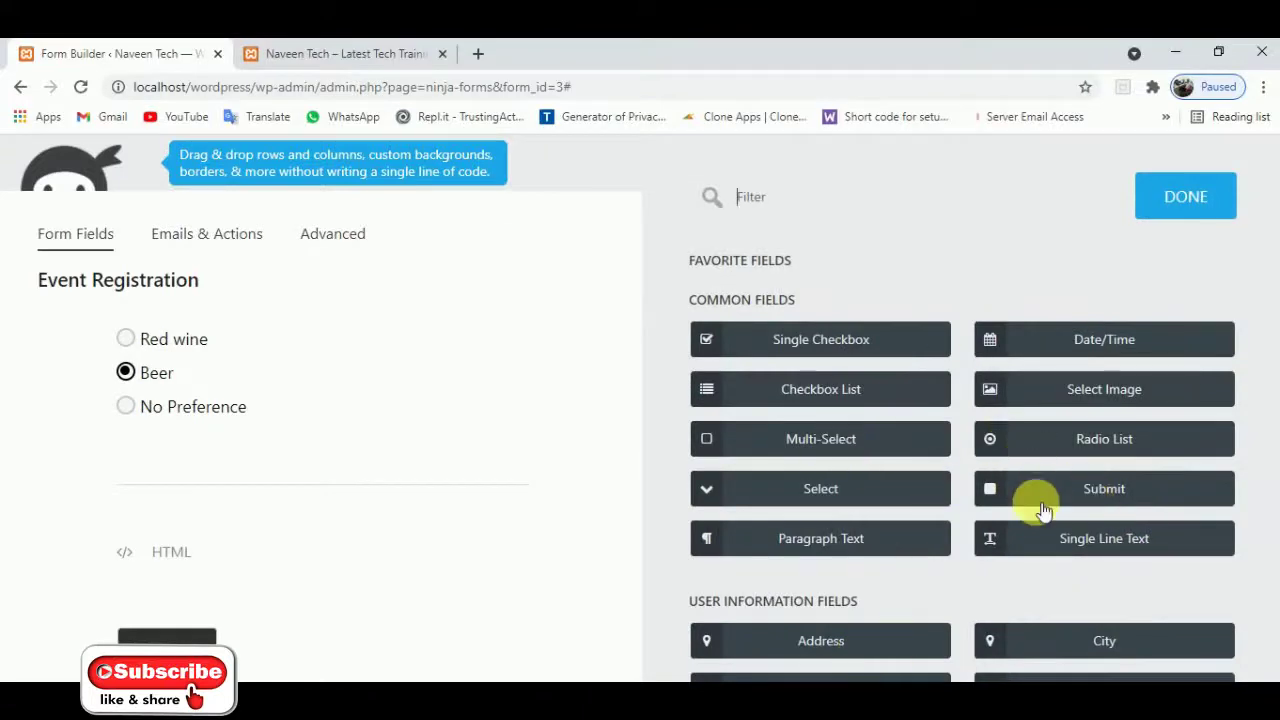
scroll(1036, 505, down, 3)
scroll(1036, 508, down, 2)
scroll(1036, 508, down, 2)
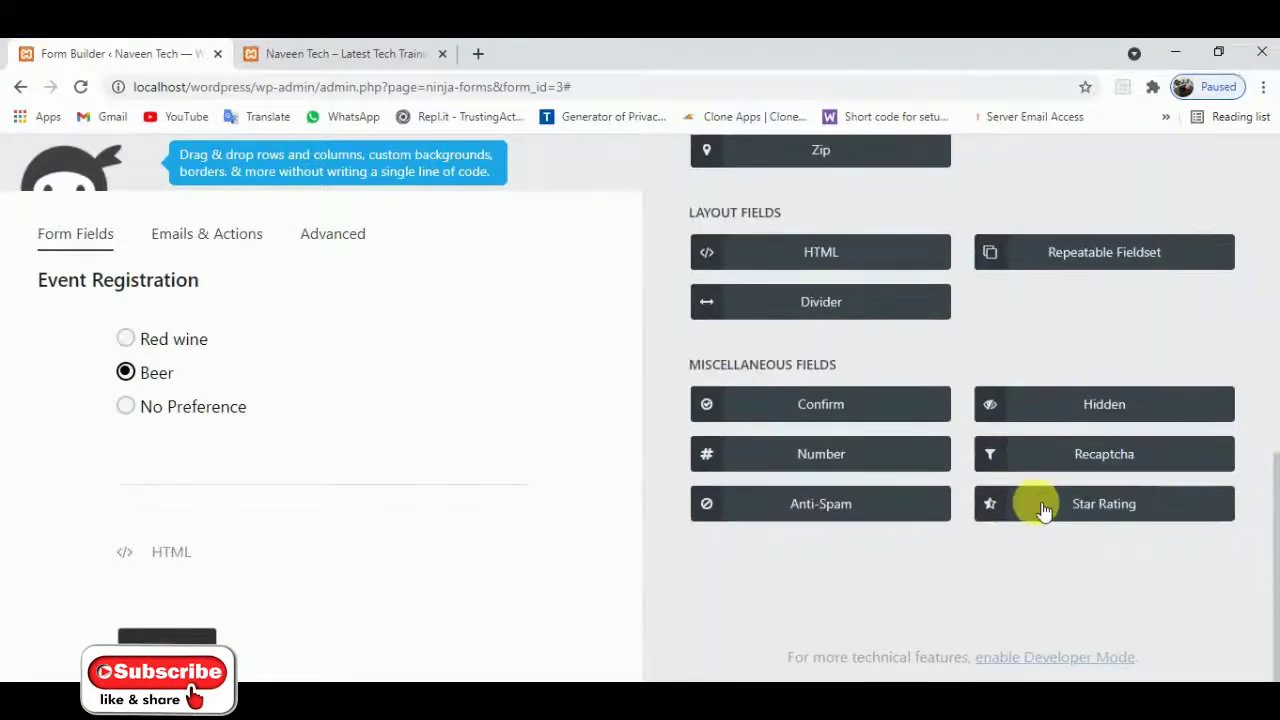
scroll(1043, 508, up, 6)
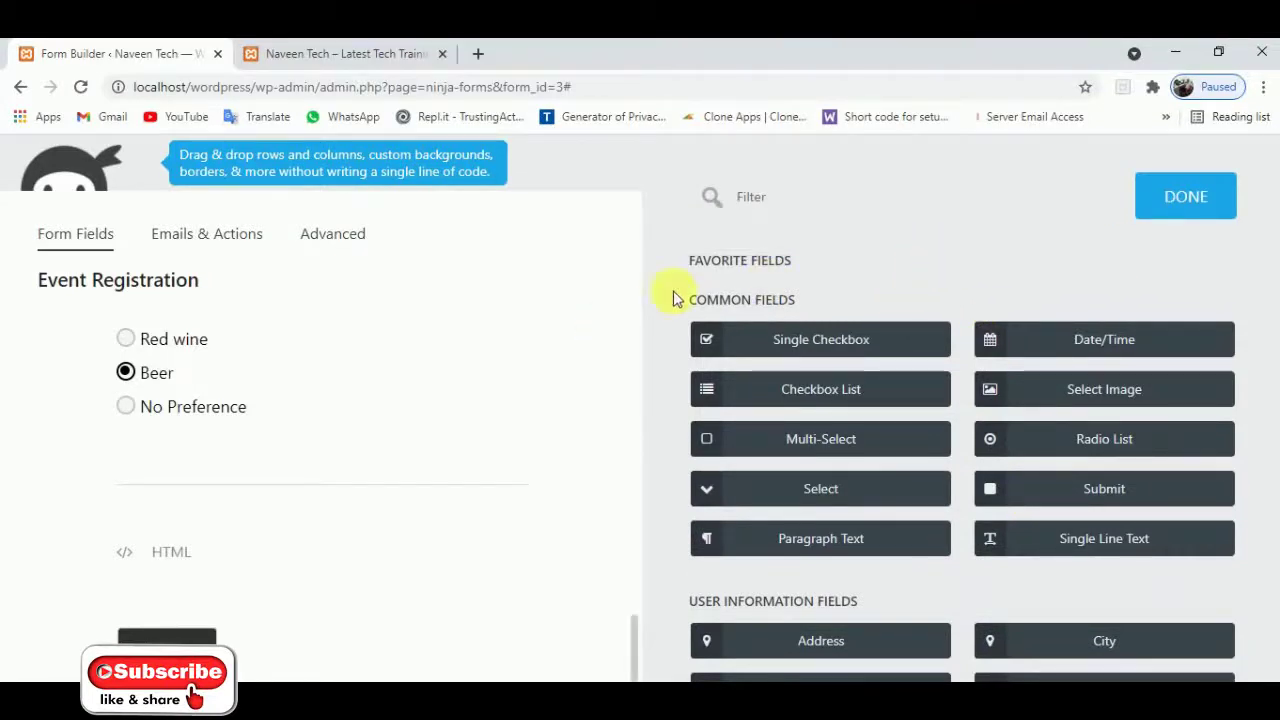
click(1171, 196)
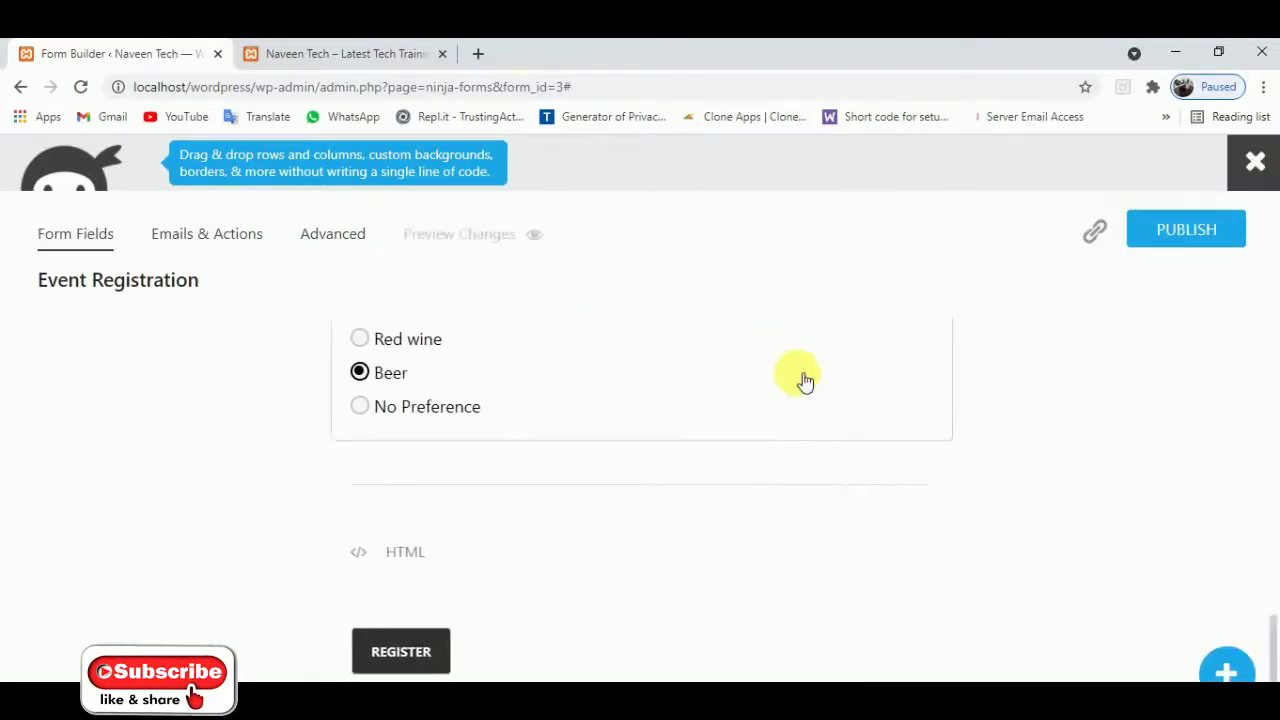
Publish the Event Registration form and close the form builder
scroll(769, 447, up, 10)
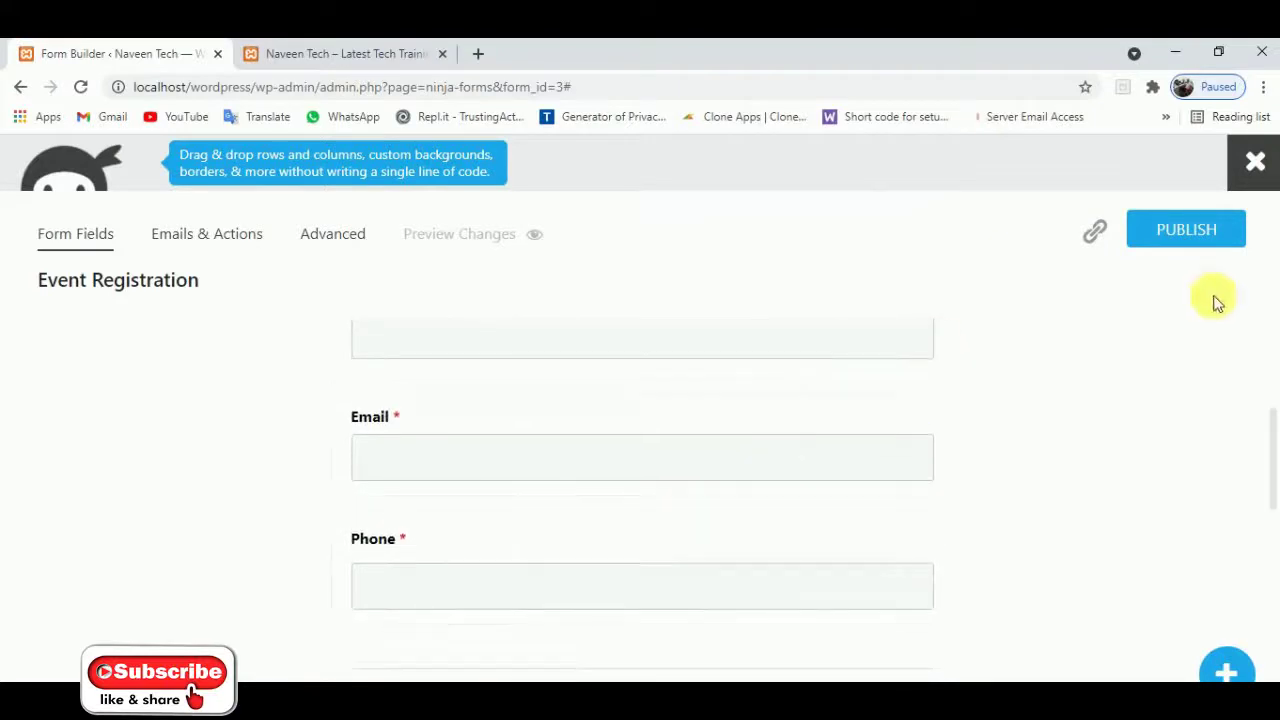
click(1222, 230)
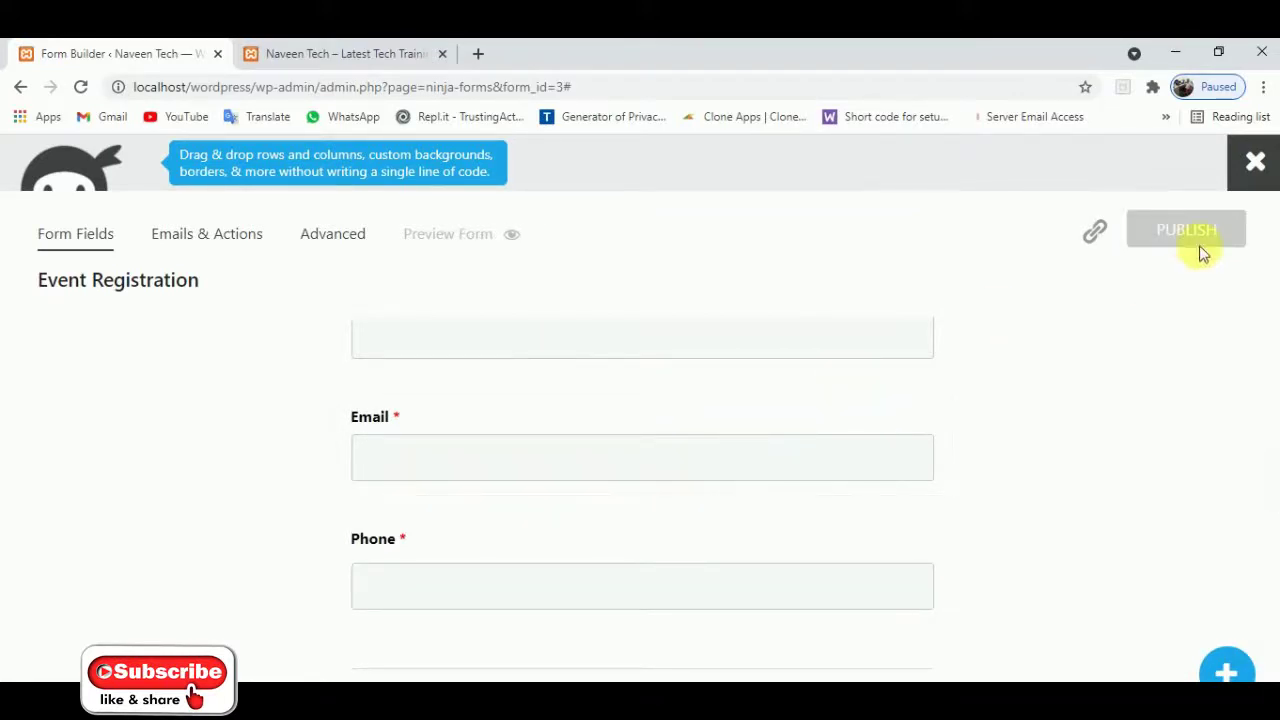
click(1254, 165)
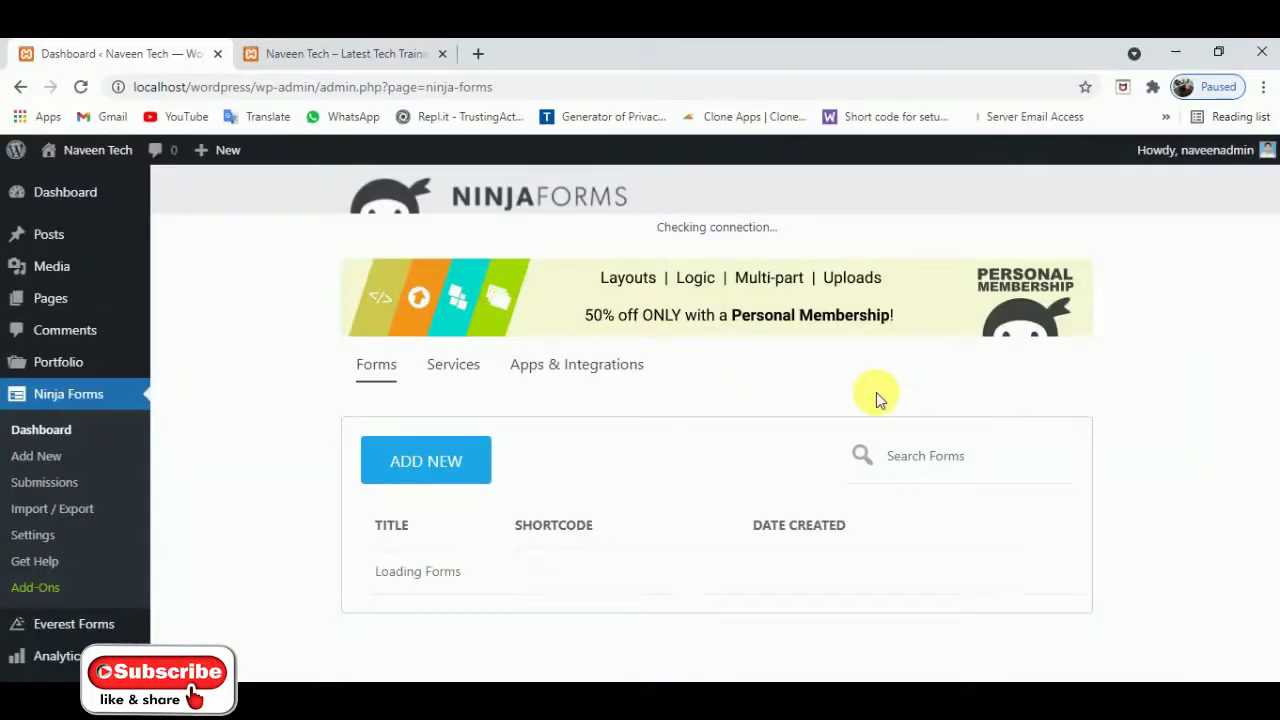
Examine the saved forms' shortcodes and the actions available for Event Registration, and reopen the Ninja Forms dashboard
scroll(660, 591, down, 2)
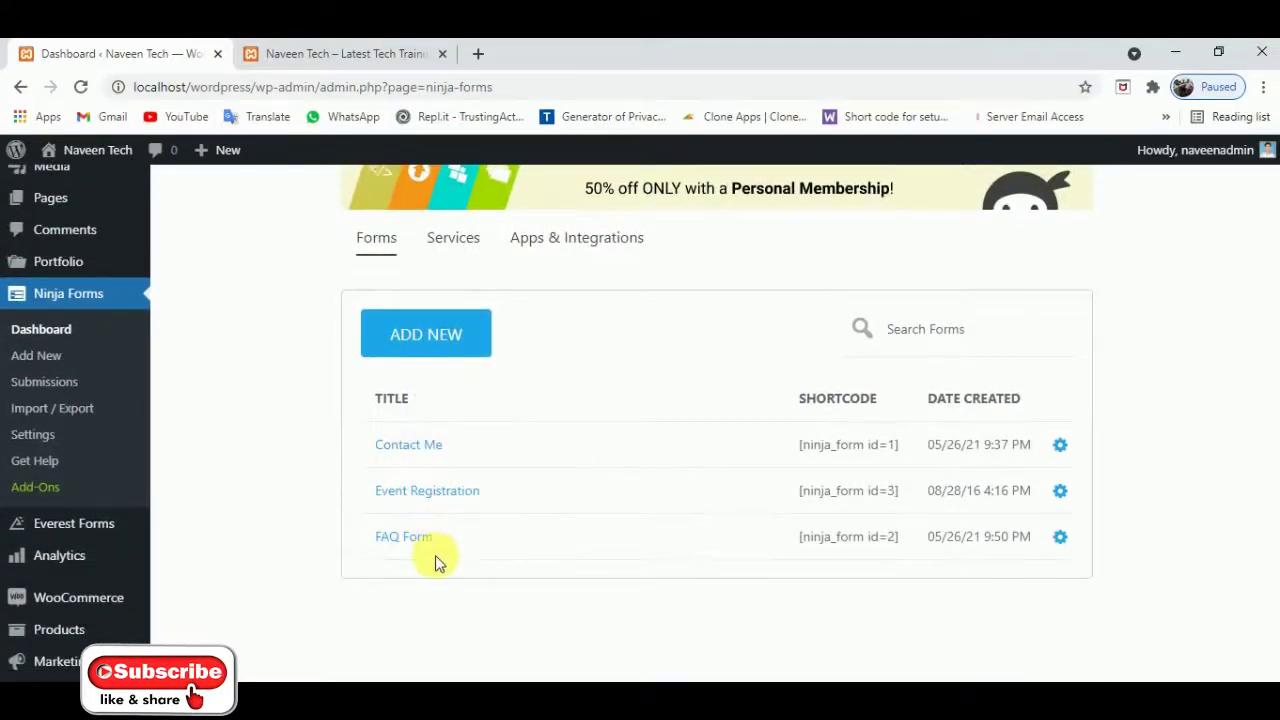
scroll(572, 490, up, 1)
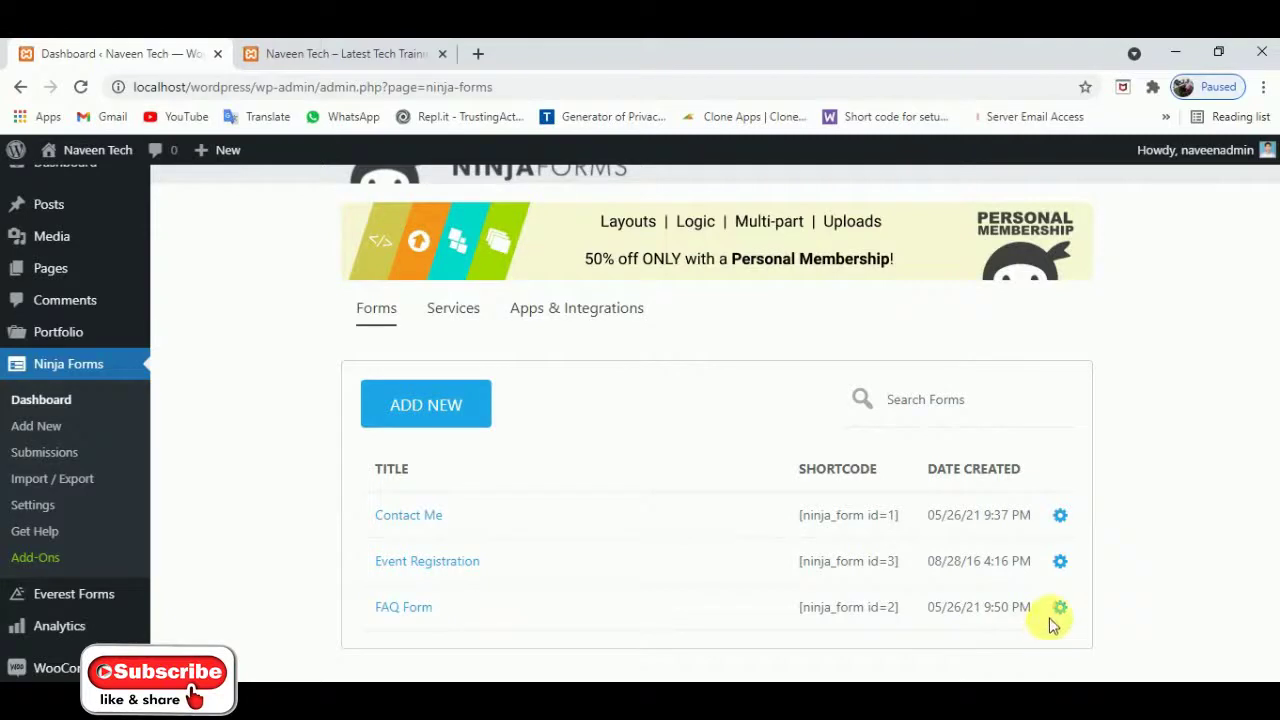
click(1066, 563)
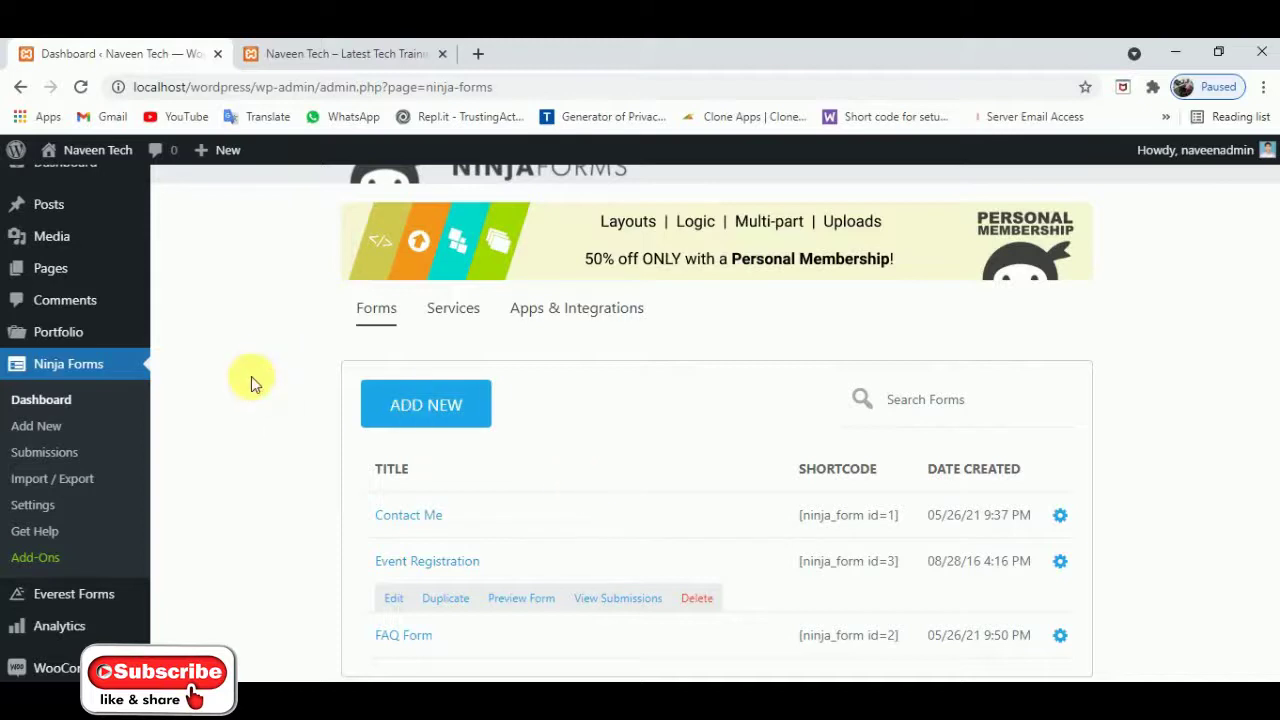
scroll(303, 405, up, 1)
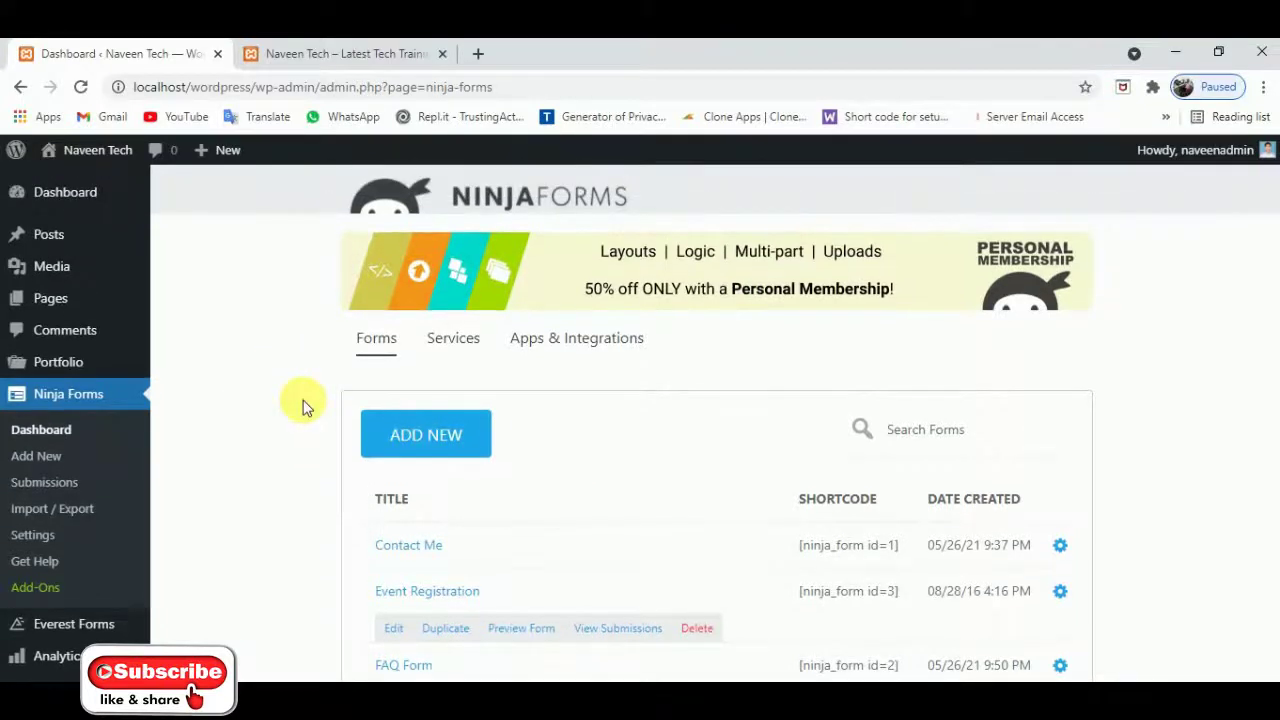
click(62, 432)
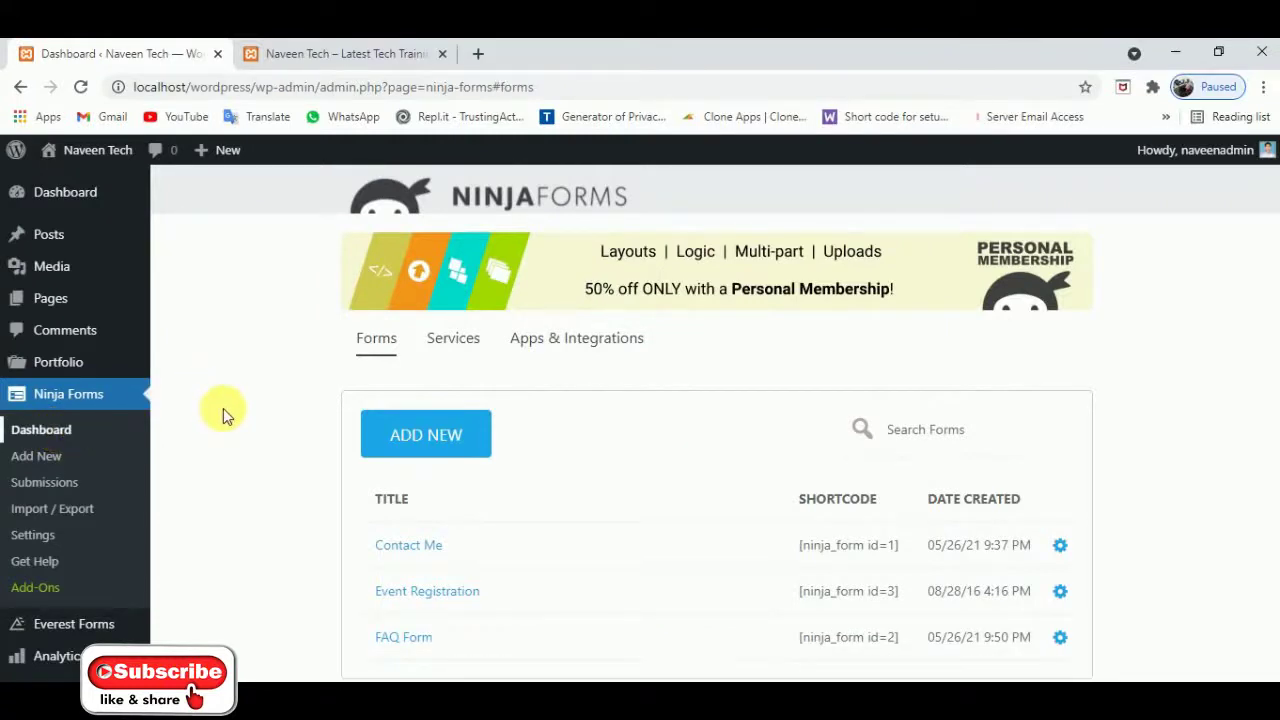